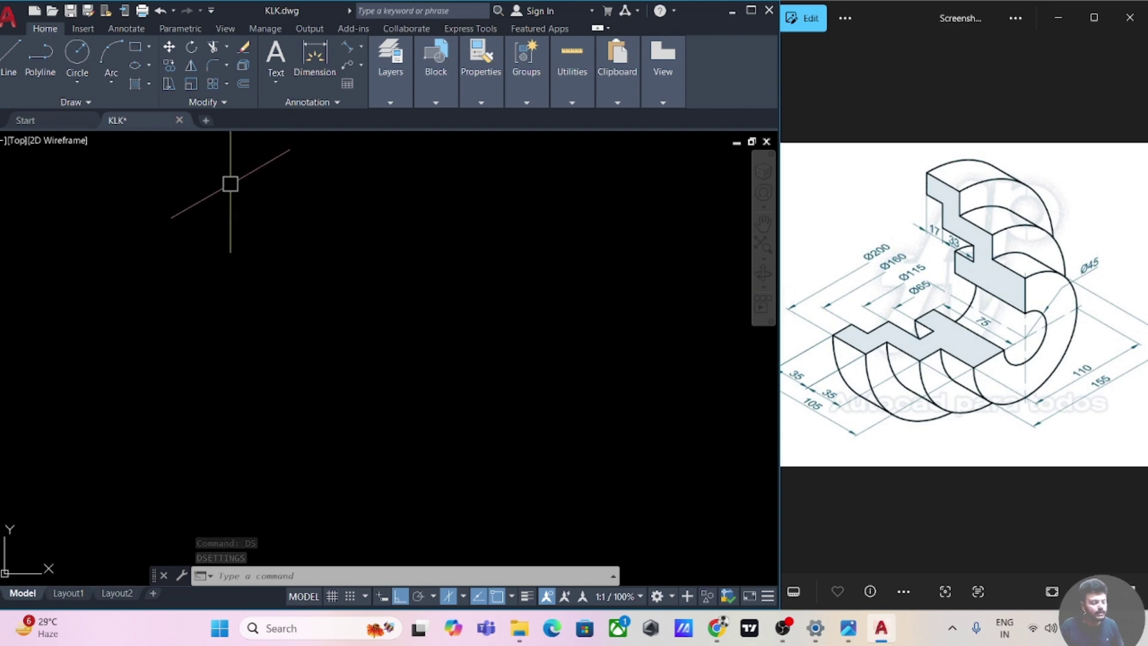
Draw an isocircle with a 45 mm diameter on the right isoplane as the bore
{"action": "type", "text": "el"}
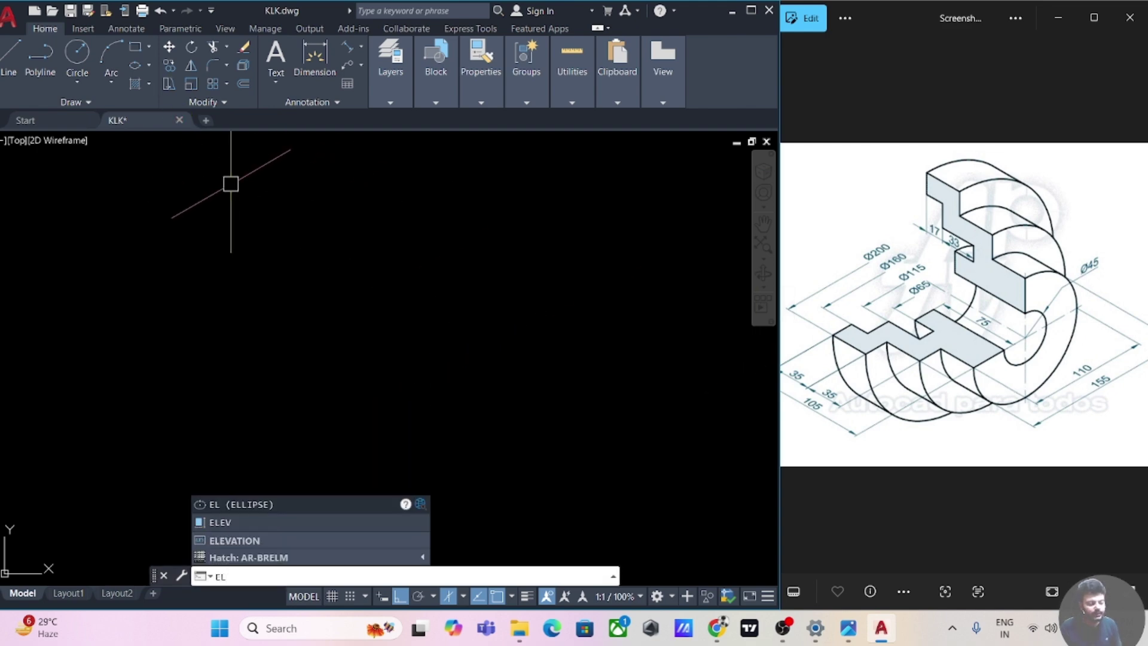
{"action": "key", "text": "Return"}
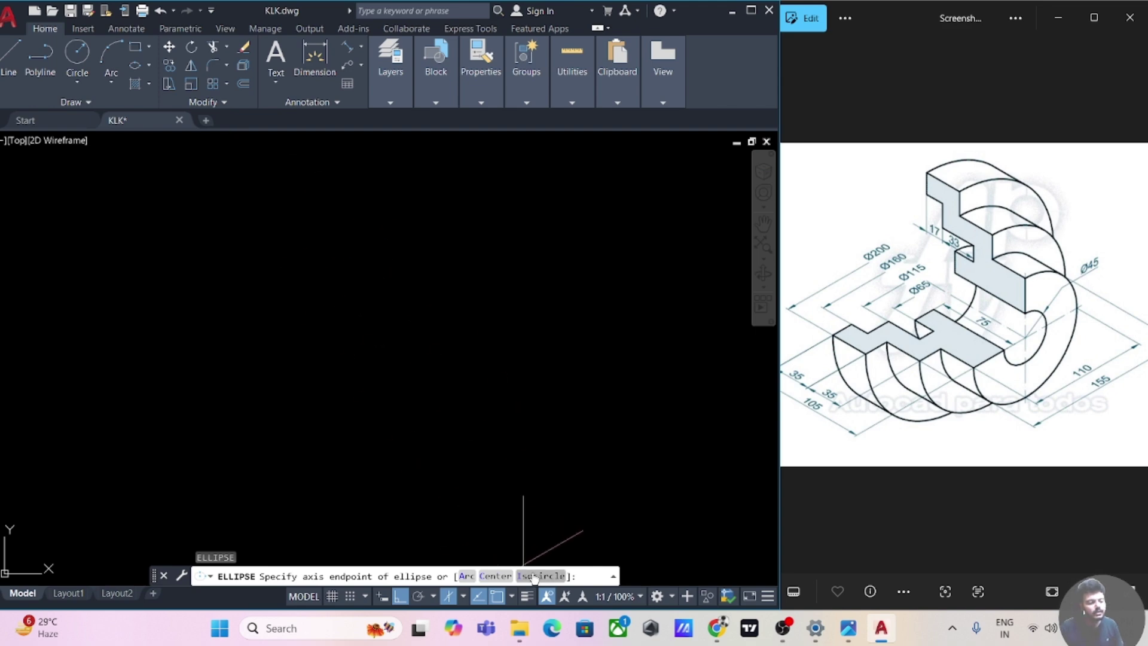
{"action": "left_click", "coordinate": [534, 576]}
{"action": "left_click", "coordinate": [426, 370]}
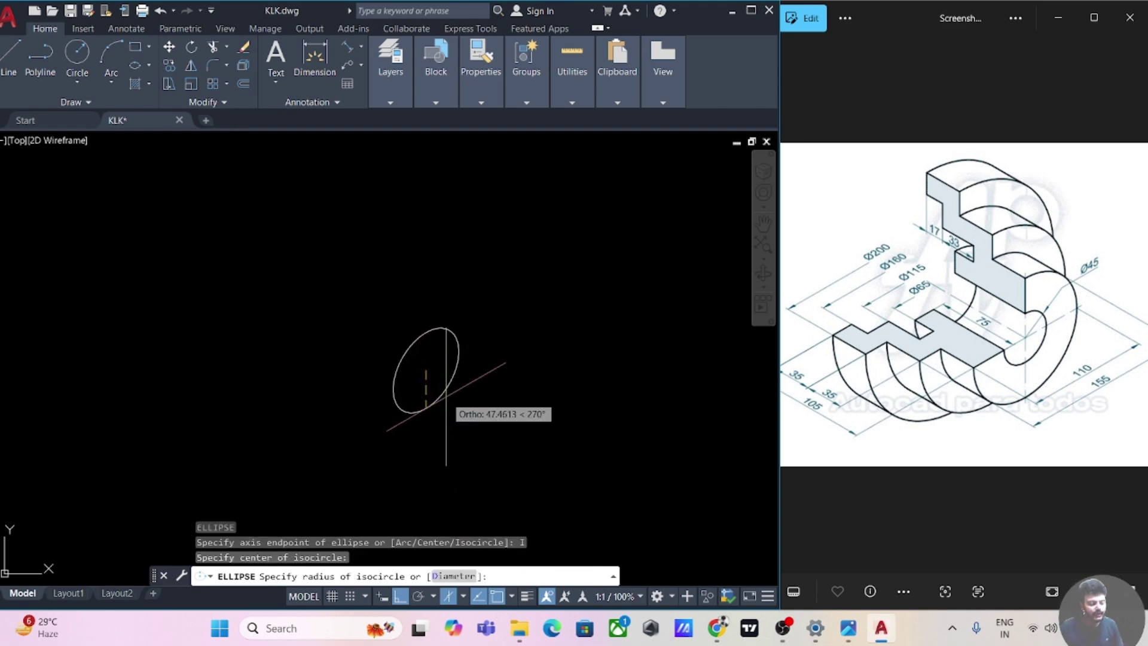
{"action": "key", "text": "Return"}
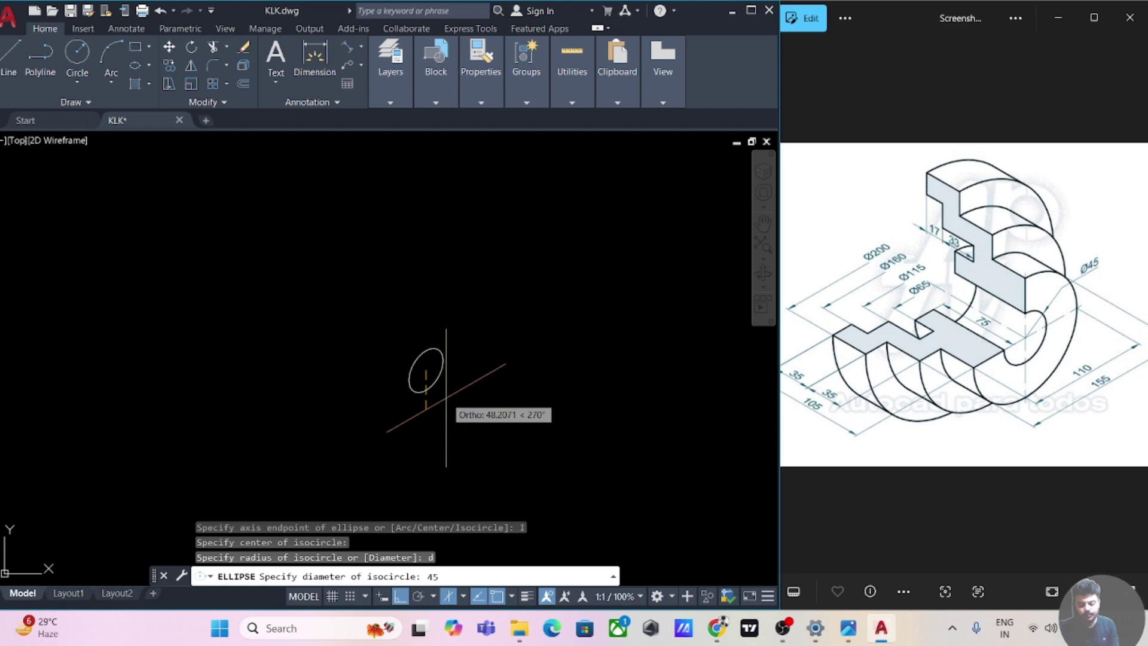
{"action": "key", "text": "Return"}
{"action": "scroll", "coordinate": [461, 349], "scroll_direction": "up", "scroll_amount": 3}
{"action": "middle_click_drag", "start_coordinate": [454, 351], "coordinate": [503, 317]}
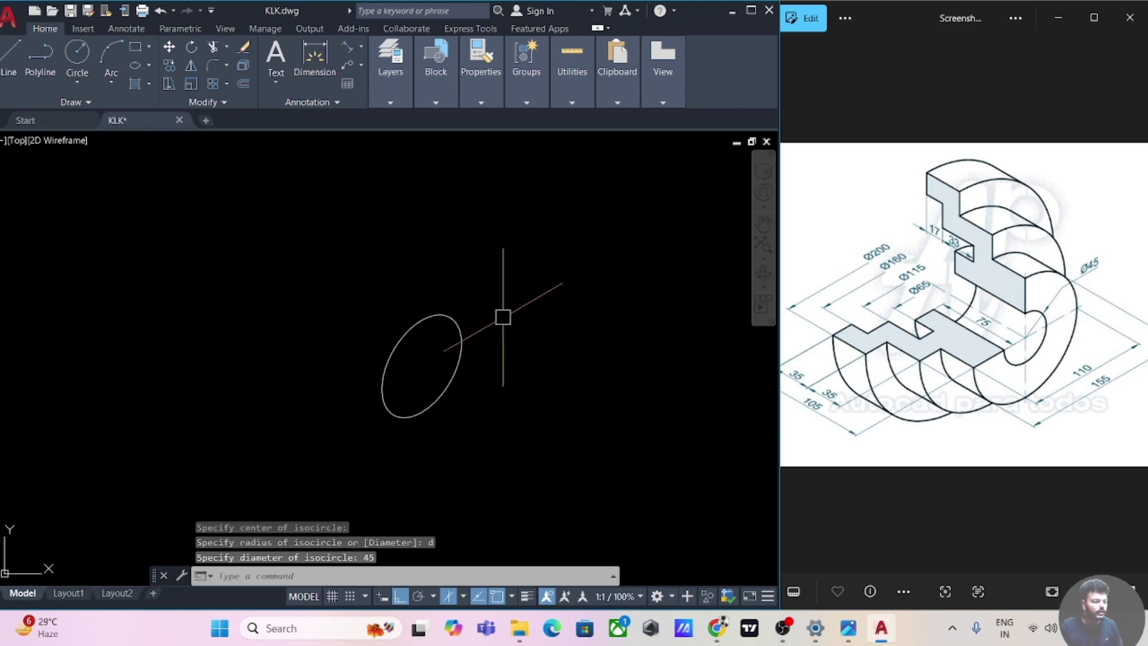
Draw a concentric isocircle with a 110 mm diameter around the 45 mm bore
{"action": "type", "text": "el"}
{"action": "key", "text": "Return"}
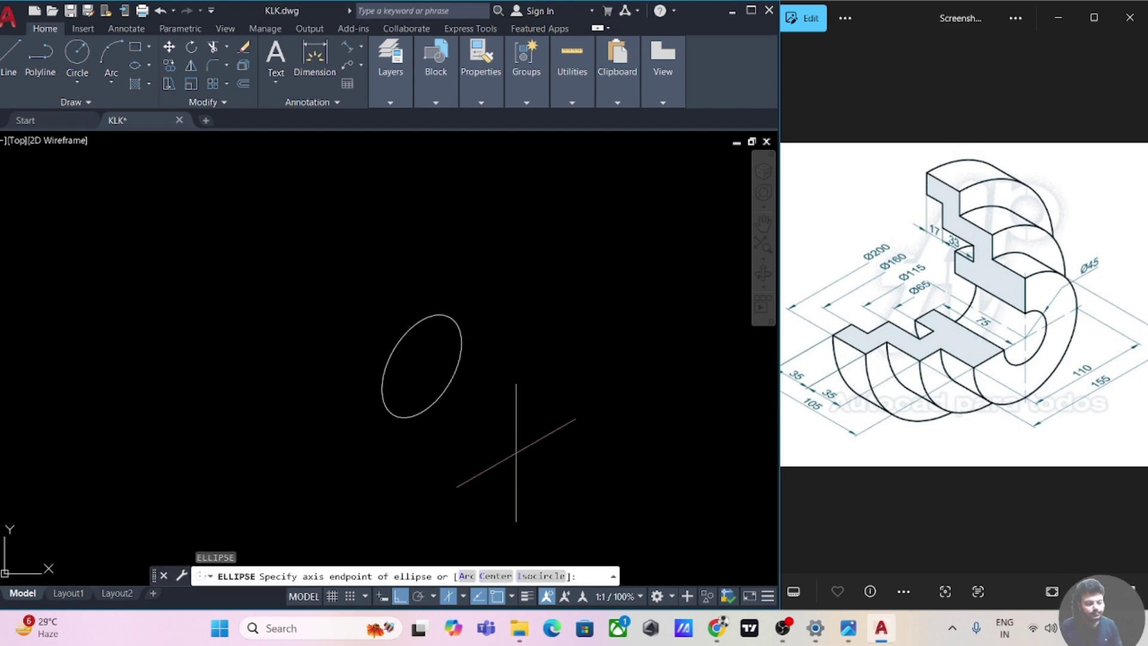
{"action": "type", "text": "I"}
{"action": "key", "text": "Return"}
{"action": "left_click", "coordinate": [423, 366]}
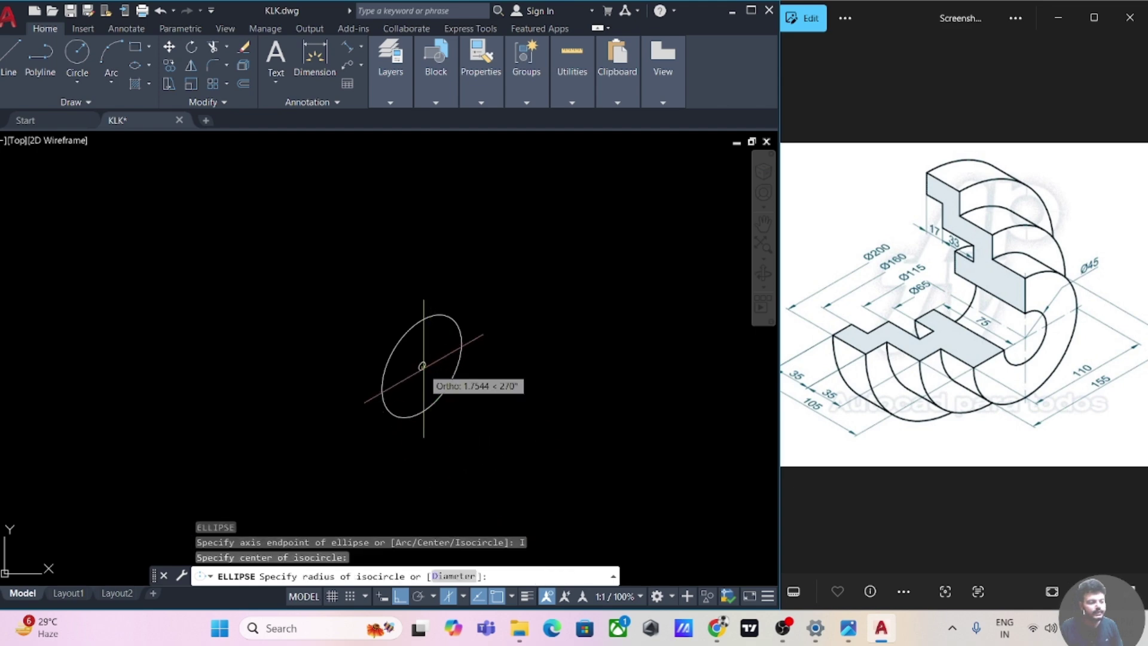
{"action": "type", "text": "d"}
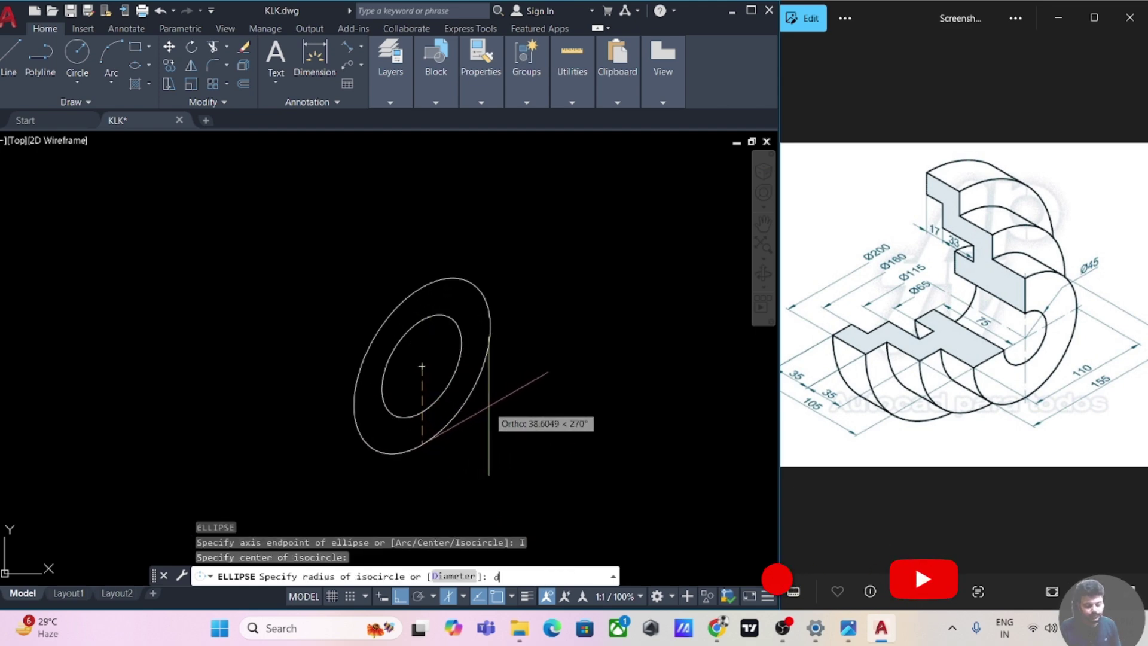
{"action": "key", "text": "Return"}
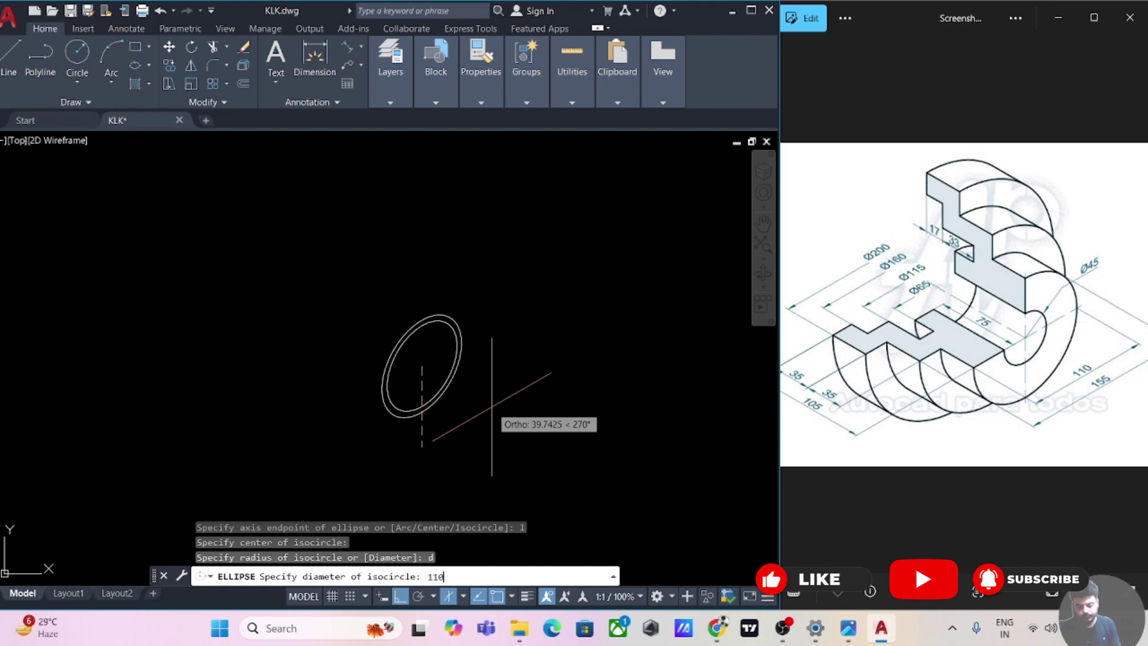
{"action": "type", "text": "110"}
{"action": "key", "text": "Return"}
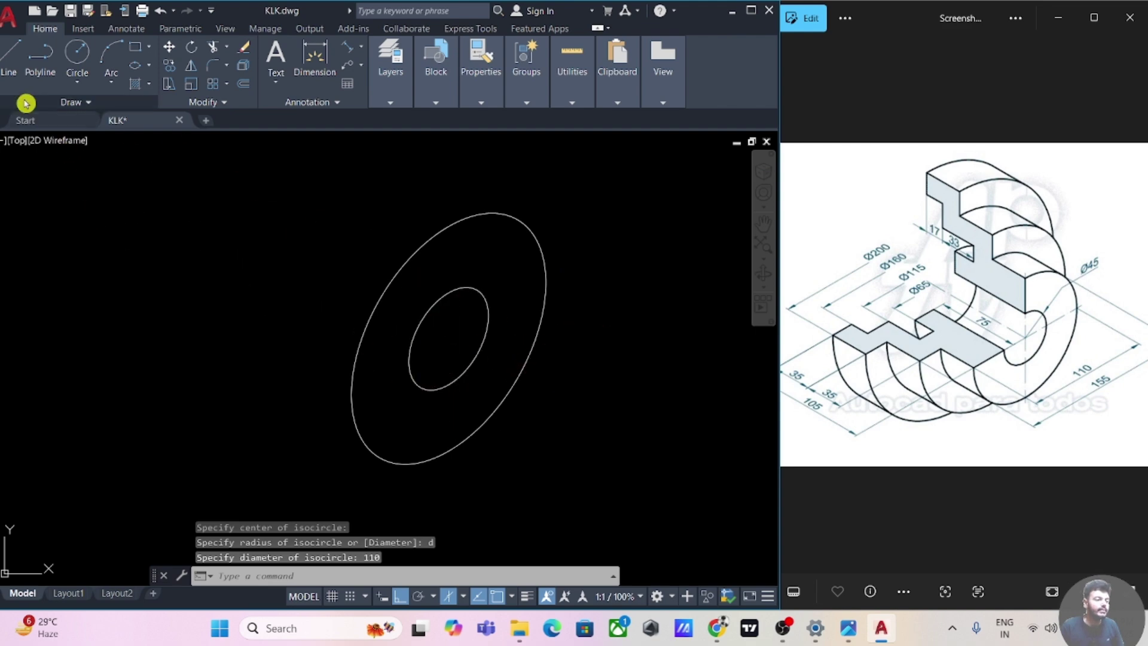
Draw two lines from the common centre past the outer isocircle, one down-left at 210° and one vertically upward
{"action": "left_click", "coordinate": [10, 65]}
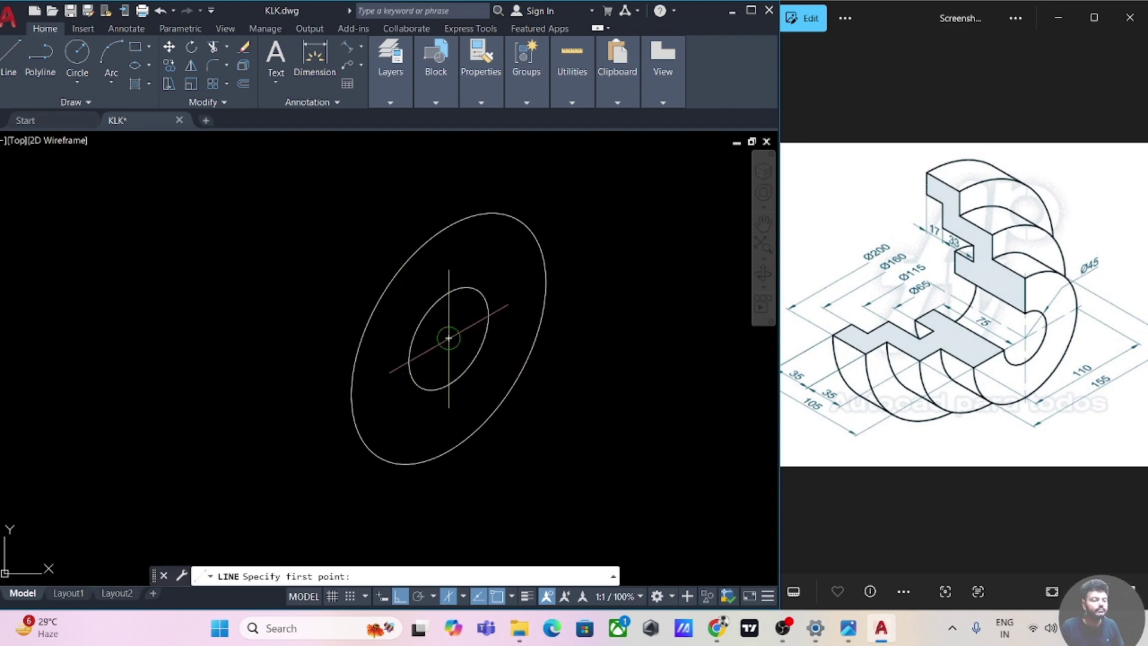
{"action": "left_click", "coordinate": [448, 338]}
{"action": "left_click", "coordinate": [291, 466]}
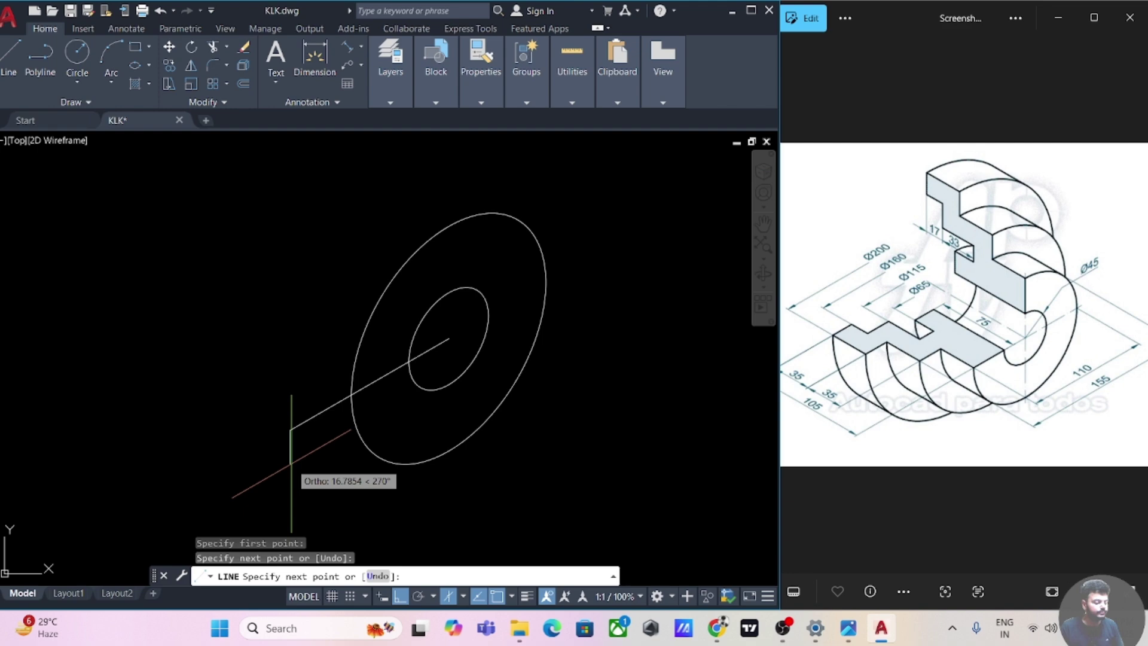
{"action": "key", "text": "Escape"}
{"action": "left_click", "coordinate": [11, 60]}
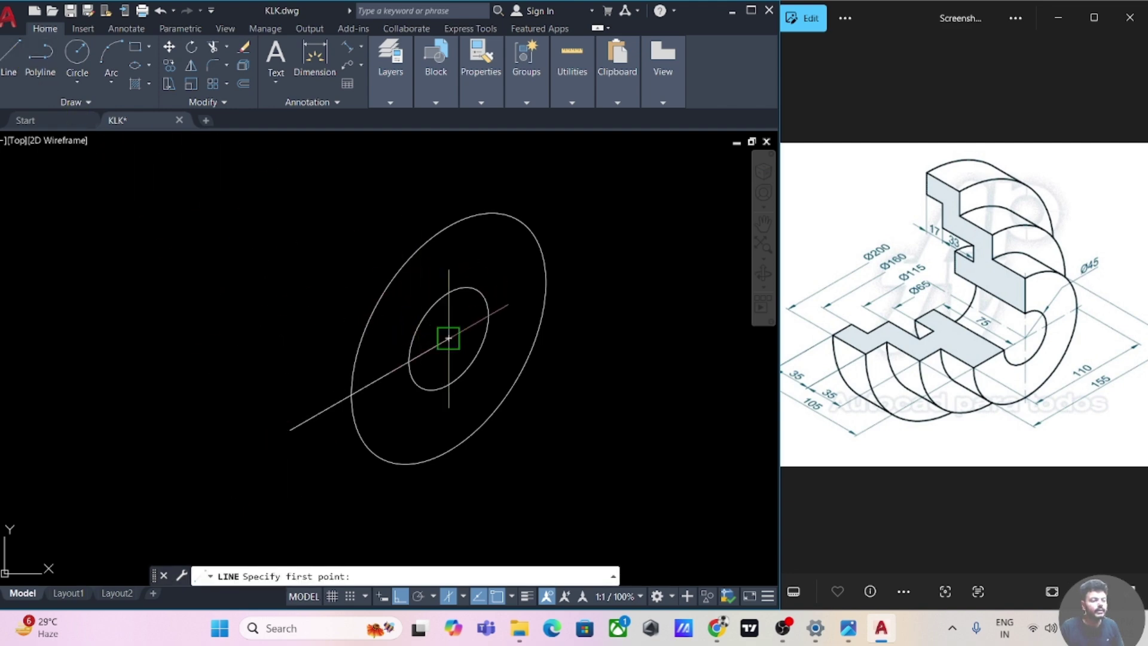
{"action": "left_click", "coordinate": [449, 338]}
{"action": "left_click", "coordinate": [448, 160]}
{"action": "key", "text": "Escape"}
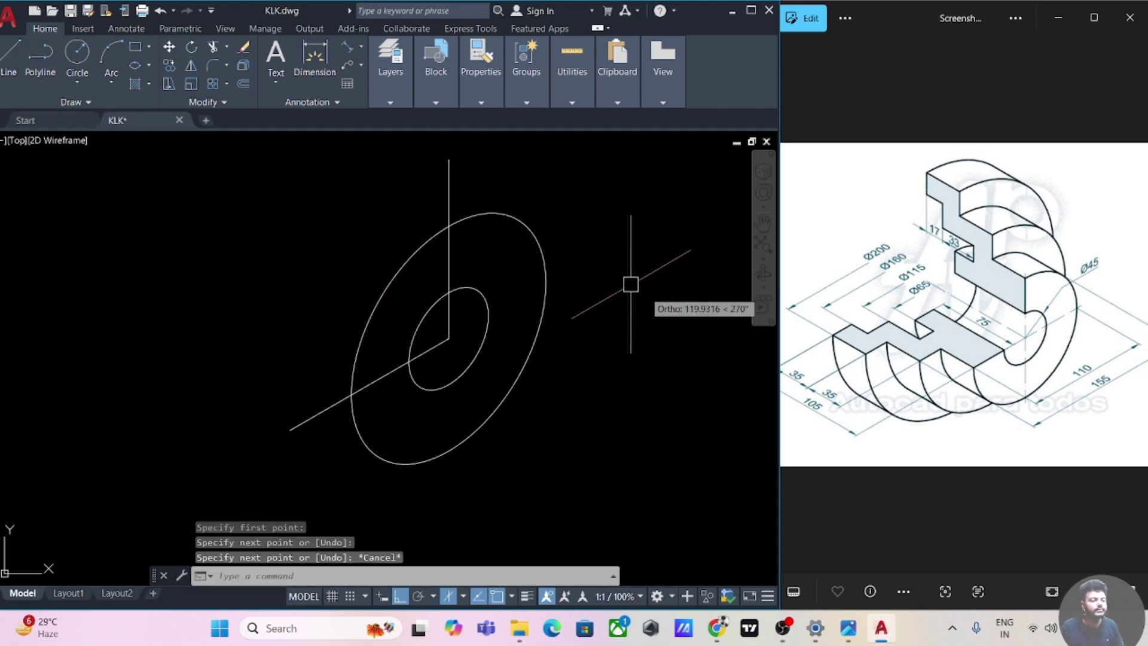
{"action": "middle_click_drag", "start_coordinate": [631, 284], "coordinate": [655, 317]}
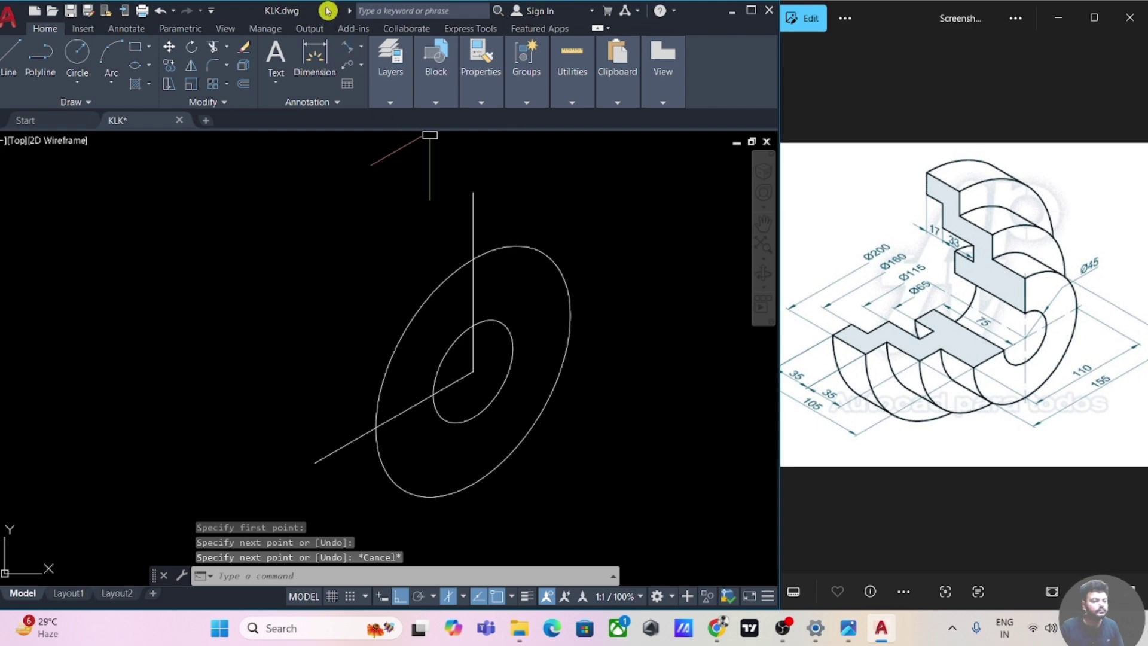
Trim the line ends outside the outer isocircle and remove both isocircles' arcs in the quarter between the two lines
{"action": "left_click_drag", "start_coordinate": [328, 11], "coordinate": [336, 10]}
{"action": "left_click", "coordinate": [625, 382]}
{"action": "key", "text": "Escape"}
{"action": "key", "text": "Escape"}
{"action": "type", "text": "tr"}
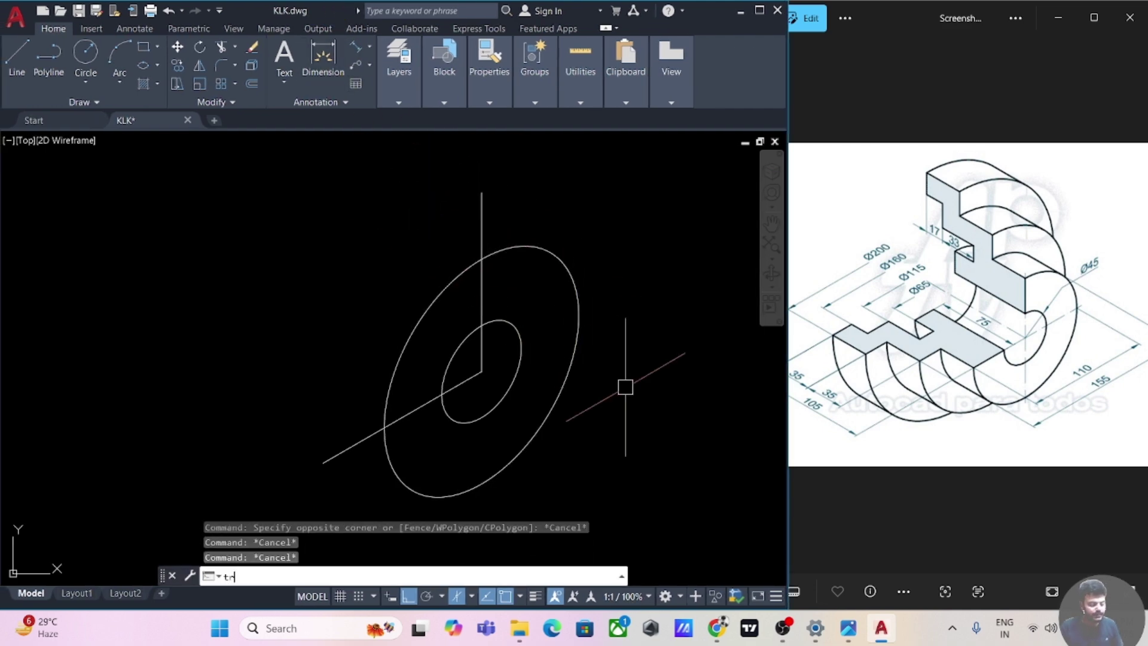
{"action": "key", "text": "Return"}
{"action": "left_click", "coordinate": [477, 219]}
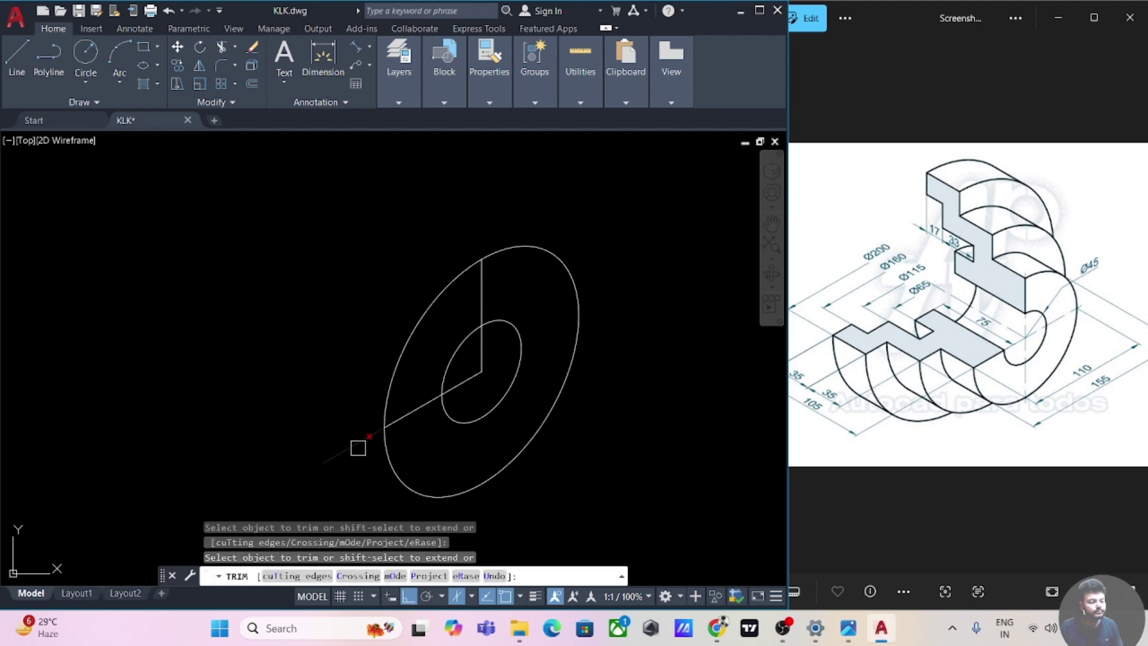
{"action": "mouse_move", "coordinate": [417, 328]}
{"action": "left_mouse_down"}
{"action": "mouse_move", "coordinate": [405, 311]}
{"action": "mouse_move", "coordinate": [422, 326]}
{"action": "left_mouse_up"}
{"action": "key", "text": "Escape"}
{"action": "middle_click_drag", "start_coordinate": [366, 365], "coordinate": [383, 344]}
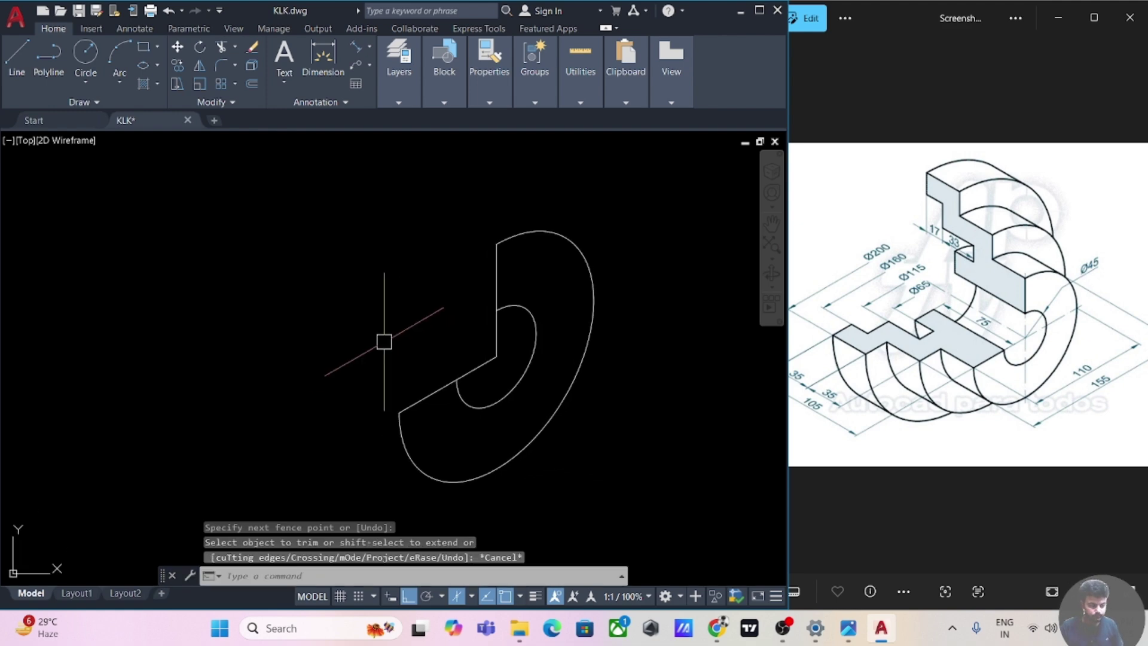
From the outer arc's lower-left end, draw stepped lines alternating between 150° and 210° with lengths 35, 22.5, 35, 22.5 and 35
{"action": "left_click", "coordinate": [16, 57]}
{"action": "left_click", "coordinate": [399, 413]}
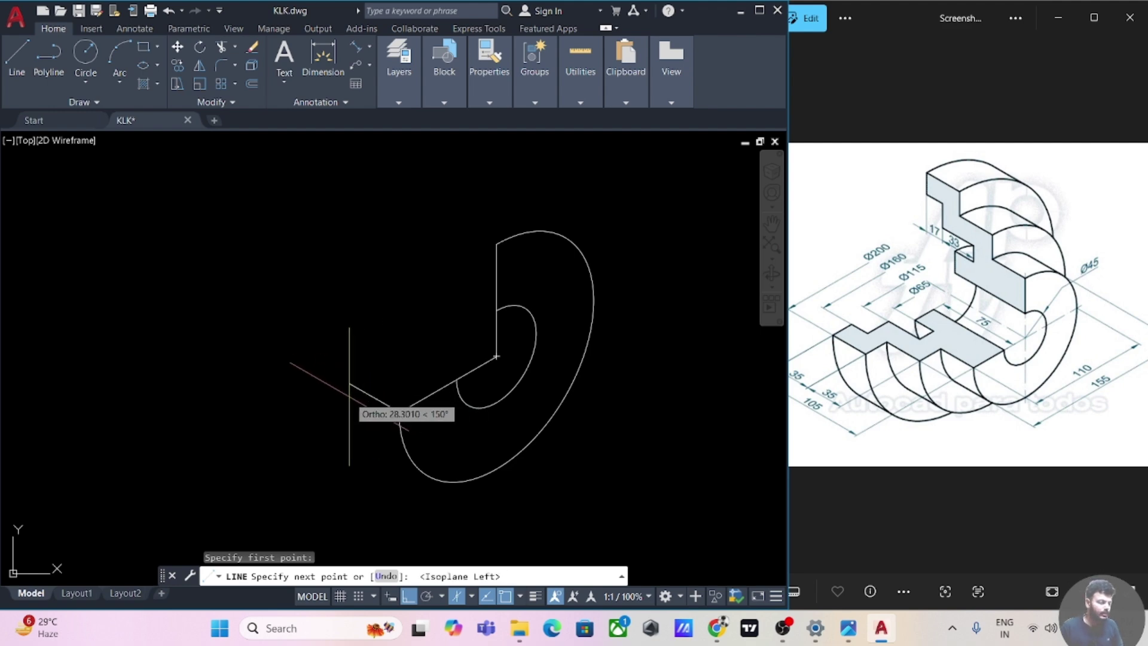
{"action": "key", "text": "Return"}
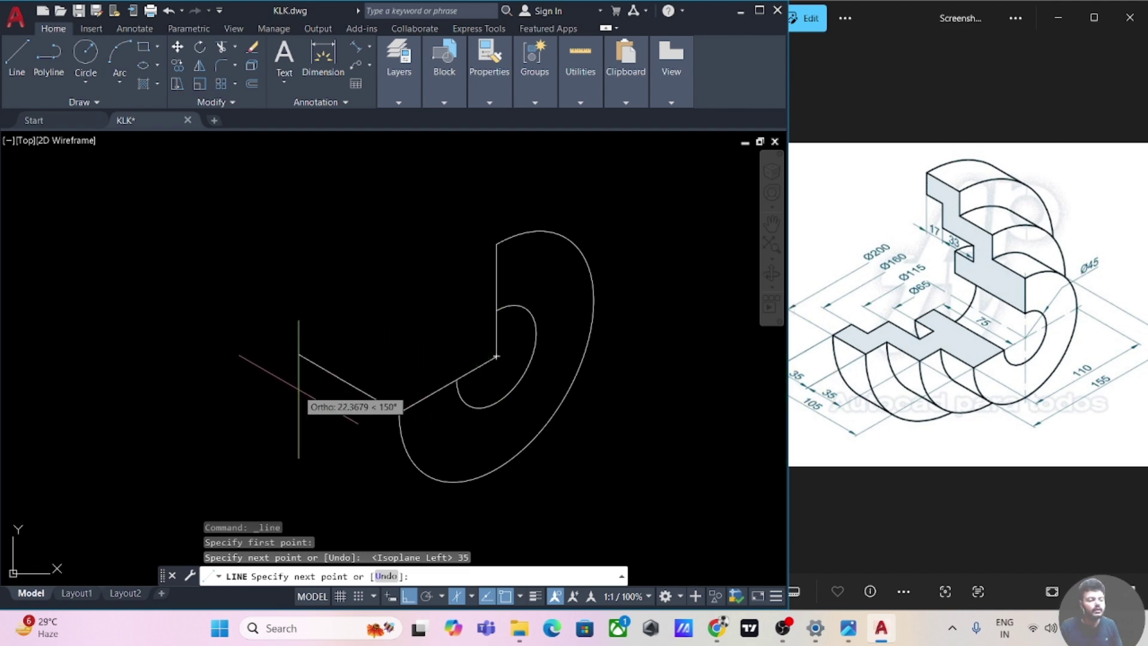
{"action": "key", "text": "F5"}
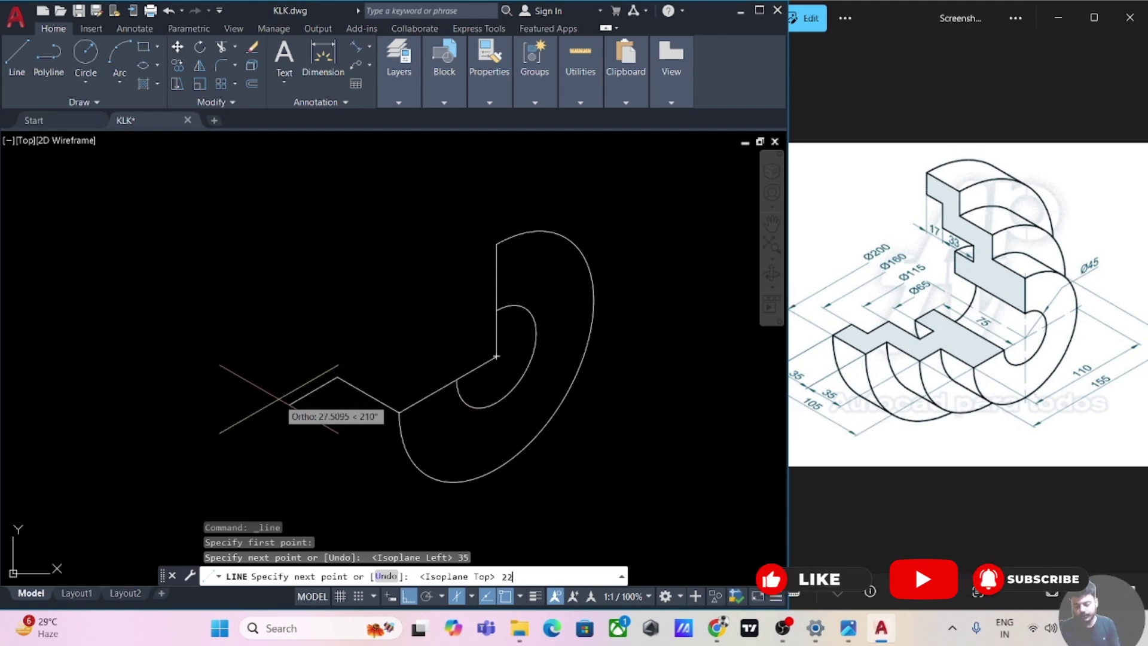
{"action": "type", "text": "5"}
{"action": "key", "text": "Return"}
{"action": "type", "text": "35"}
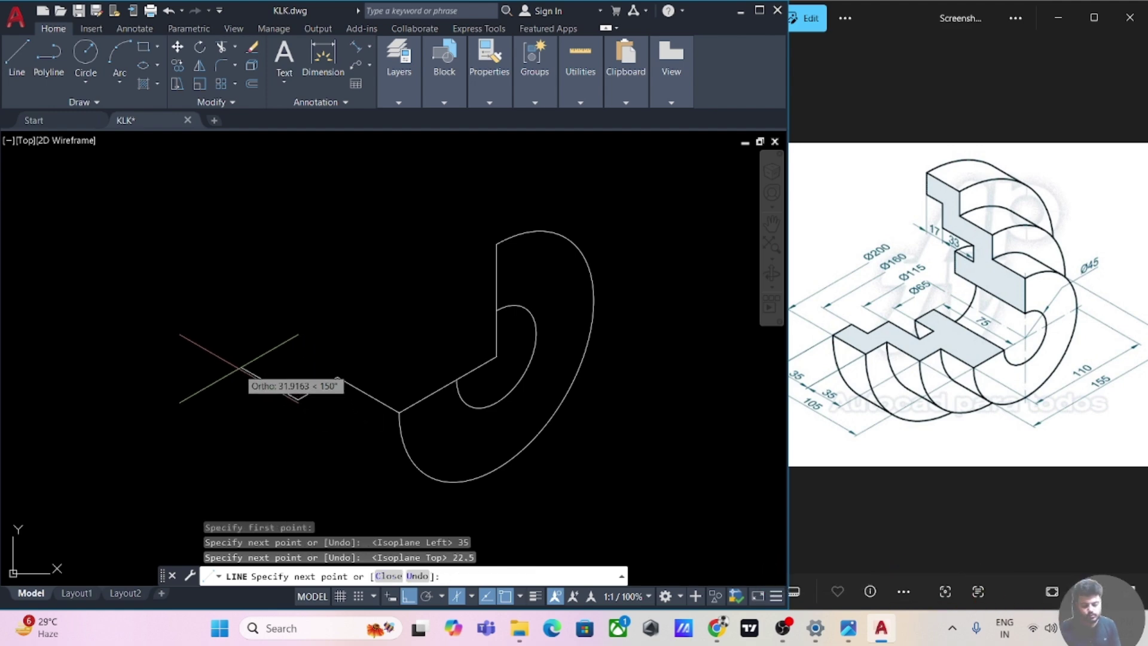
{"action": "key", "text": "Return"}
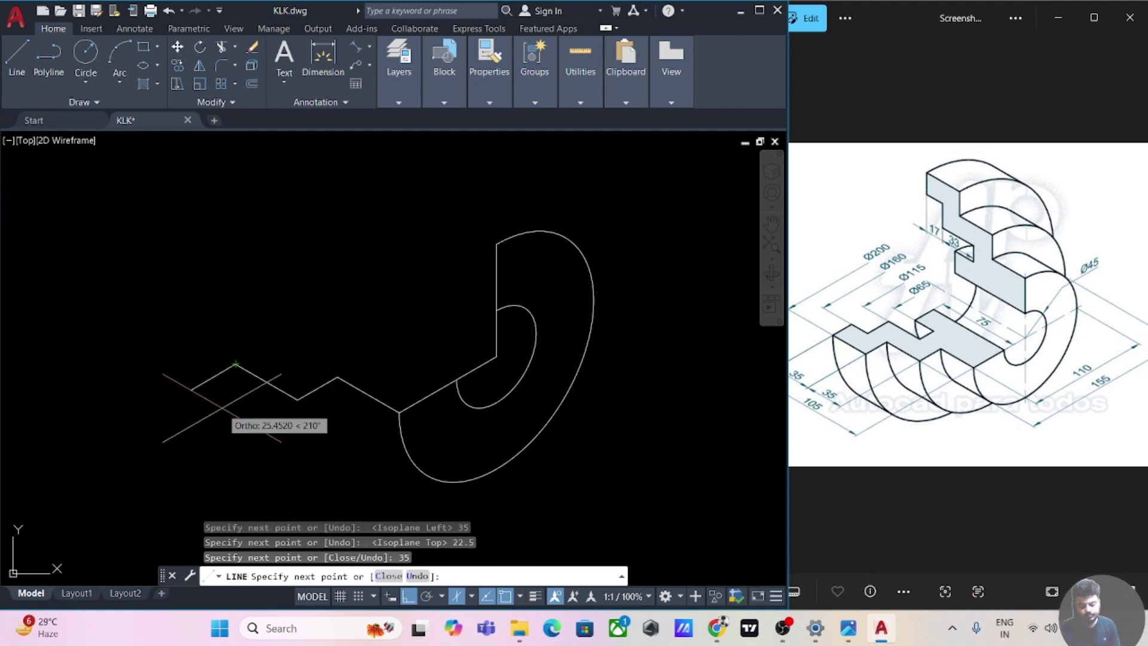
{"action": "type", "text": "22.5"}
{"action": "key", "text": "Return"}
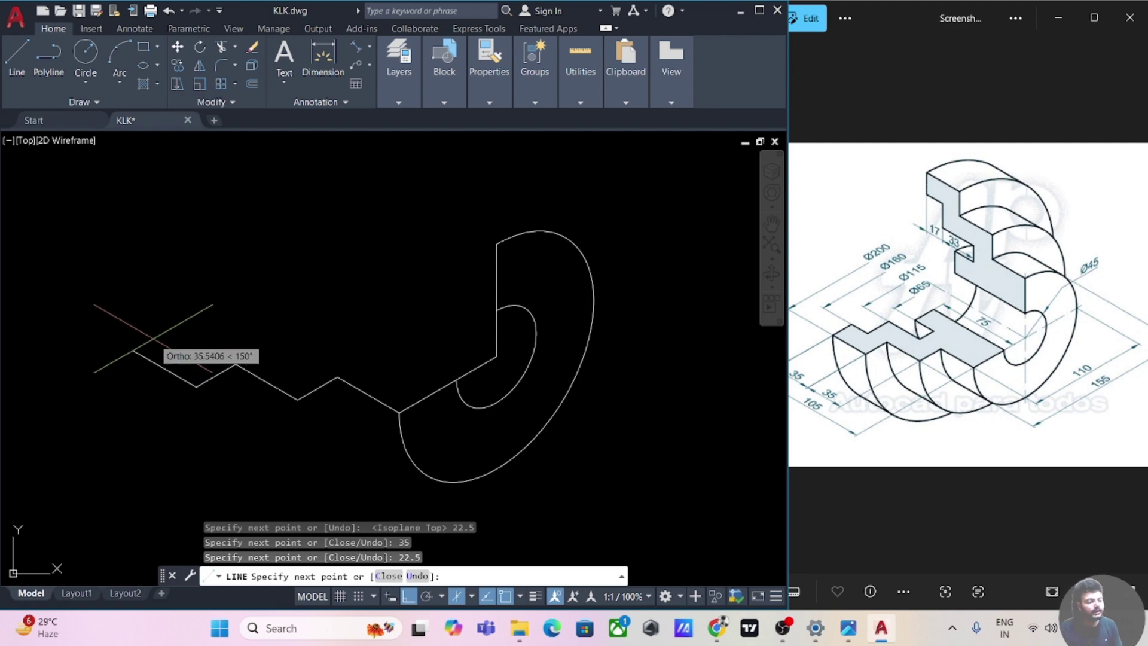
{"action": "key", "text": "Return"}
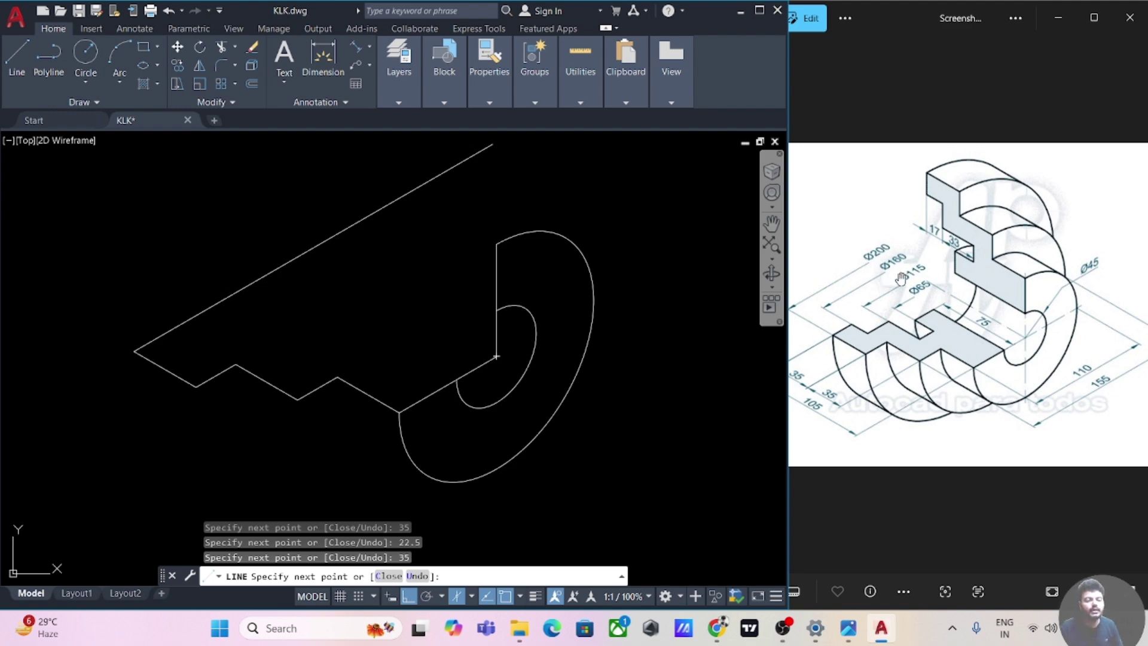
Continue the profile back with lines of 20, 17, 22.5, 33 and 25, alternating between 30° and 330°
{"action": "type", "text": "20"}
{"action": "key", "text": "Return"}
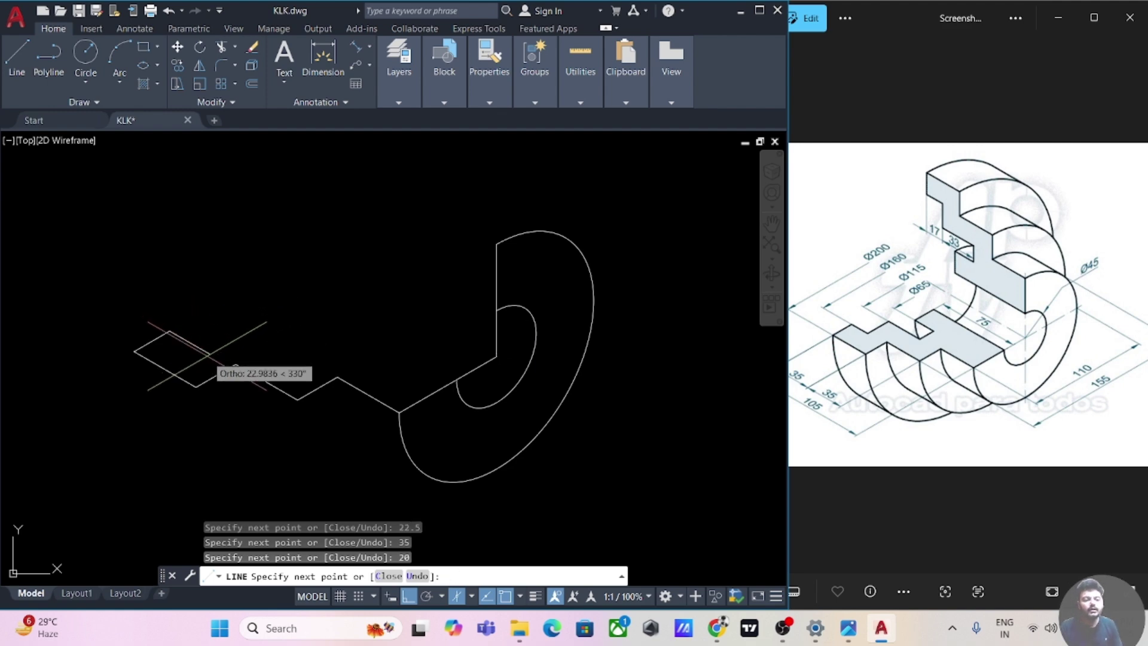
{"action": "type", "text": "17"}
{"action": "key", "text": "Return"}
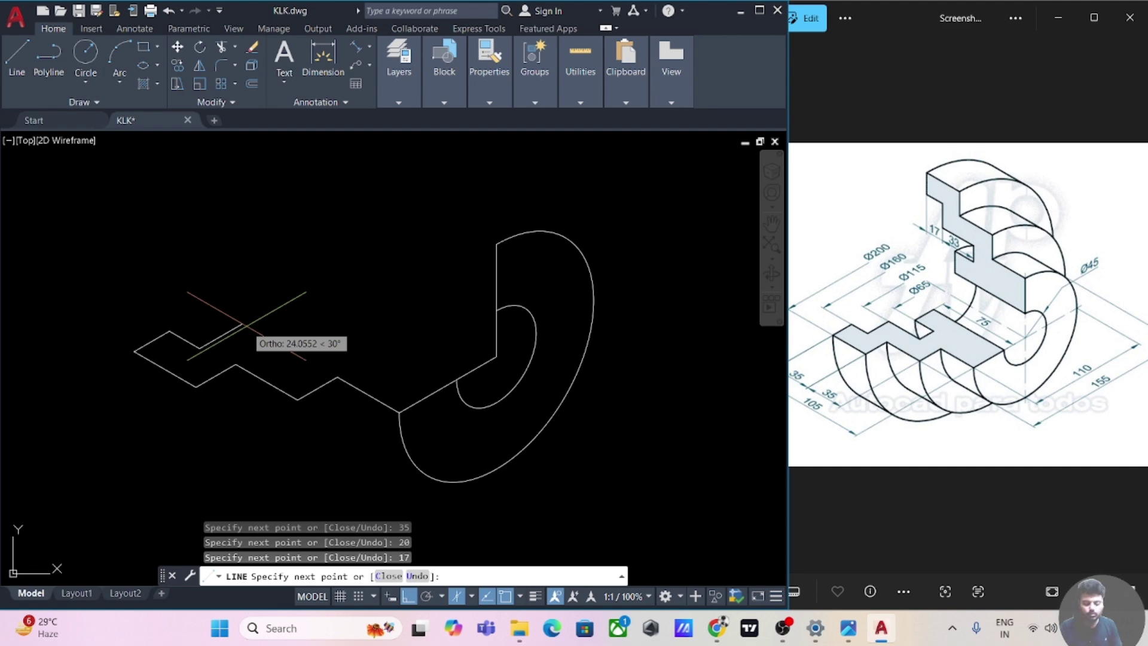
{"action": "type", "text": "22.5"}
{"action": "key", "text": "Return"}
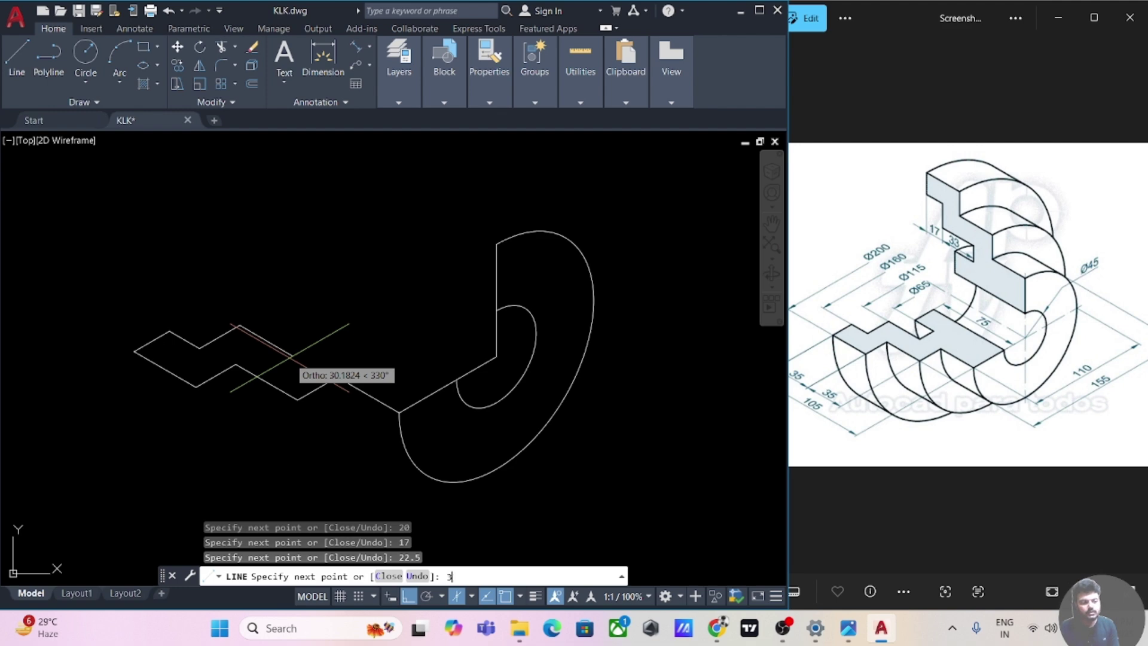
{"action": "type", "text": "33"}
{"action": "key", "text": "Return"}
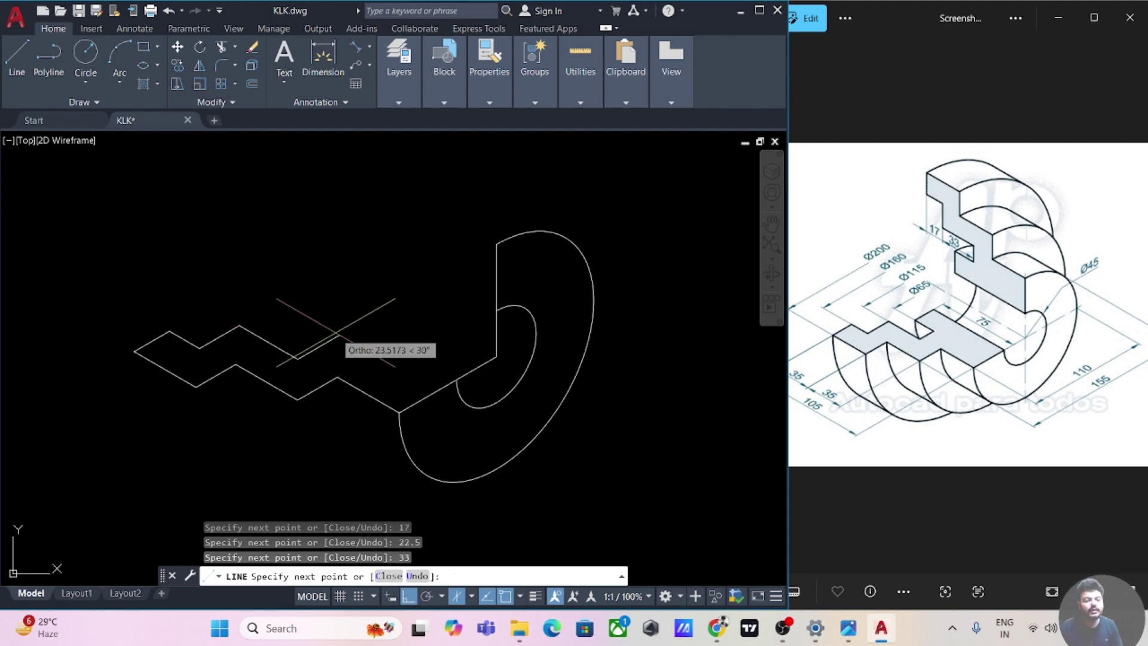
{"action": "type", "text": "25"}
{"action": "key", "text": "Return"}
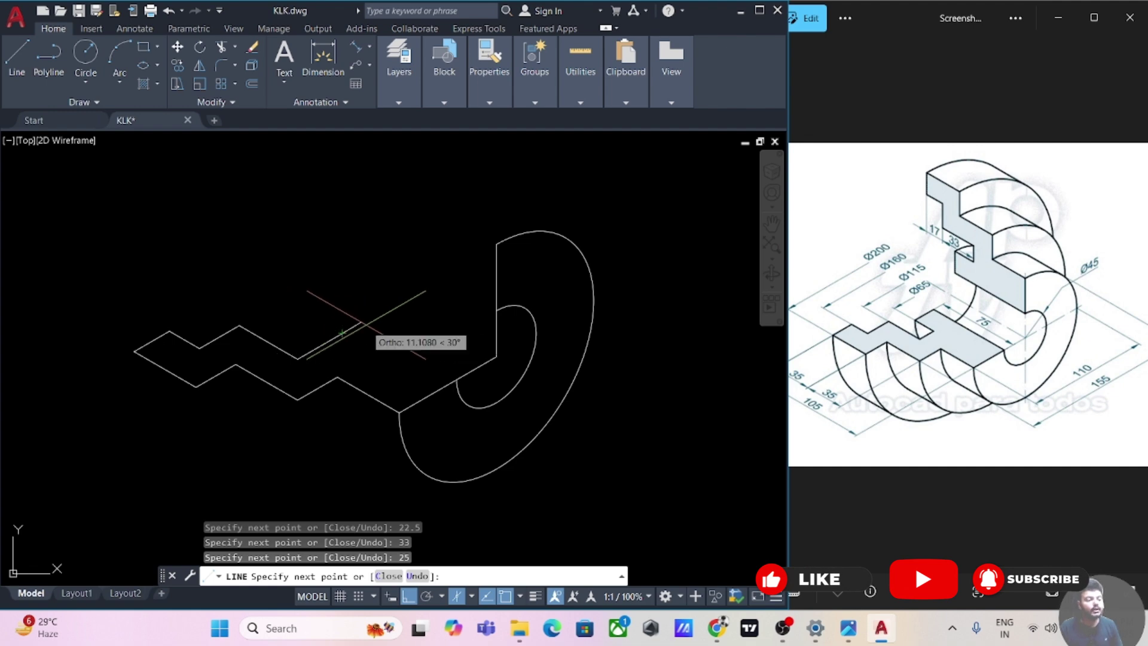
{"action": "key", "text": "Escape"}
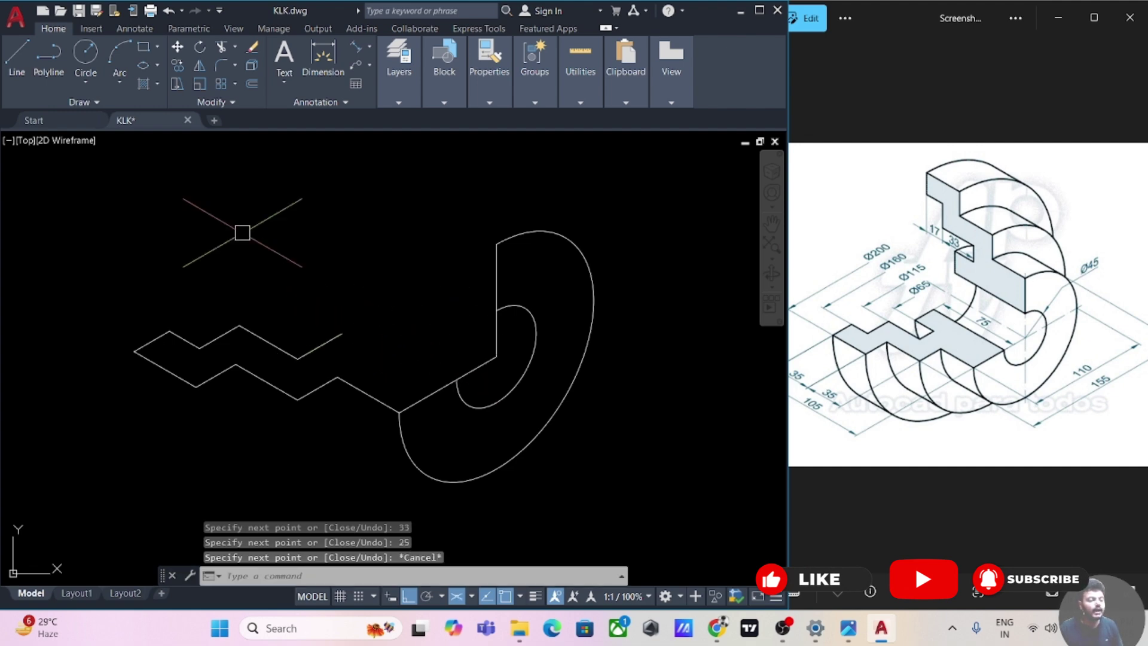
From the inner isocircle's lower-left end, draw lines of 75 at 150° and 10 at 210°, then join the horizontal profile's open end
{"action": "left_click", "coordinate": [17, 57]}
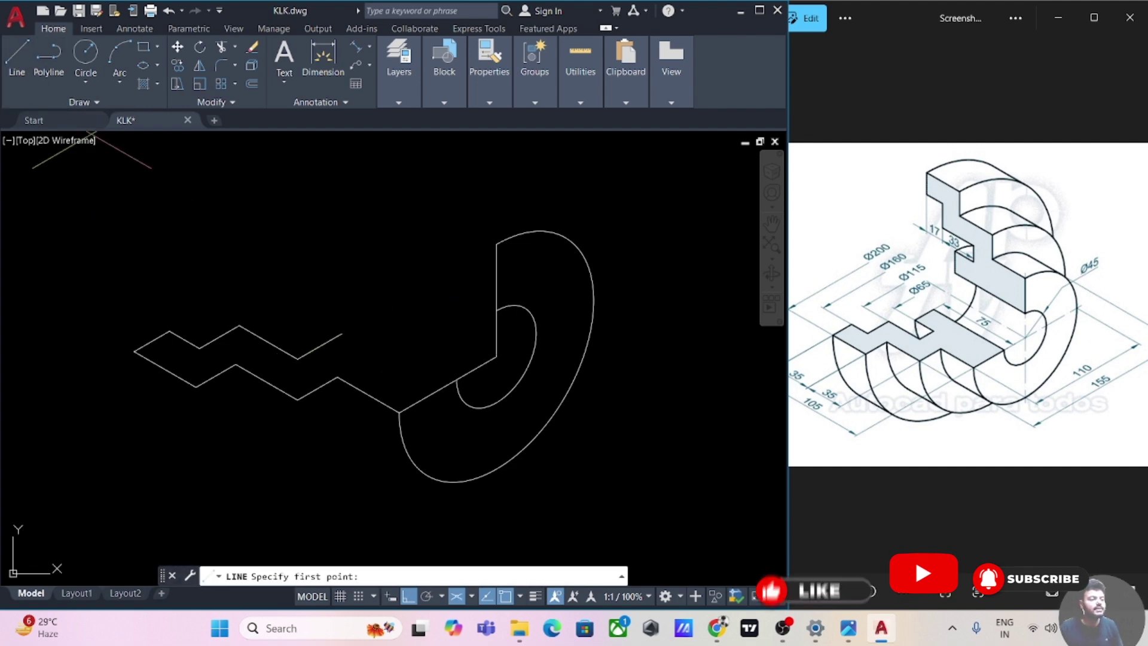
{"action": "left_click", "coordinate": [456, 378]}
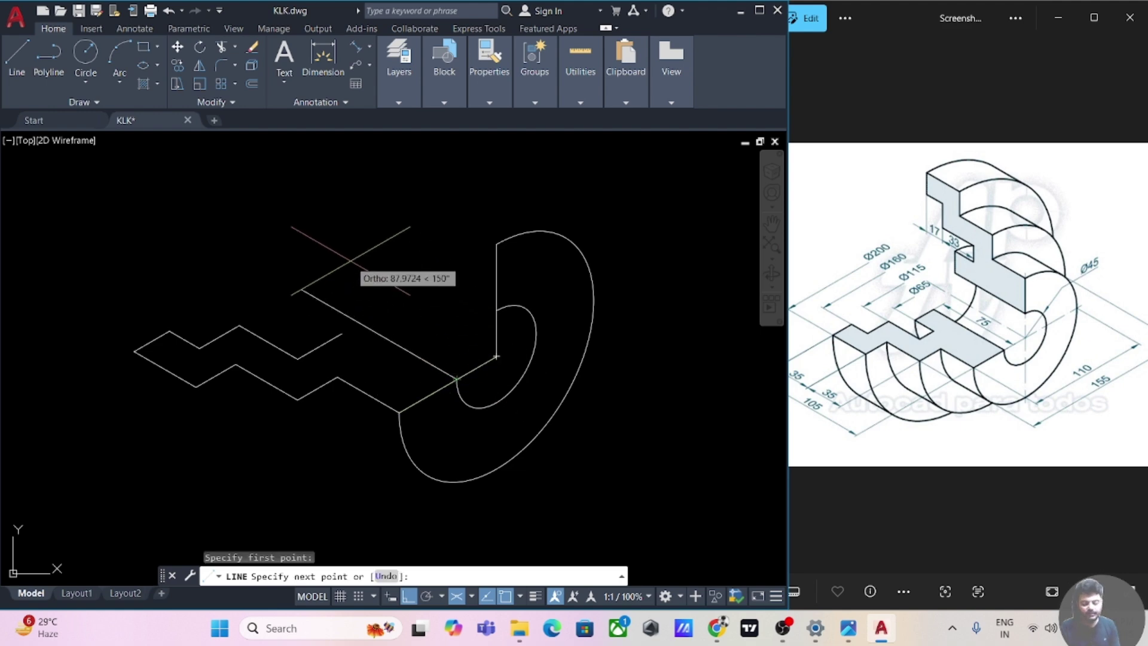
{"action": "type", "text": "75"}
{"action": "key", "text": "Return"}
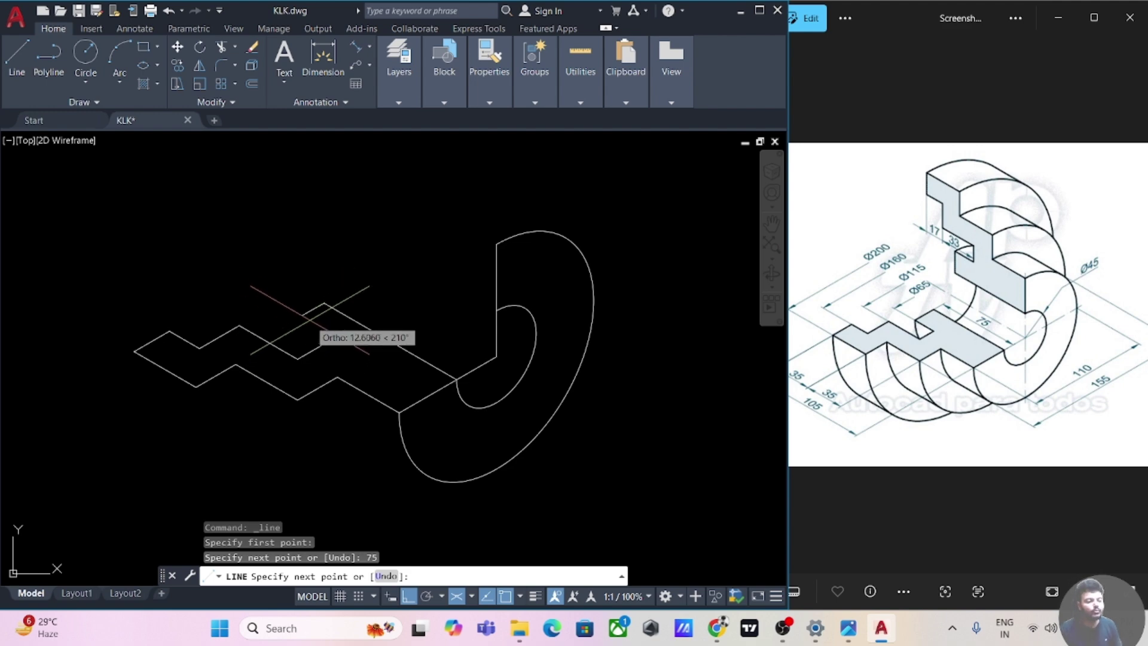
{"action": "type", "text": "10"}
{"action": "key", "text": "Return"}
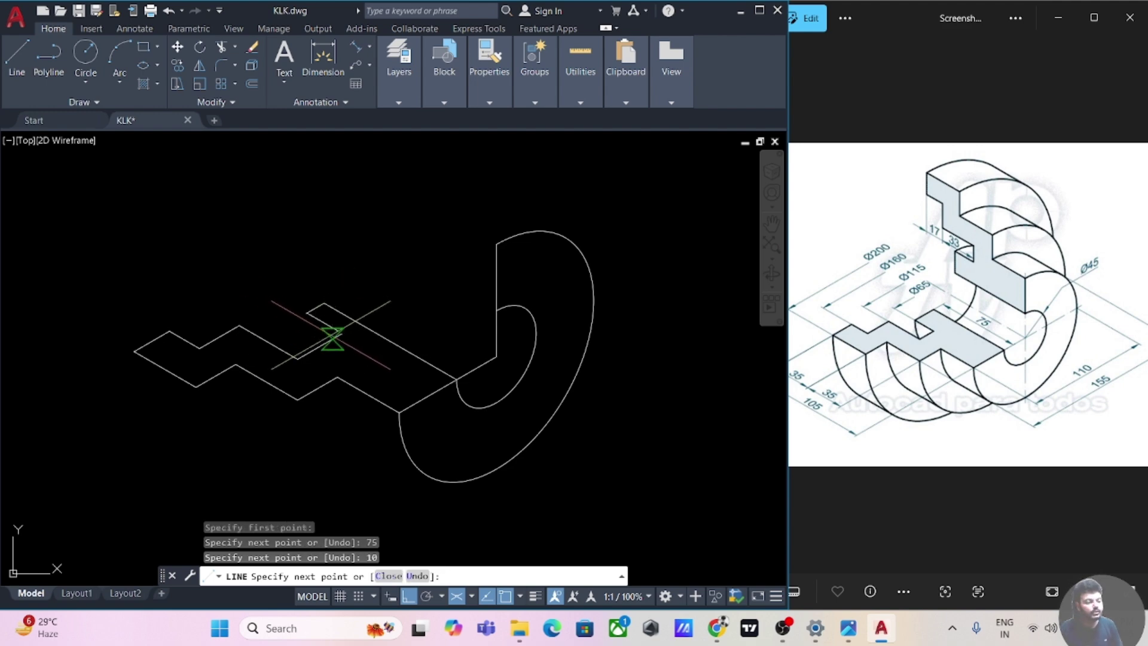
{"action": "key", "text": "Escape"}
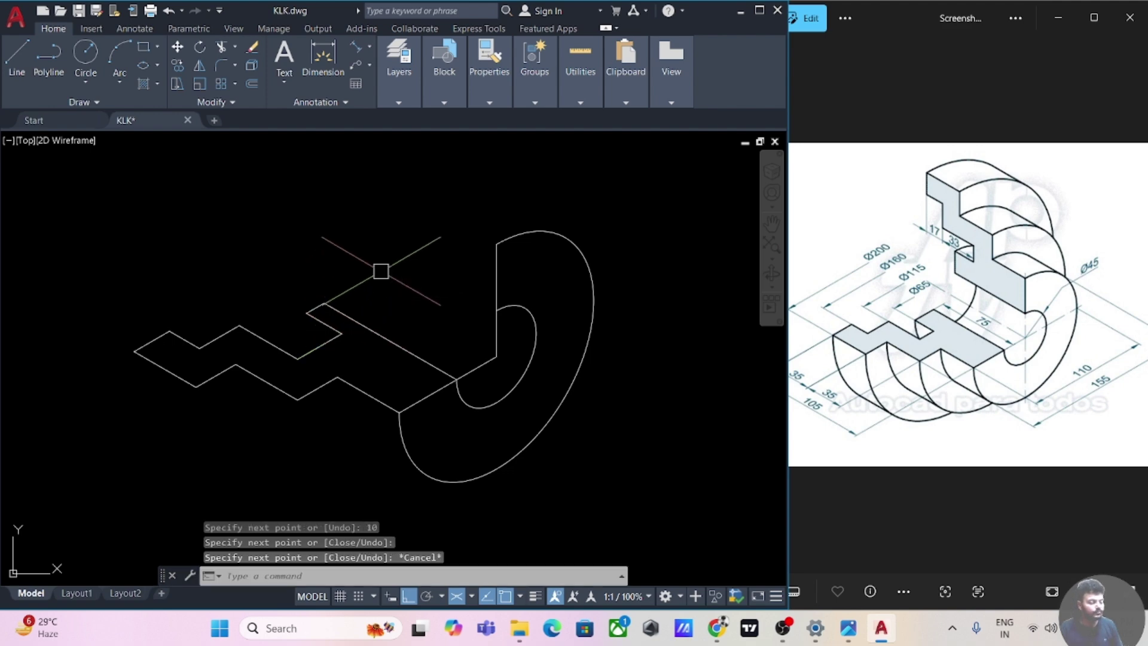
From the outer arc's upper end, draw stepped lines of 35, 22.5, 35, 22.5 and 35, alternating between 150° and 90°
{"action": "middle_click_drag", "start_coordinate": [405, 255], "coordinate": [363, 295]}
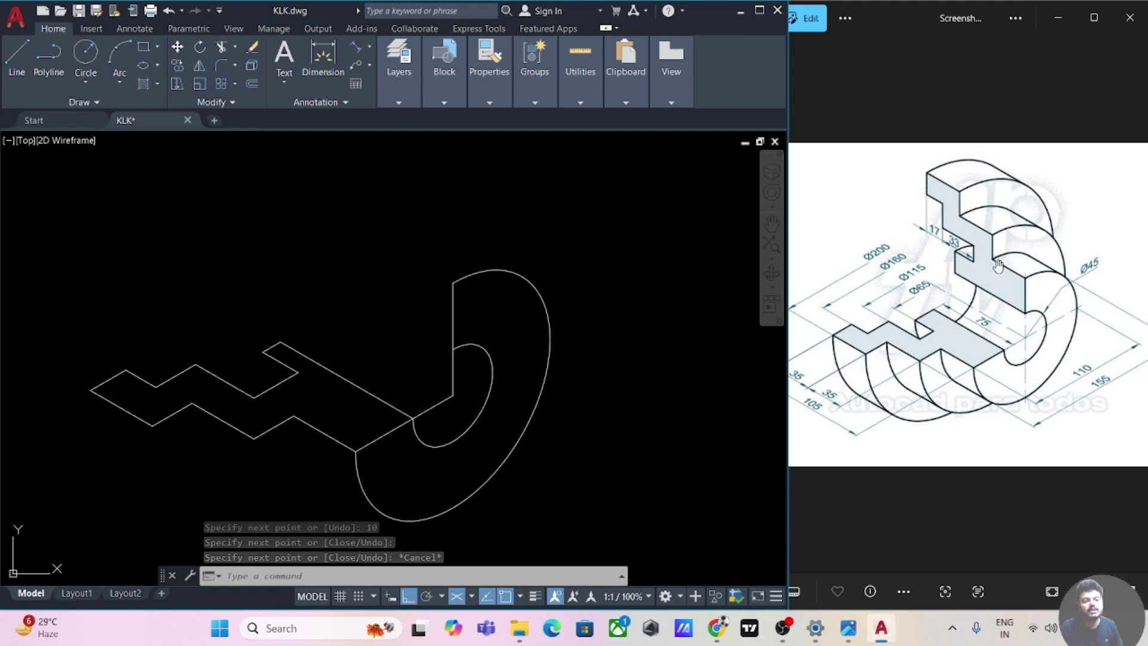
{"action": "middle_click_drag", "start_coordinate": [446, 256], "coordinate": [414, 285]}
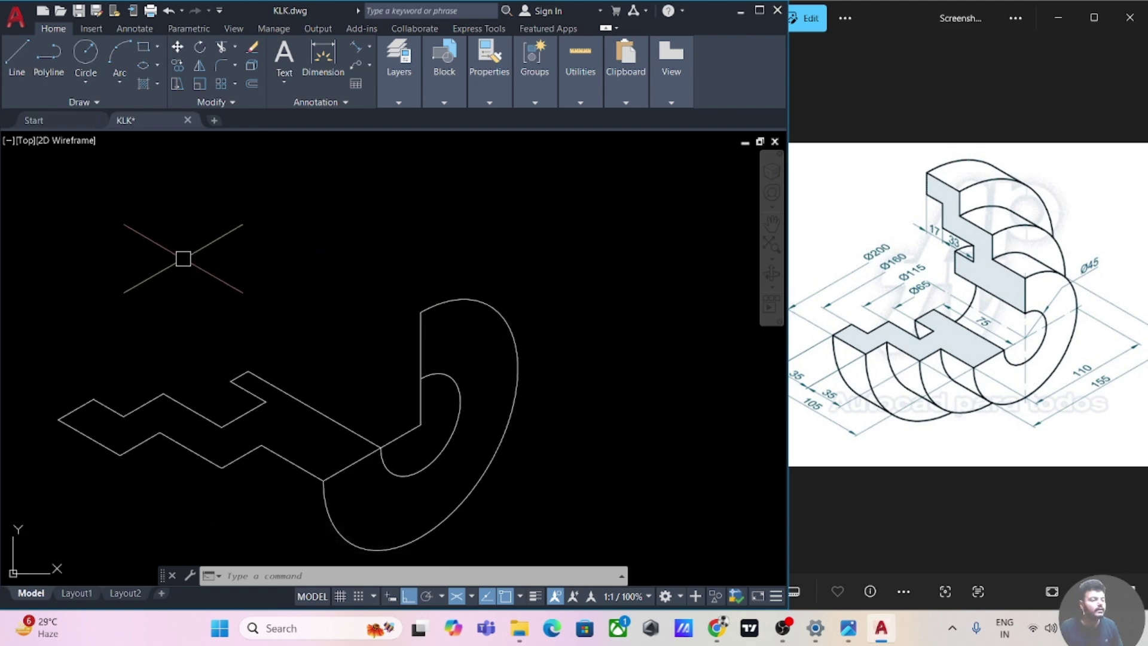
{"action": "left_click", "coordinate": [26, 70]}
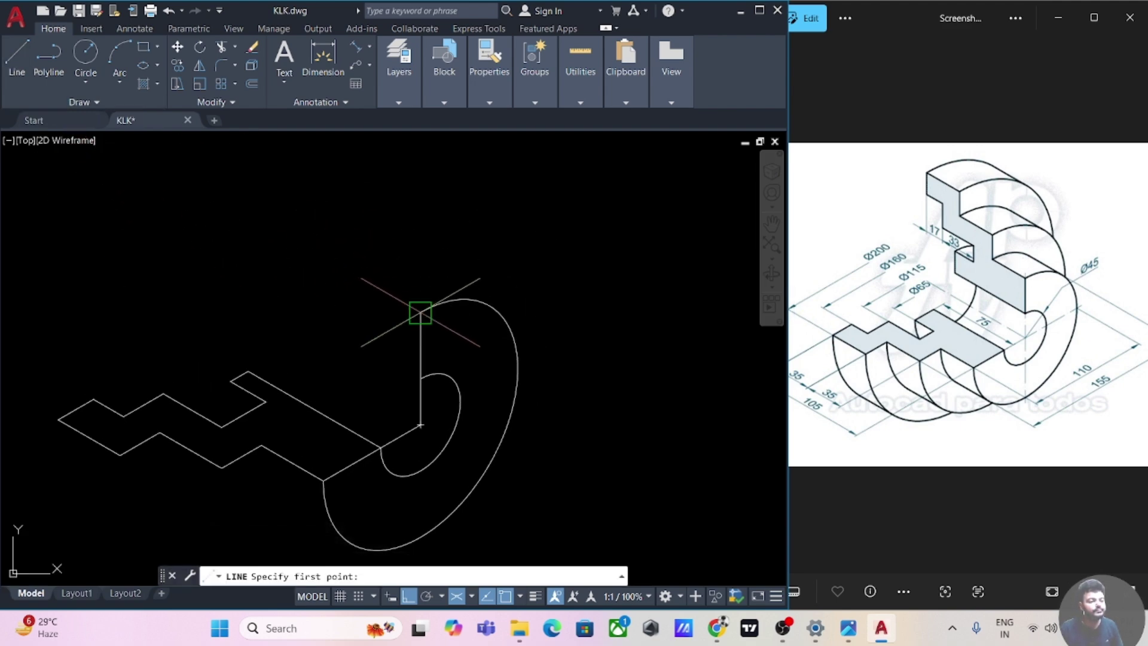
{"action": "left_click", "coordinate": [420, 311]}
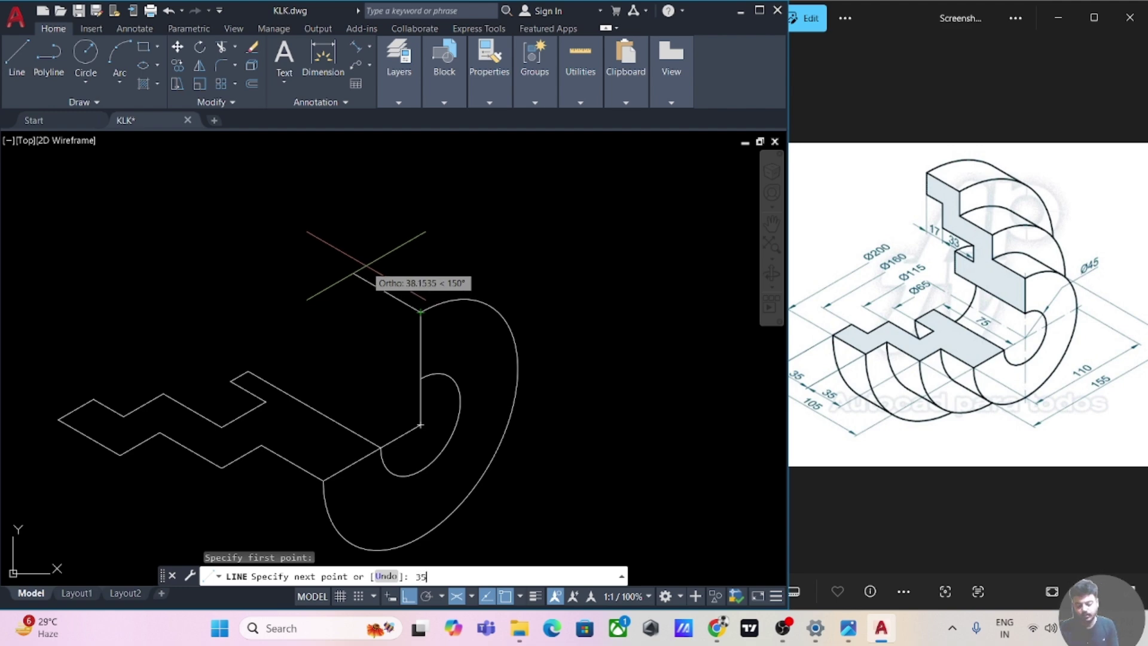
{"action": "key", "text": "Return"}
{"action": "key", "text": "F5"}
{"action": "type", "text": "22.5"}
{"action": "key", "text": "Return"}
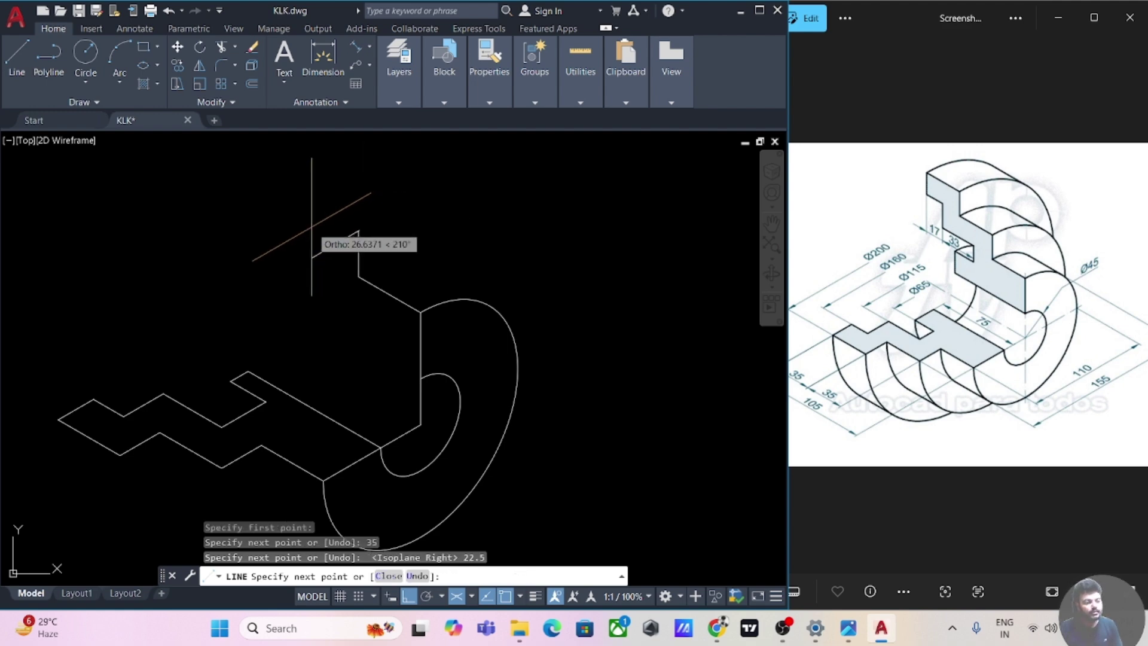
{"action": "key", "text": "F5"}
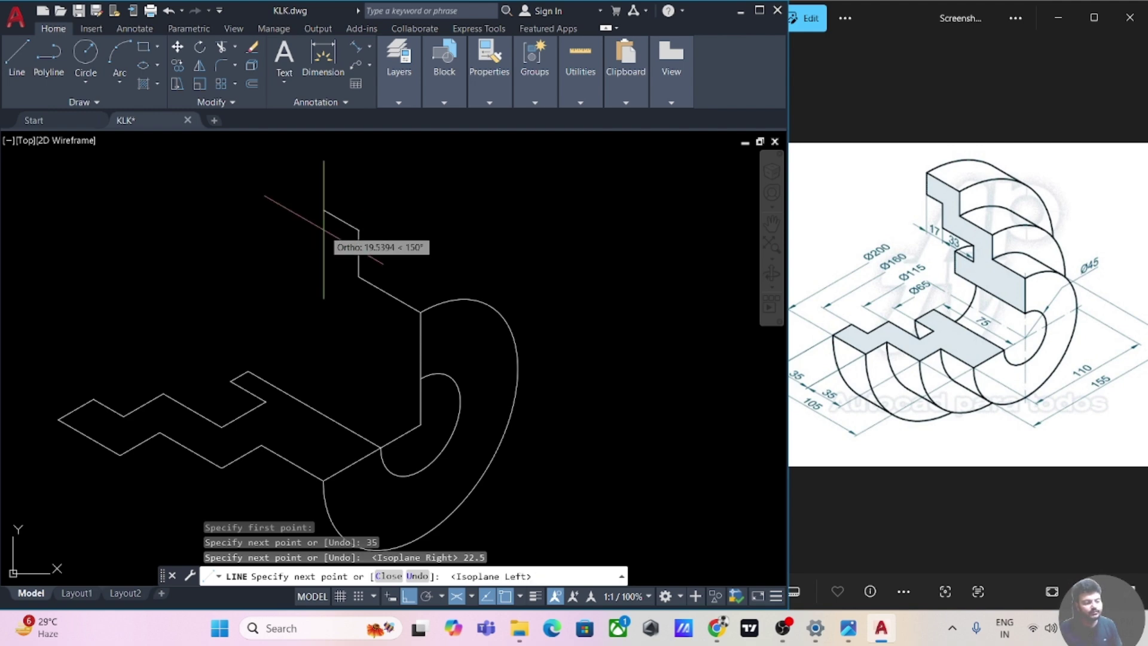
{"action": "type", "text": "35"}
{"action": "key", "text": "Return"}
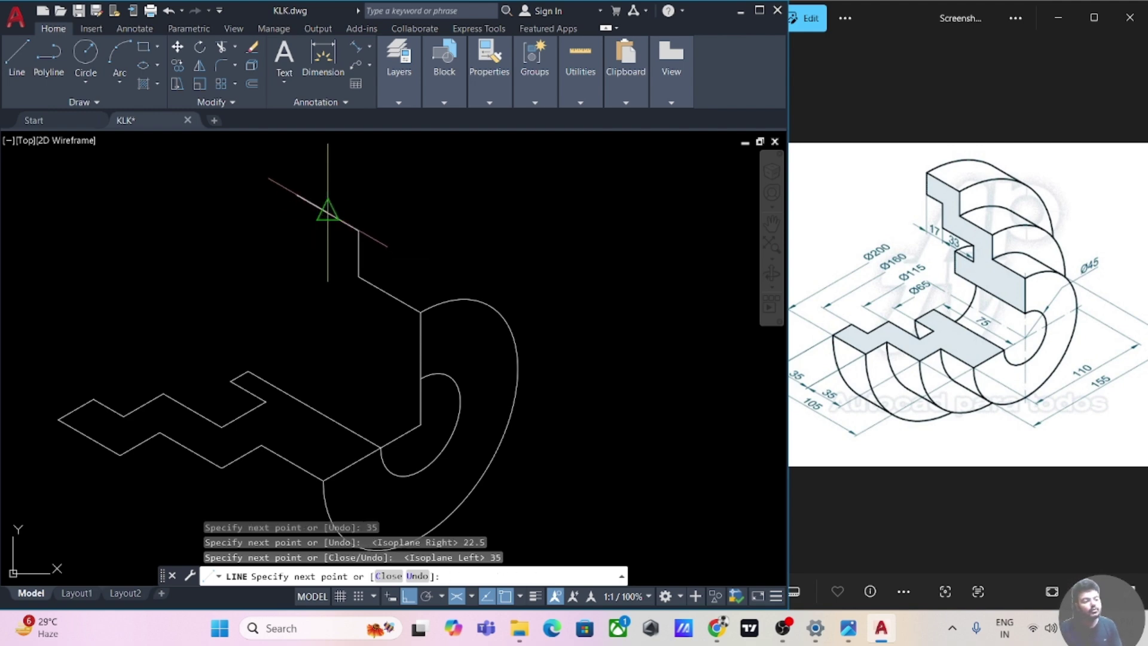
{"action": "middle_click_drag", "start_coordinate": [282, 203], "coordinate": [289, 262]}
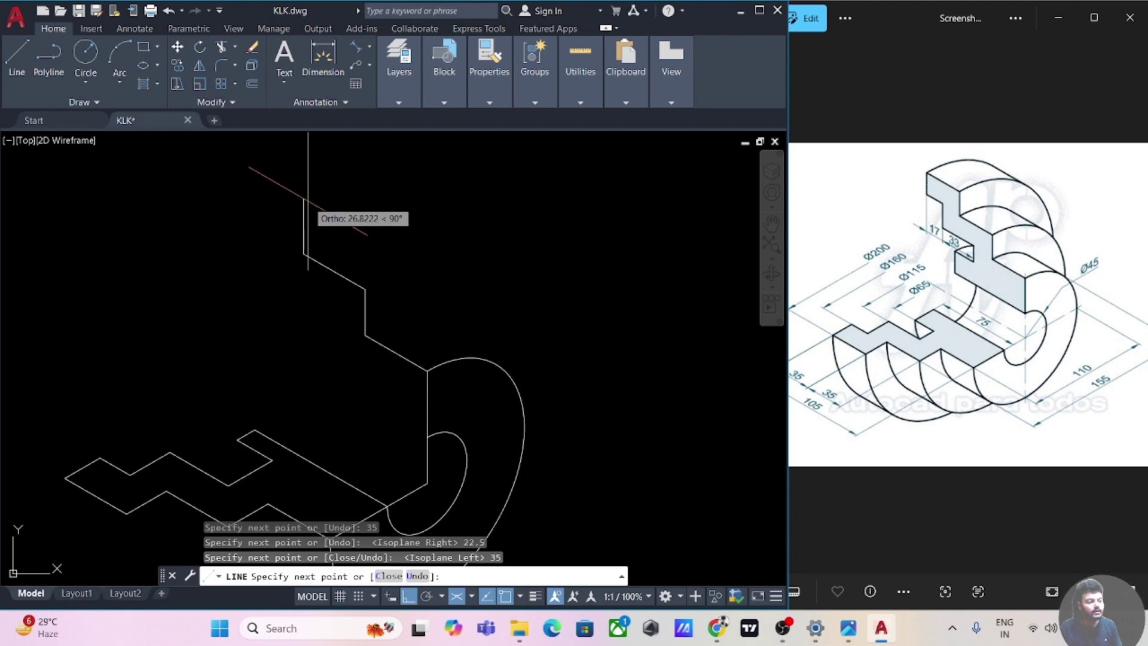
{"action": "key", "text": "Return"}
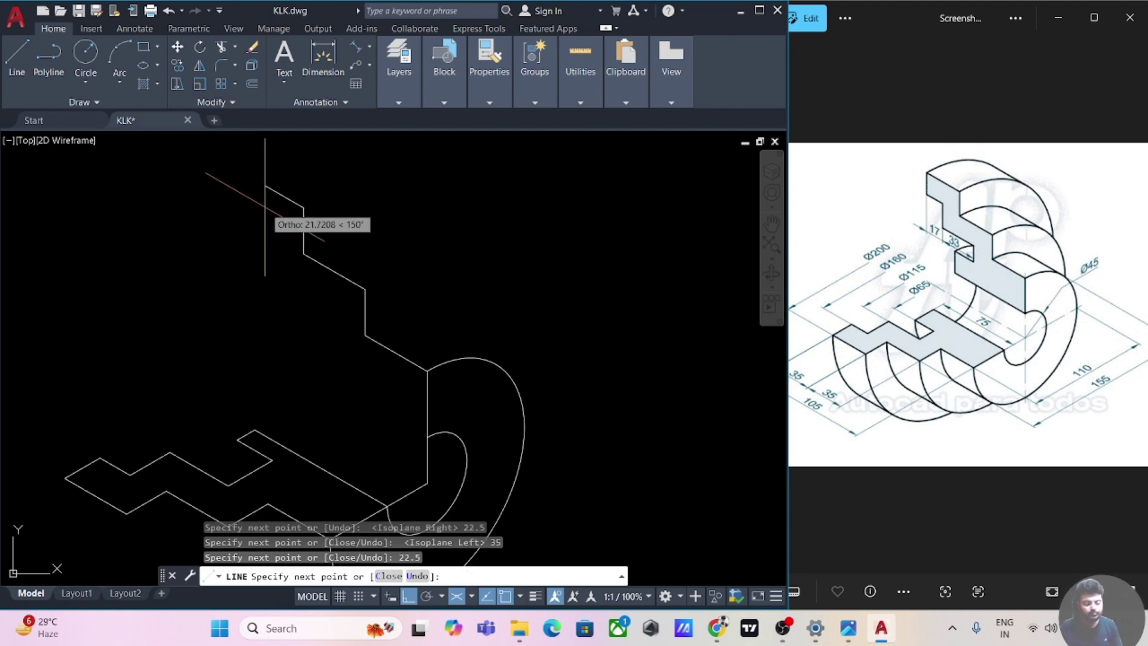
{"action": "type", "text": "35"}
{"action": "key", "text": "Return"}
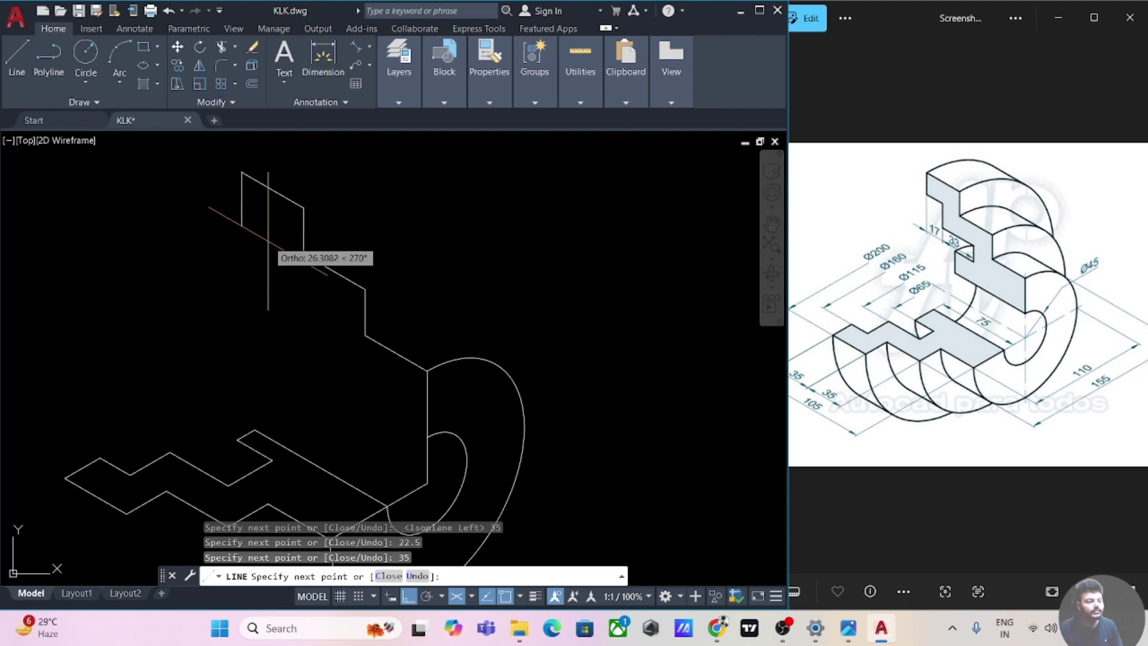
Continue the upright profile back with lines of 20, 17, 22.5, 33 and 25, alternating between 270° and 330°
{"action": "type", "text": "20"}
{"action": "key", "text": "Return"}
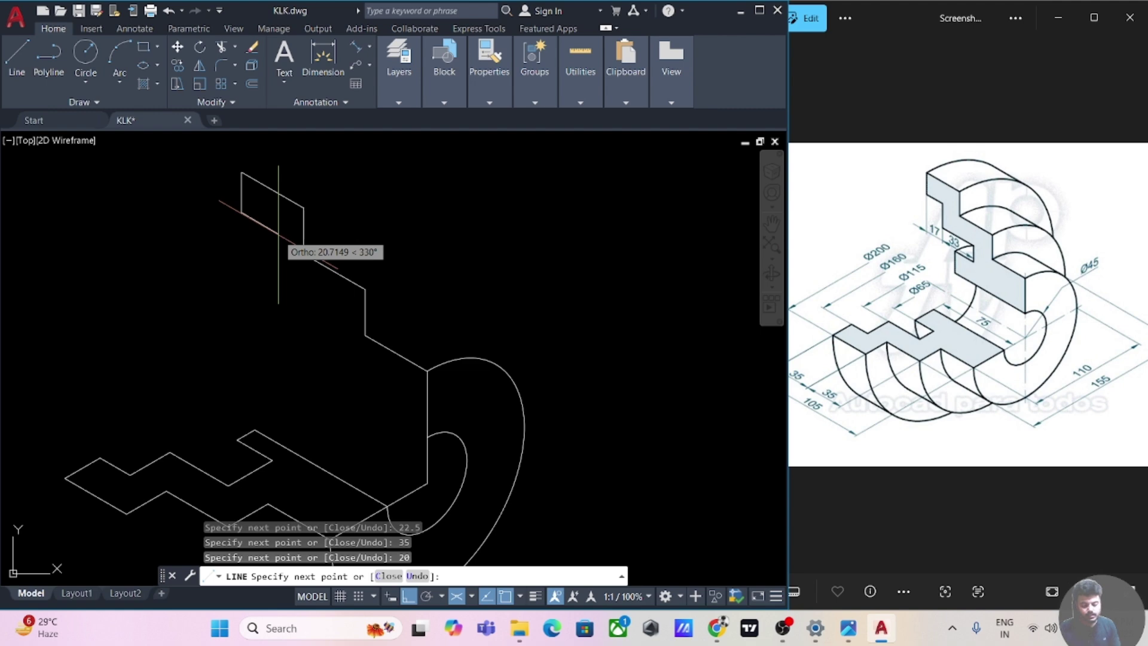
{"action": "key", "text": "Return"}
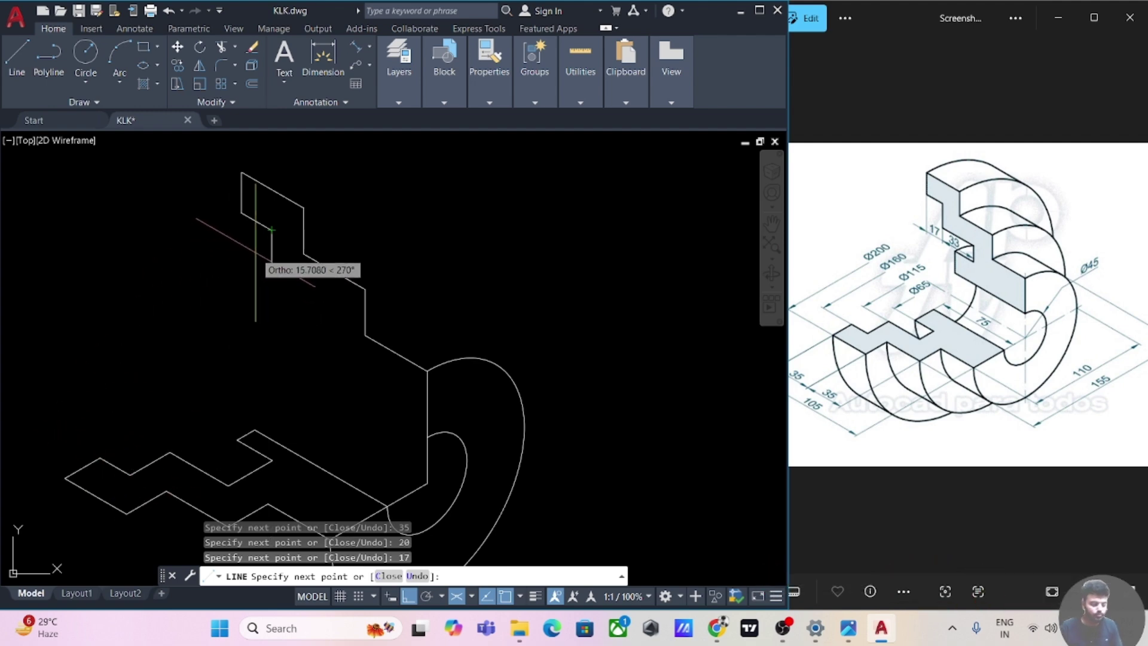
{"action": "key", "text": "Return"}
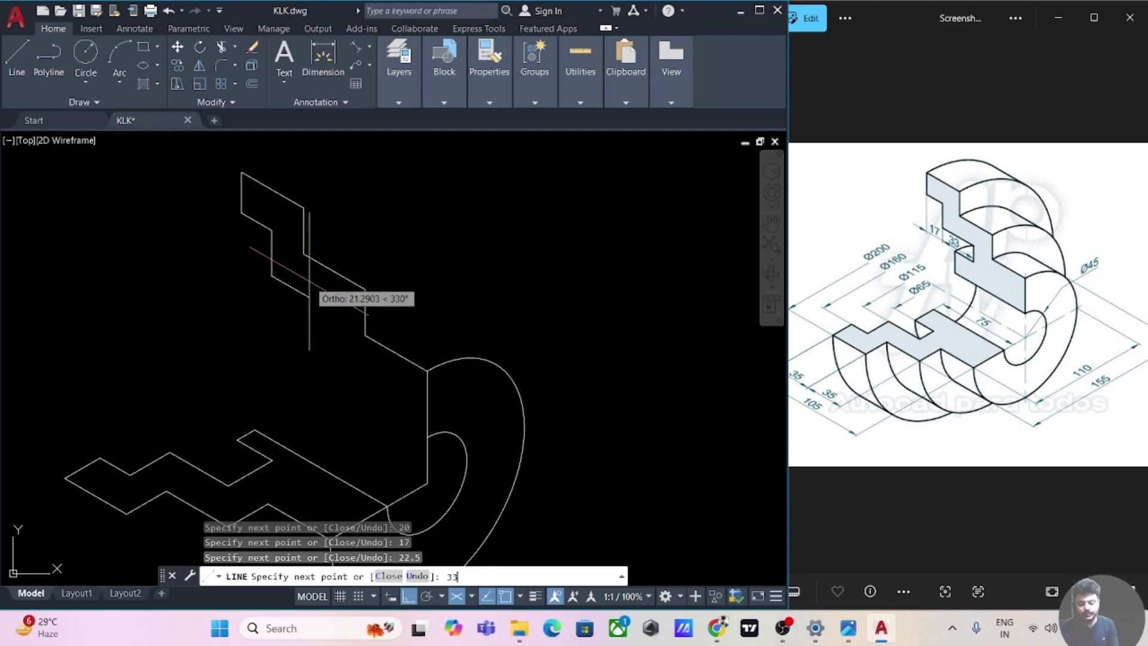
{"action": "key", "text": "Return"}
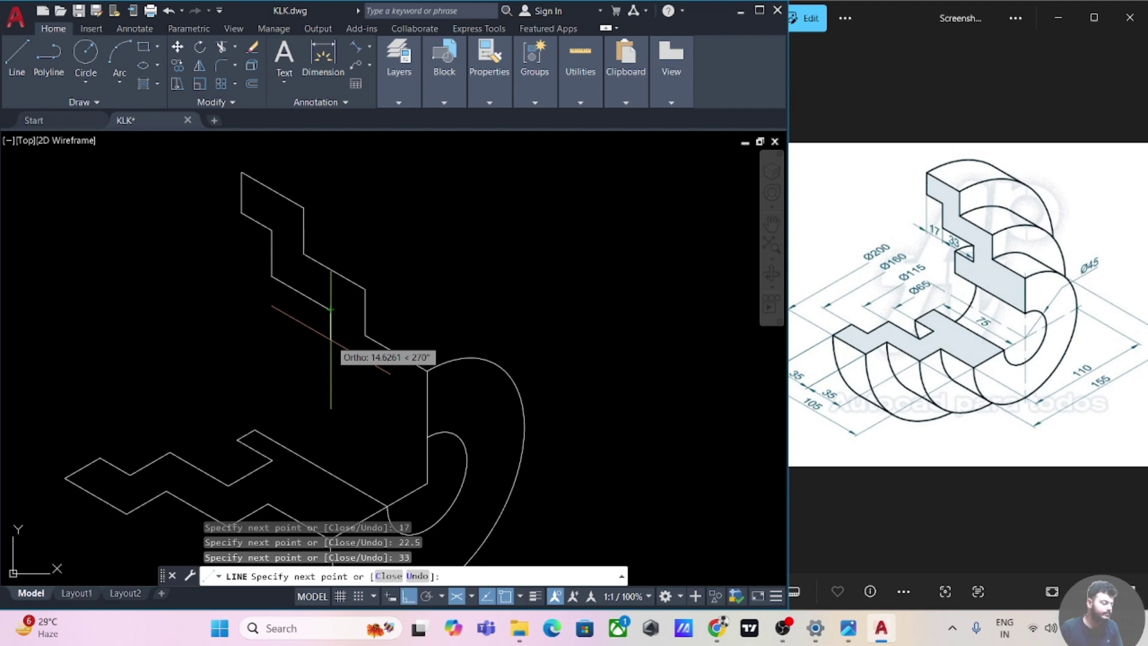
{"action": "type", "text": "25"}
{"action": "key", "text": "Return"}
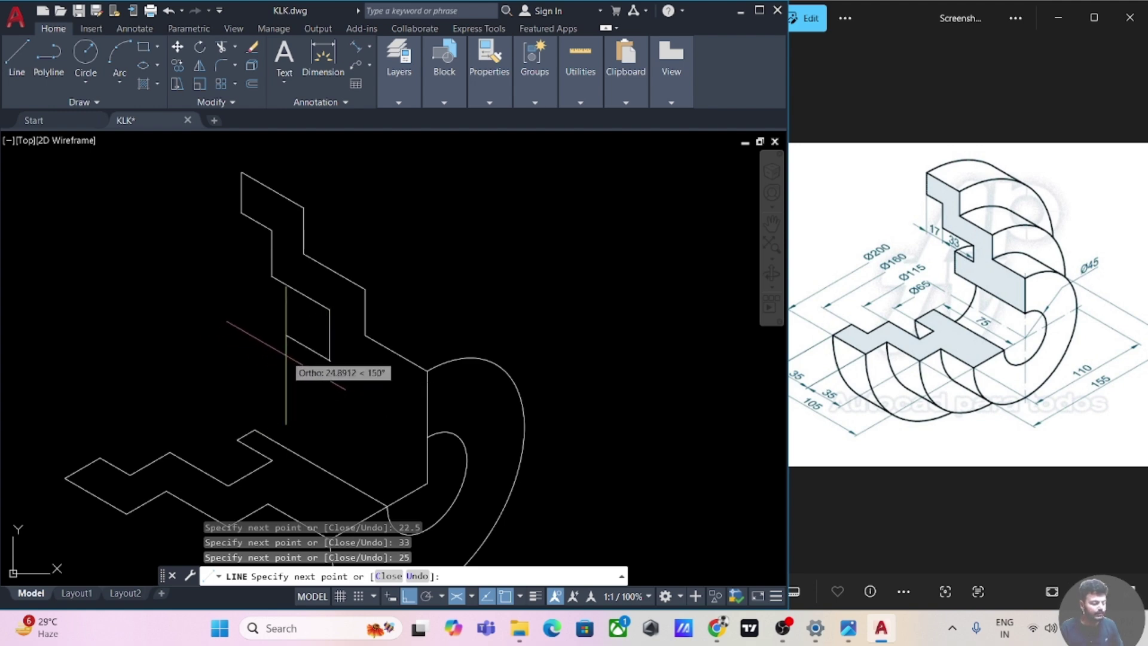
{"action": "key", "text": "Escape"}
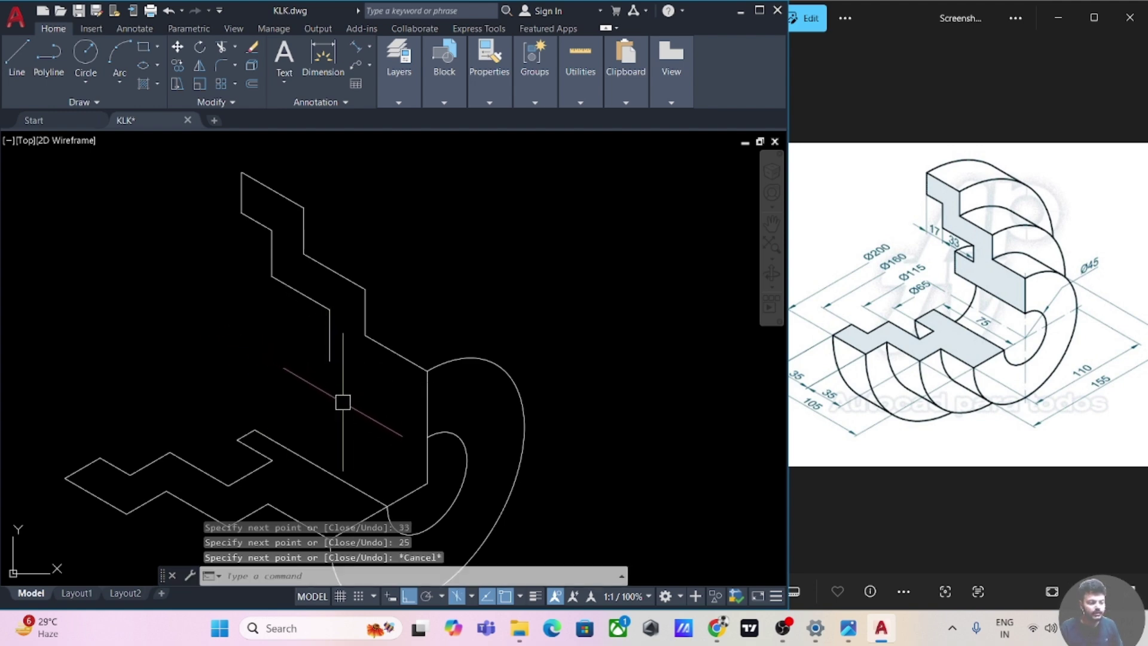
From the inner isocircle's upper end, draw lines of 75 at 150° and 10 at 90°, then join the upright profile's open end
{"action": "middle_click_drag", "start_coordinate": [335, 397], "coordinate": [328, 348]}
{"action": "left_click", "coordinate": [17, 60]}
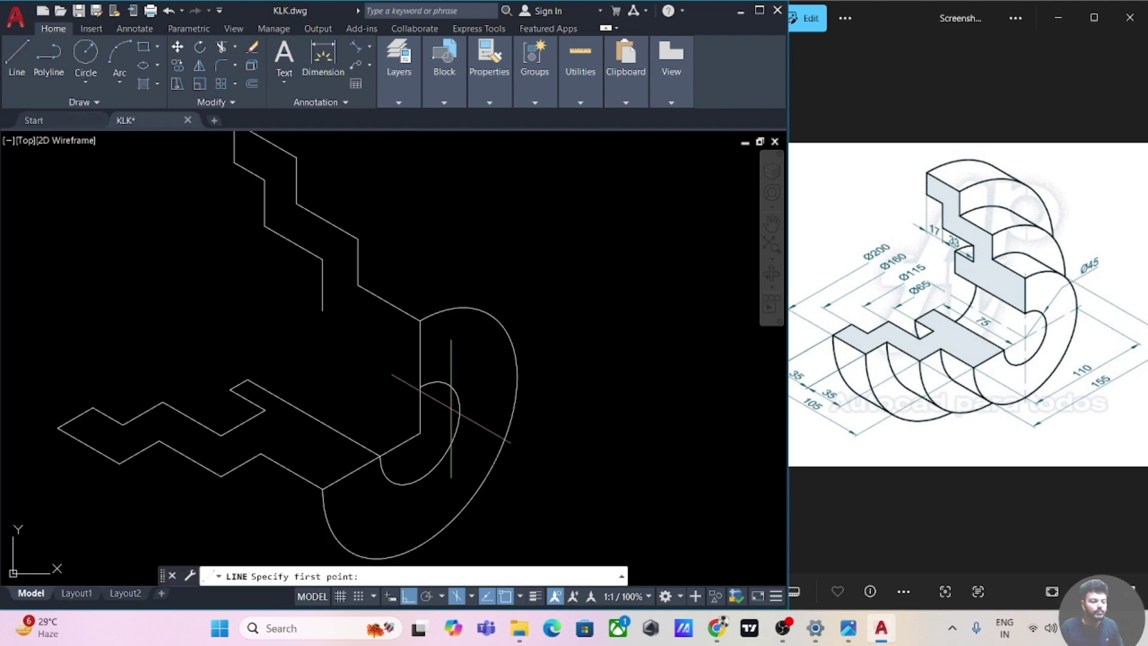
{"action": "left_click", "coordinate": [420, 388]}
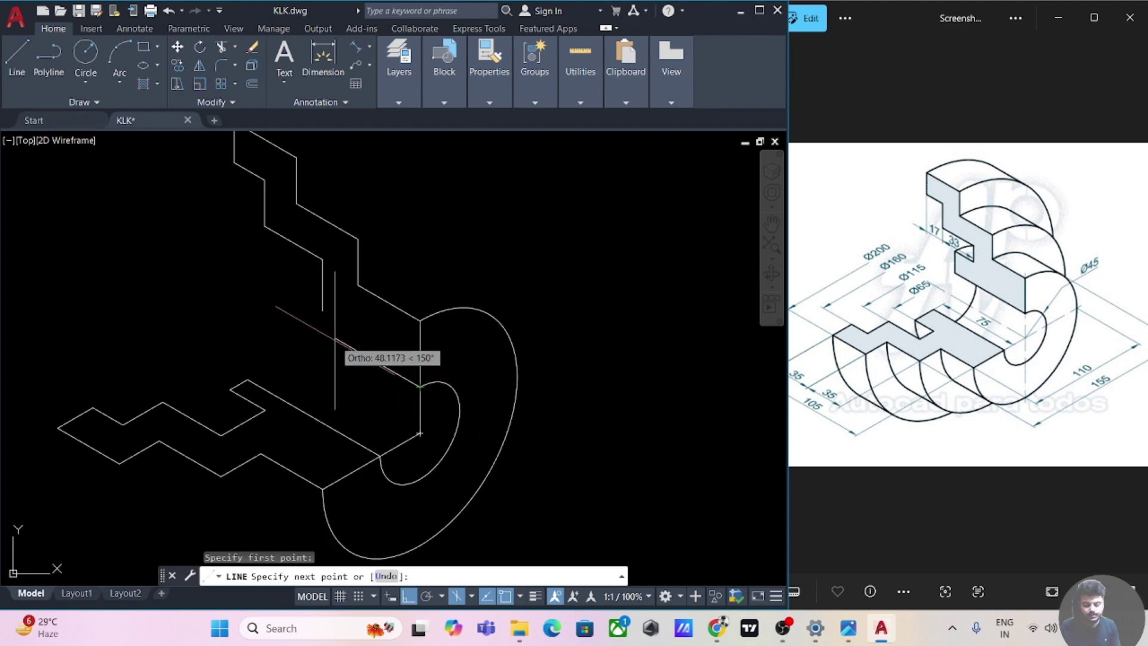
{"action": "key", "text": "Return"}
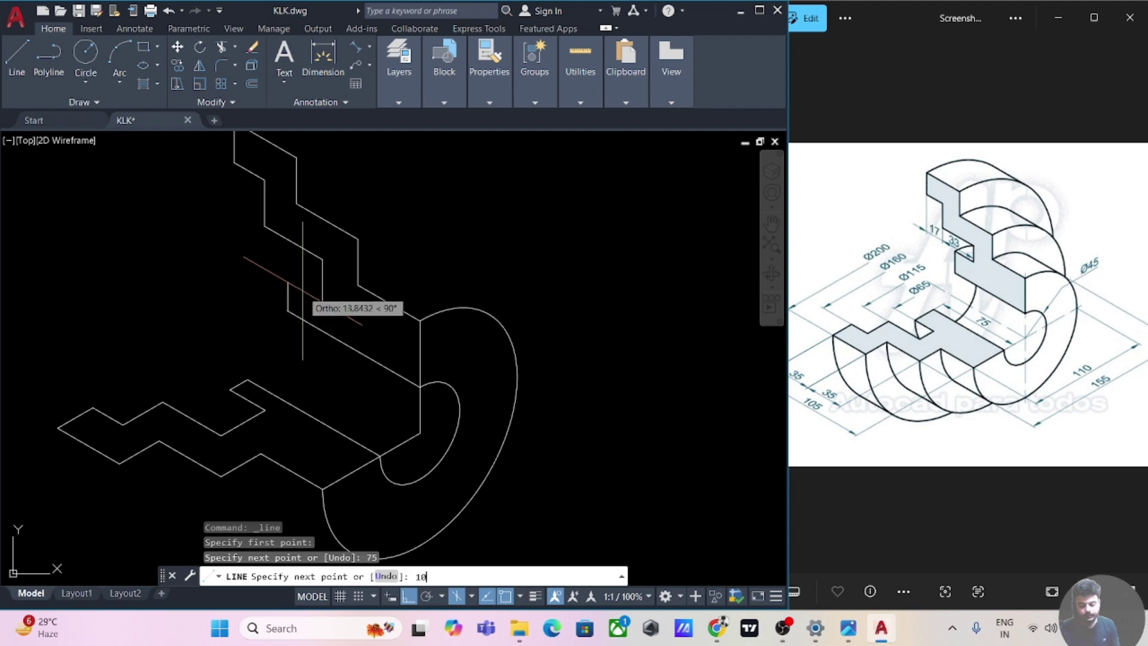
{"action": "key", "text": "Return"}
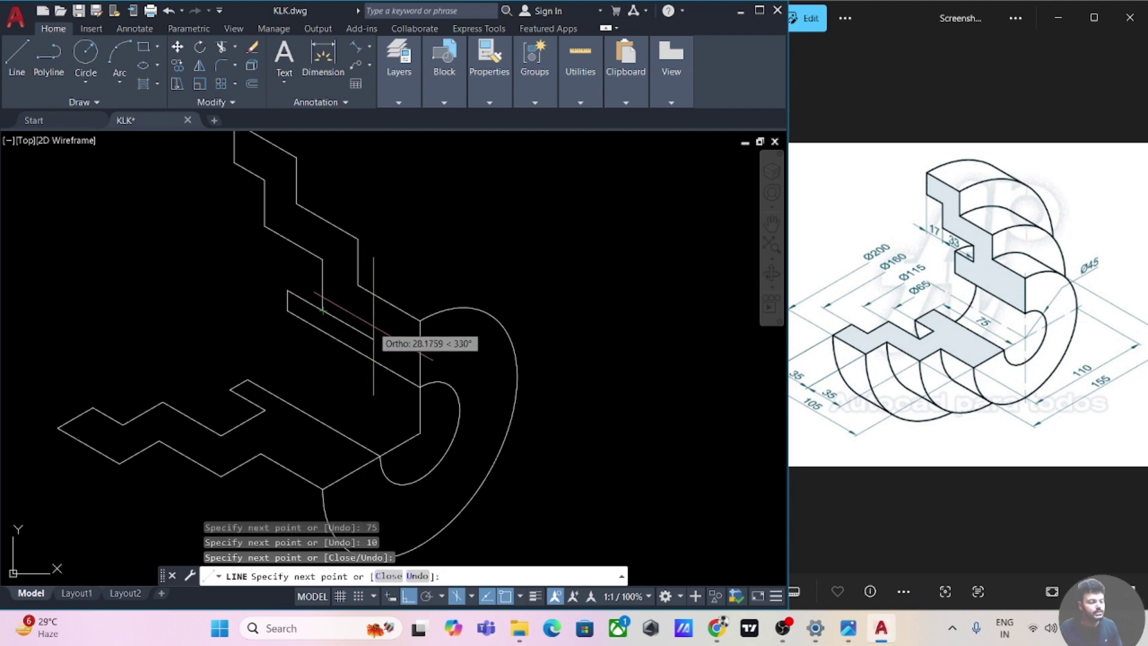
{"action": "key", "text": "Escape"}
Copy the outer arc from its lower-left end to the first step corner of the horizontal profile
{"action": "middle_click_drag", "start_coordinate": [457, 243], "coordinate": [534, 286]}
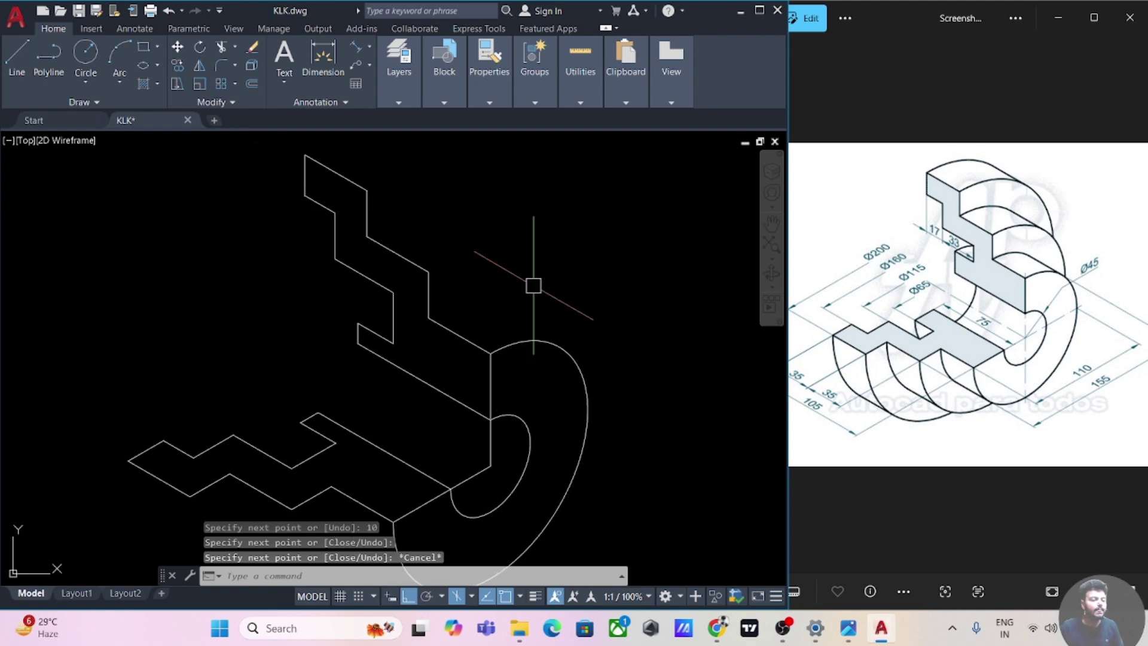
{"action": "scroll", "coordinate": [535, 286], "scroll_direction": "down", "scroll_amount": 2}
{"action": "middle_click_drag", "start_coordinate": [537, 247], "coordinate": [528, 239]}
{"action": "middle_click_drag", "start_coordinate": [591, 359], "coordinate": [585, 333]}
{"action": "left_click", "coordinate": [506, 400]}
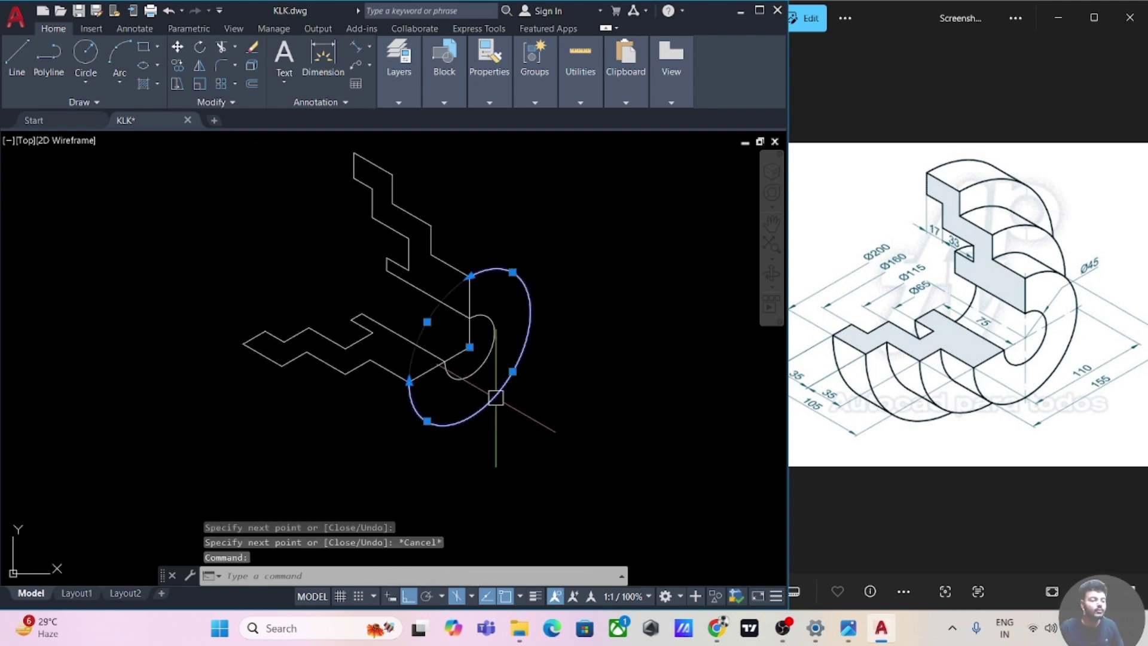
{"action": "type", "text": "co"}
{"action": "key", "text": "Return"}
{"action": "scroll", "coordinate": [417, 412], "scroll_direction": "up", "scroll_amount": 3}
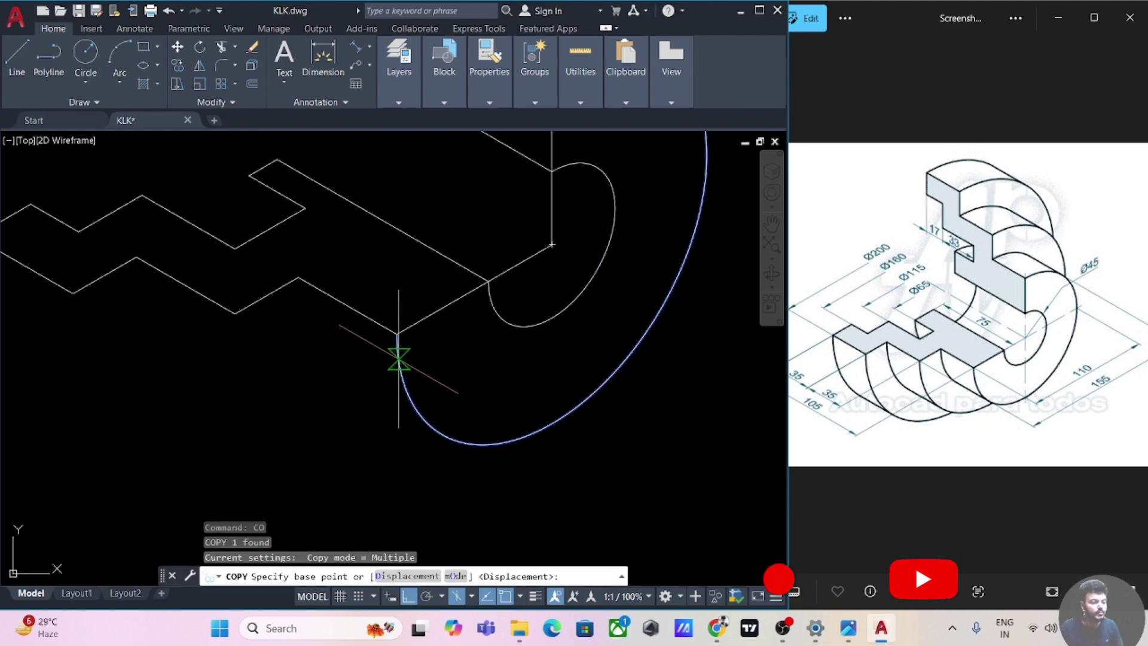
{"action": "left_click", "coordinate": [410, 381]}
{"action": "scroll", "coordinate": [371, 317], "scroll_direction": "down", "scroll_amount": 1}
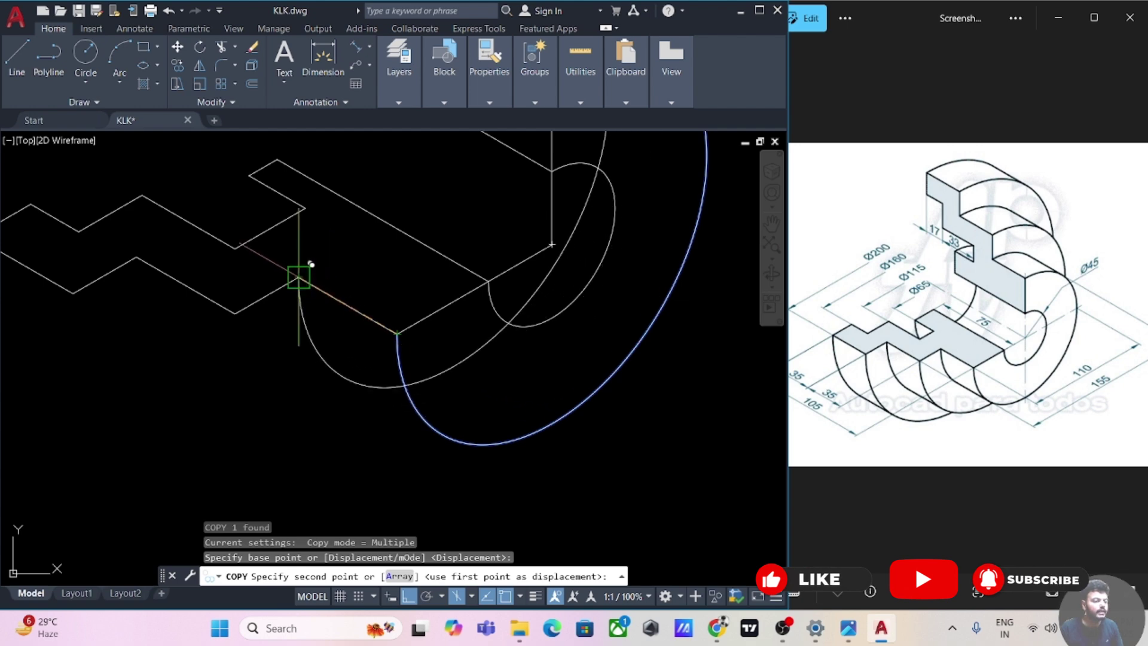
{"action": "left_click", "coordinate": [299, 278]}
{"action": "scroll", "coordinate": [282, 394], "scroll_direction": "down", "scroll_amount": 2}
{"action": "key", "text": "Escape"}
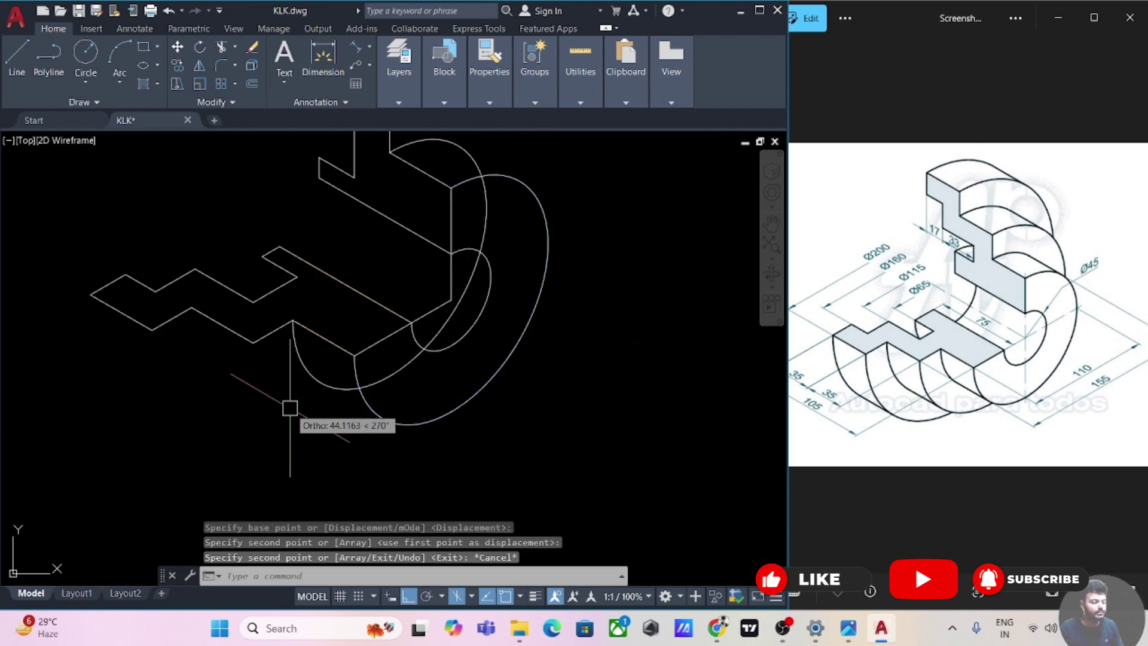
{"action": "middle_click_drag", "start_coordinate": [314, 428], "coordinate": [312, 476]}
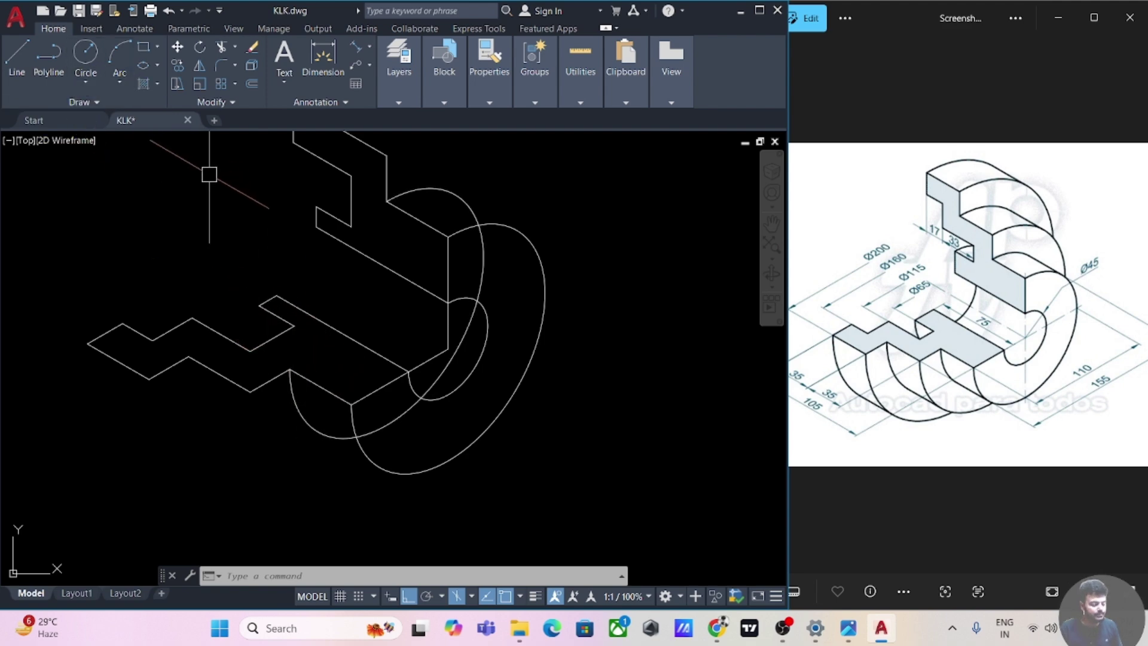
{"action": "type", "text": "el"}
{"action": "key", "text": "Return"}
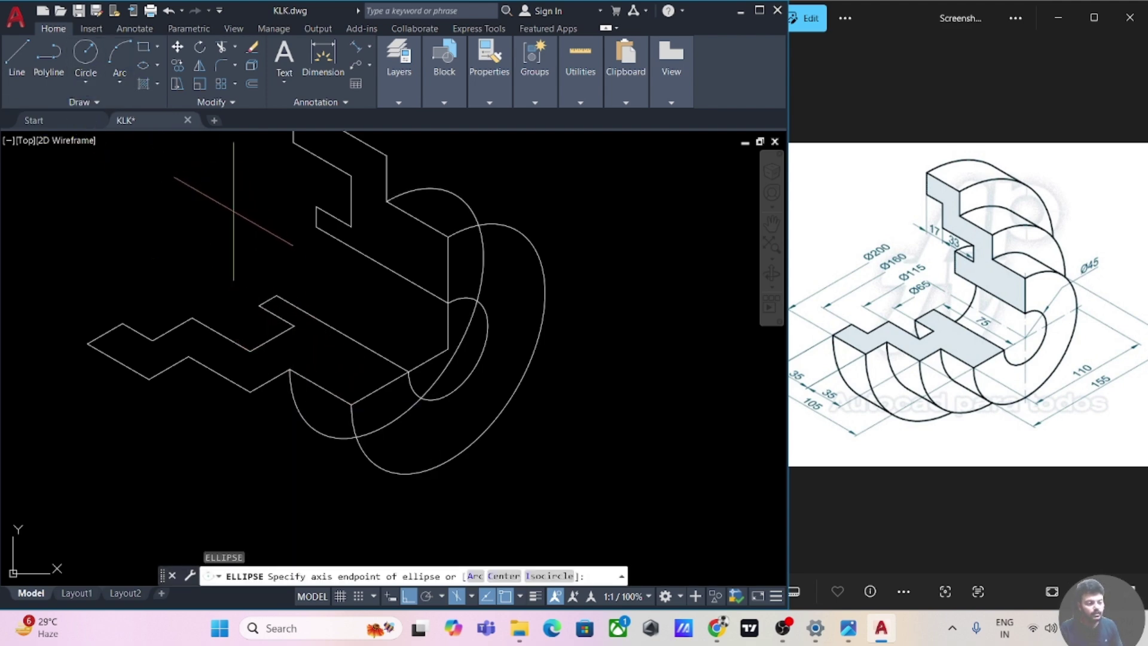
{"action": "left_click", "coordinate": [387, 309]}
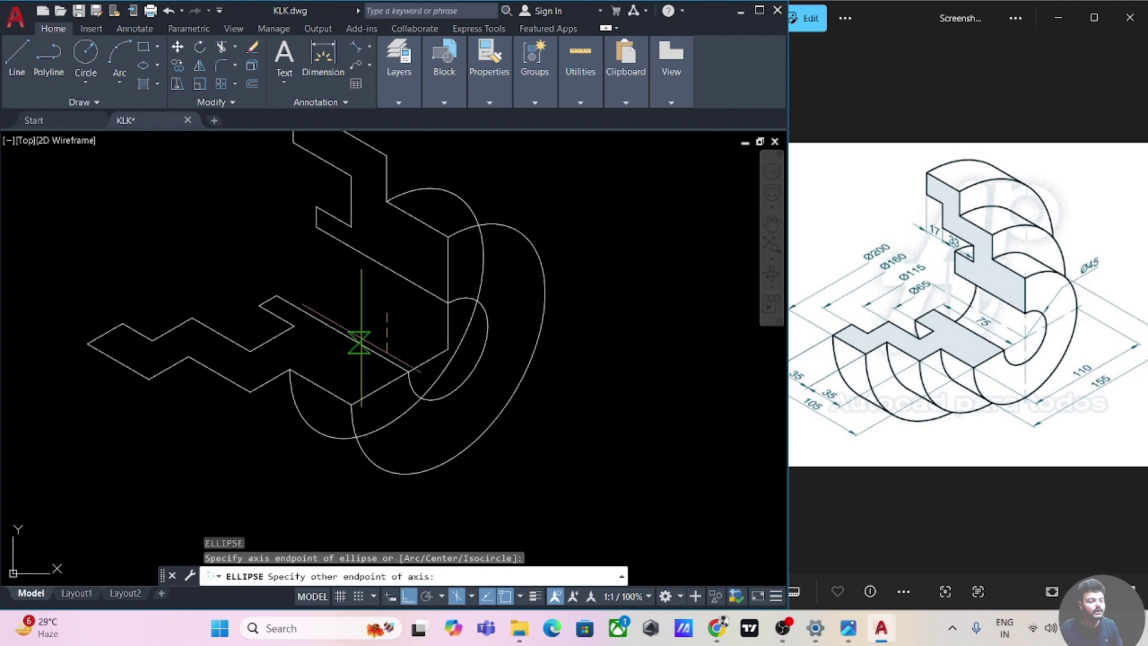
{"action": "key", "text": "Escape"}
Draw a right-isoplane isocircle of diameter 155 centred on the copied arc's centre
{"action": "type", "text": "el"}
{"action": "key", "text": "Return"}
{"action": "type", "text": "I"}
{"action": "key", "text": "Return"}
{"action": "left_click", "coordinate": [388, 313]}
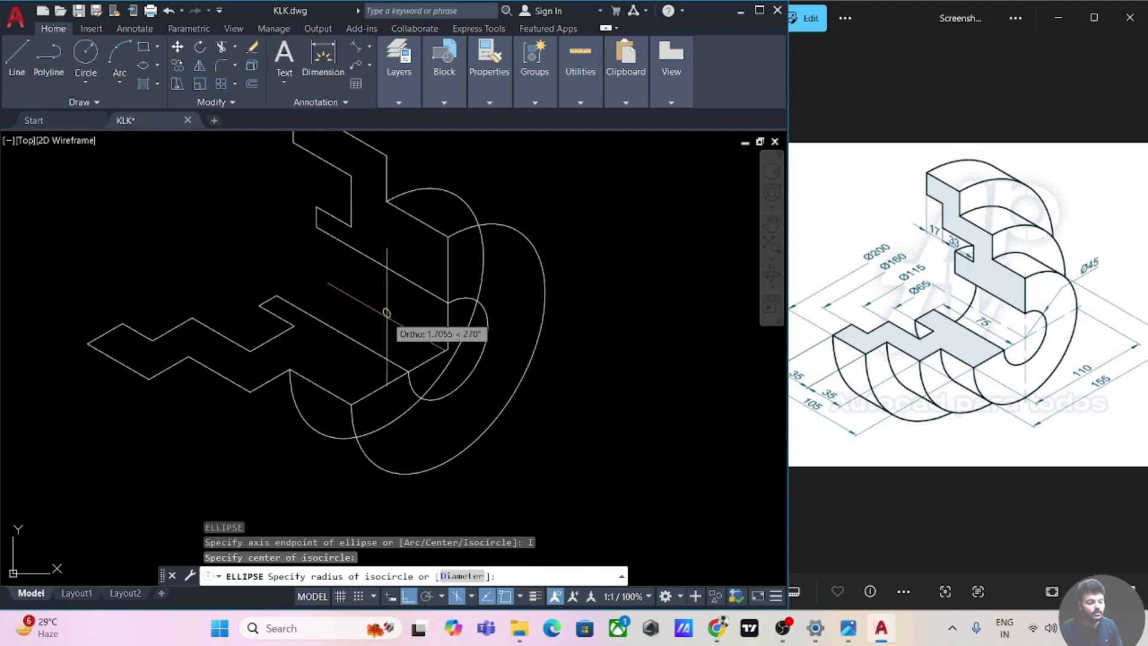
{"action": "key", "text": "F5"}
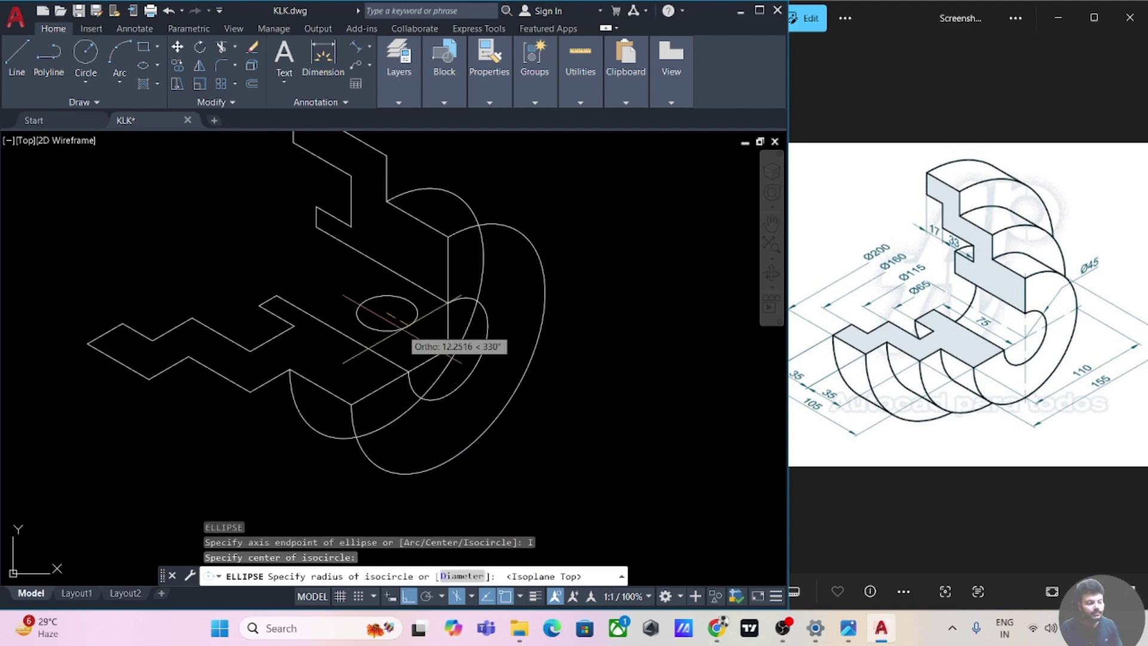
{"action": "key", "text": "F5"}
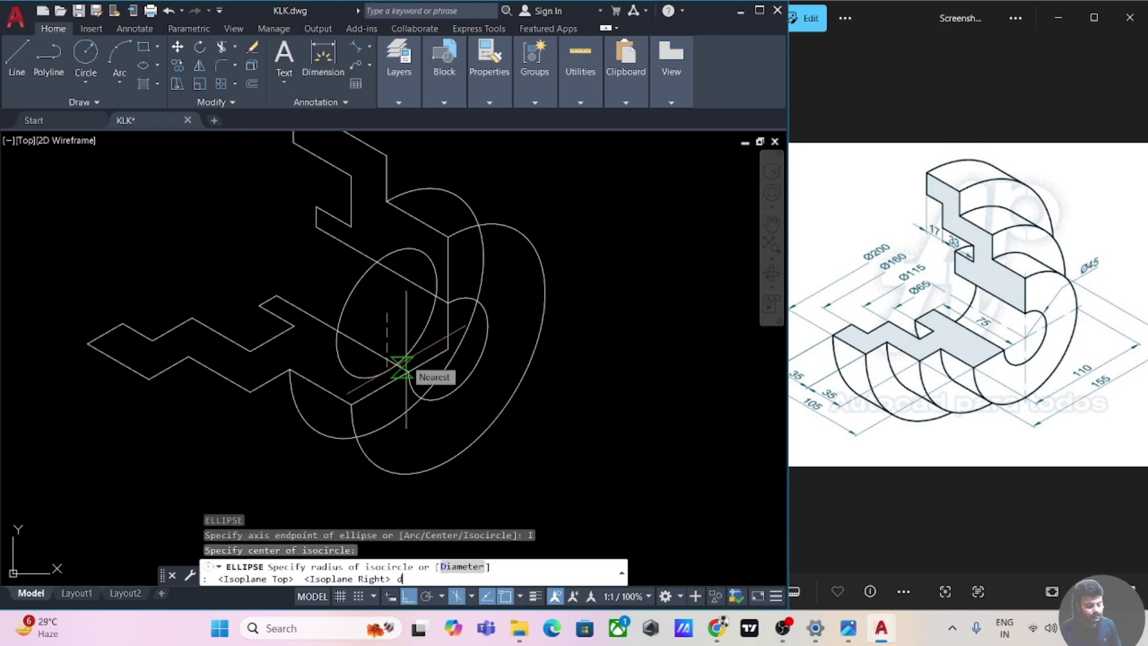
{"action": "key", "text": "Return"}
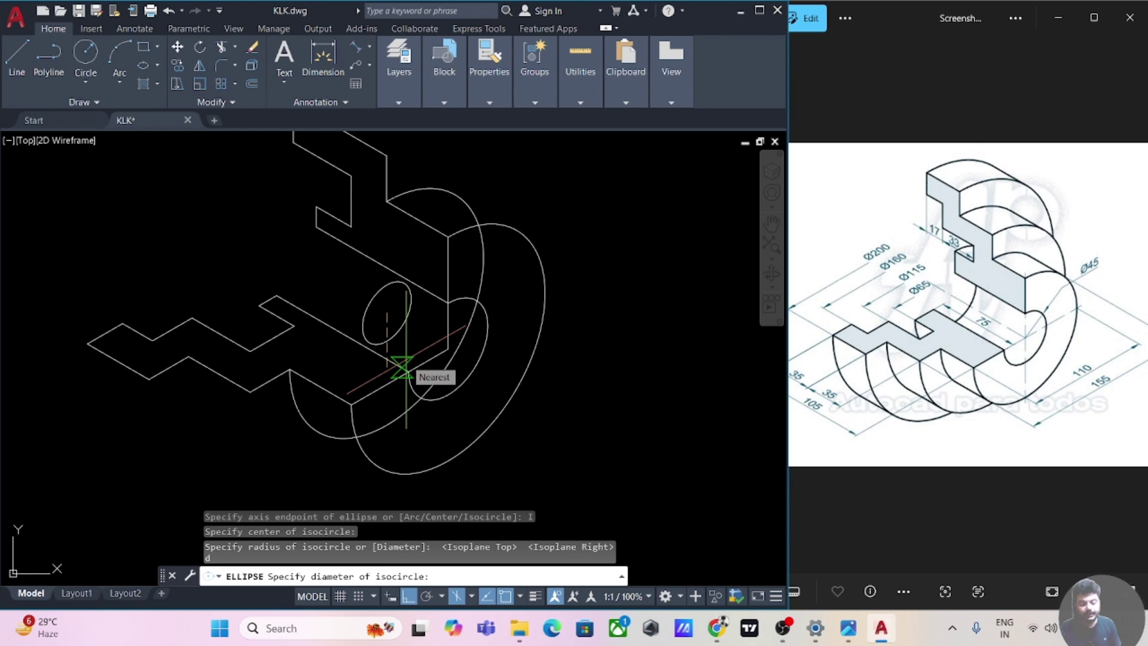
{"action": "key", "text": "Return"}
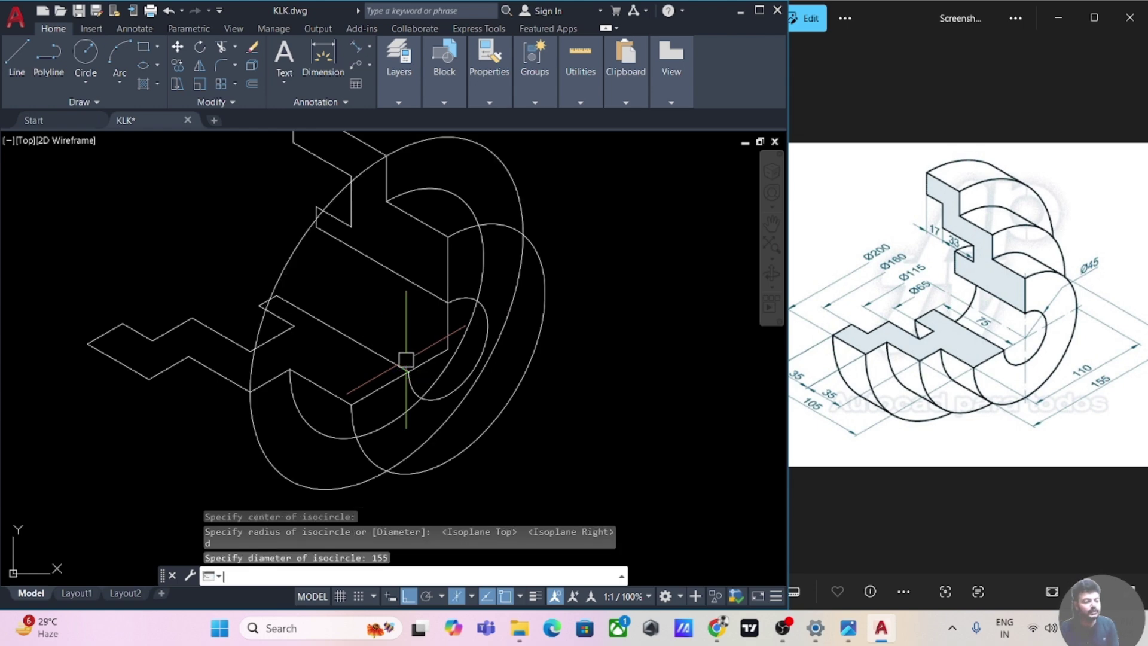
Trim away the diameter 155 isocircle's part between the upright and horizontal profiles, including its pieces crossing the section faces
{"action": "middle_click_drag", "start_coordinate": [235, 453], "coordinate": [223, 467]}
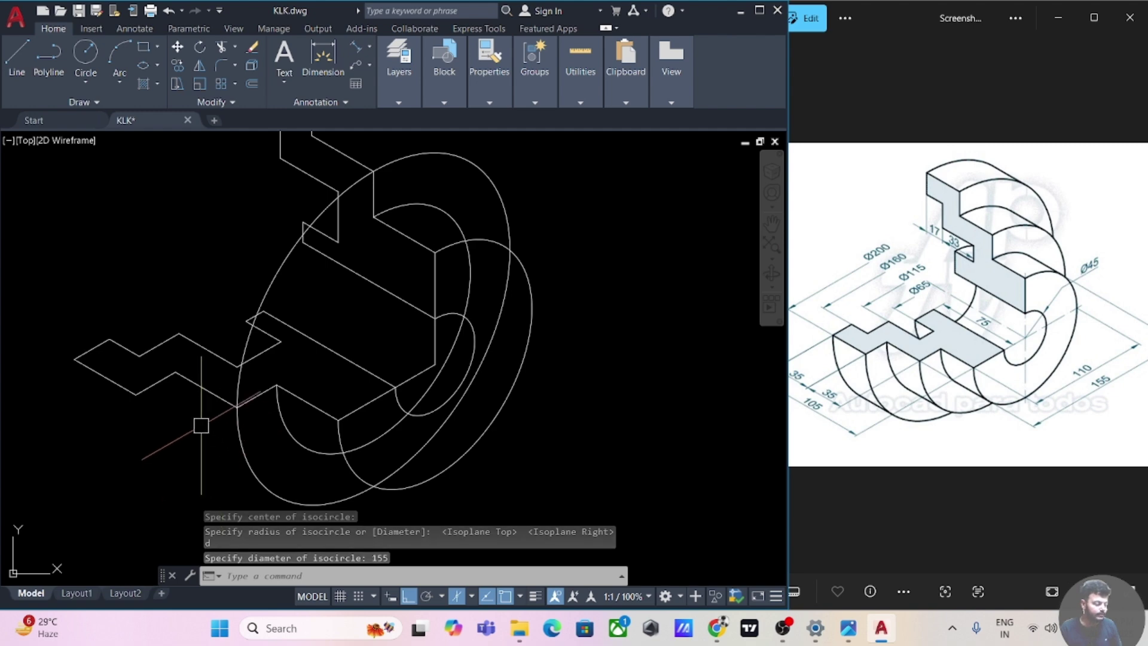
{"action": "type", "text": "tr"}
{"action": "key", "text": "Return"}
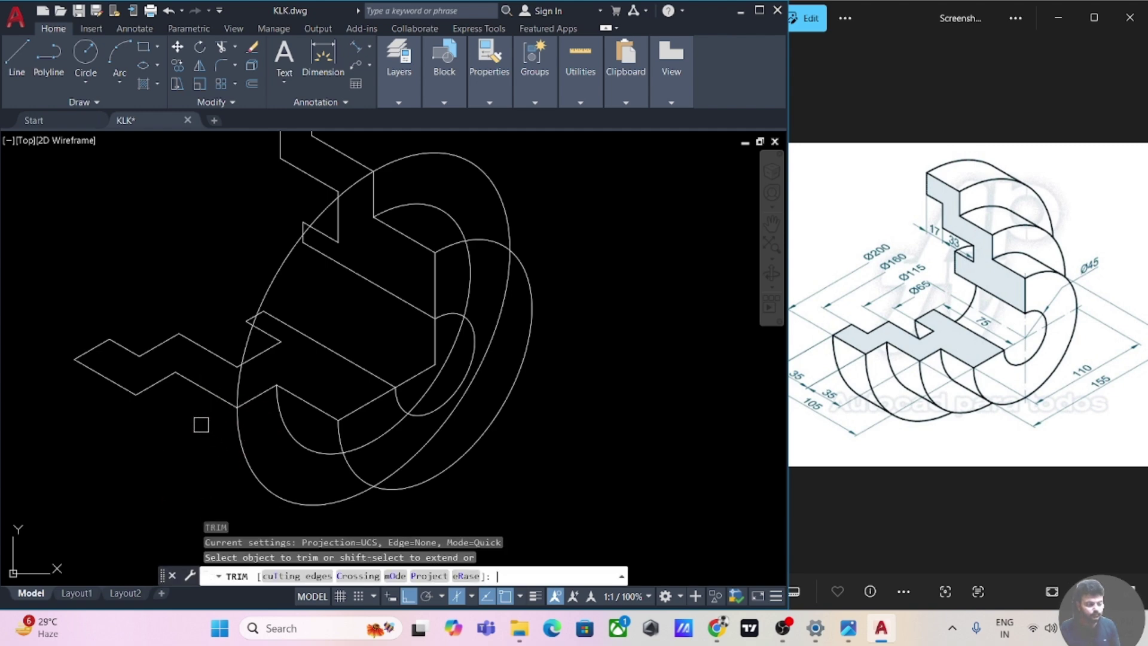
{"action": "left_click", "coordinate": [254, 292]}
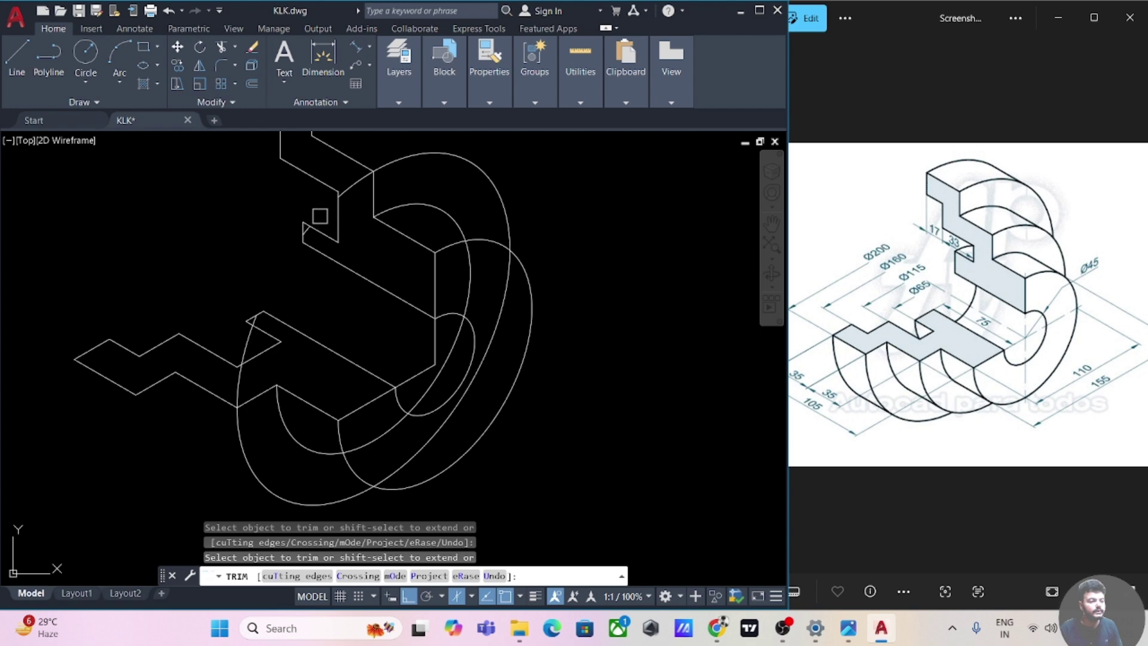
{"action": "scroll", "coordinate": [300, 274], "scroll_direction": "up", "scroll_amount": 5}
{"action": "mouse_move", "coordinate": [307, 249]}
{"action": "middle_mouse_down"}
{"action": "mouse_move", "coordinate": [315, 340]}
{"action": "mouse_move", "coordinate": [303, 246]}
{"action": "middle_mouse_up"}
{"action": "scroll", "coordinate": [293, 311], "scroll_direction": "down", "scroll_amount": 2}
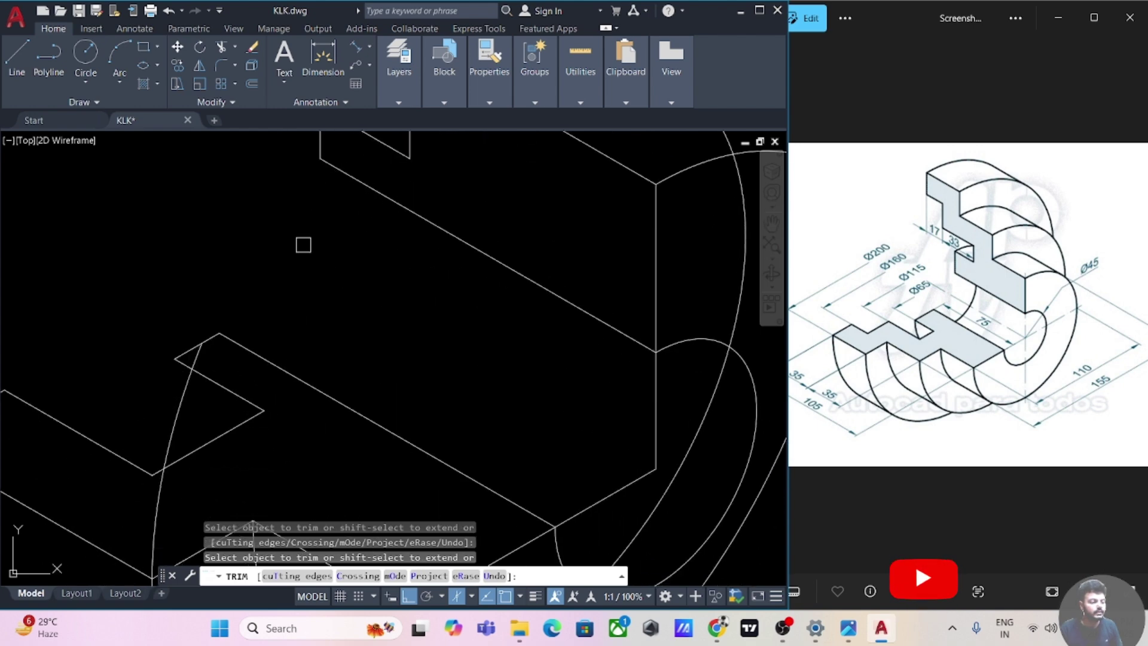
{"action": "middle_click_drag", "start_coordinate": [262, 333], "coordinate": [326, 259]}
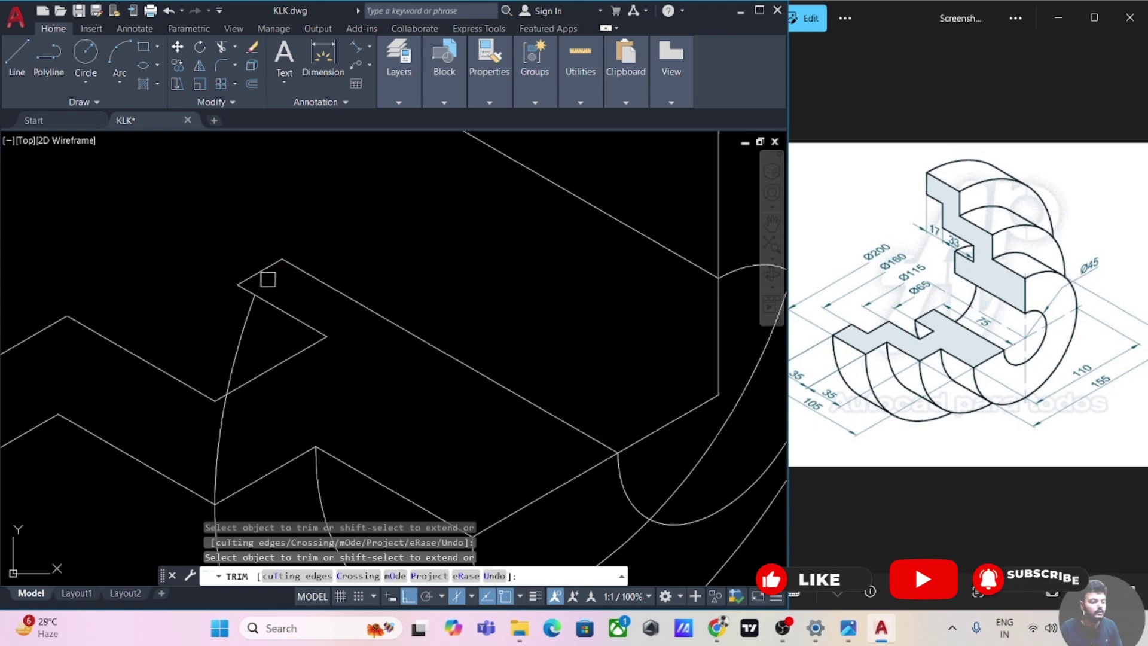
{"action": "left_click", "coordinate": [238, 342]}
{"action": "scroll", "coordinate": [239, 343], "scroll_direction": "down", "scroll_amount": 3}
{"action": "mouse_move", "coordinate": [236, 326]}
{"action": "middle_mouse_down"}
{"action": "mouse_move", "coordinate": [275, 259]}
{"action": "mouse_move", "coordinate": [303, 239]}
{"action": "middle_mouse_up"}
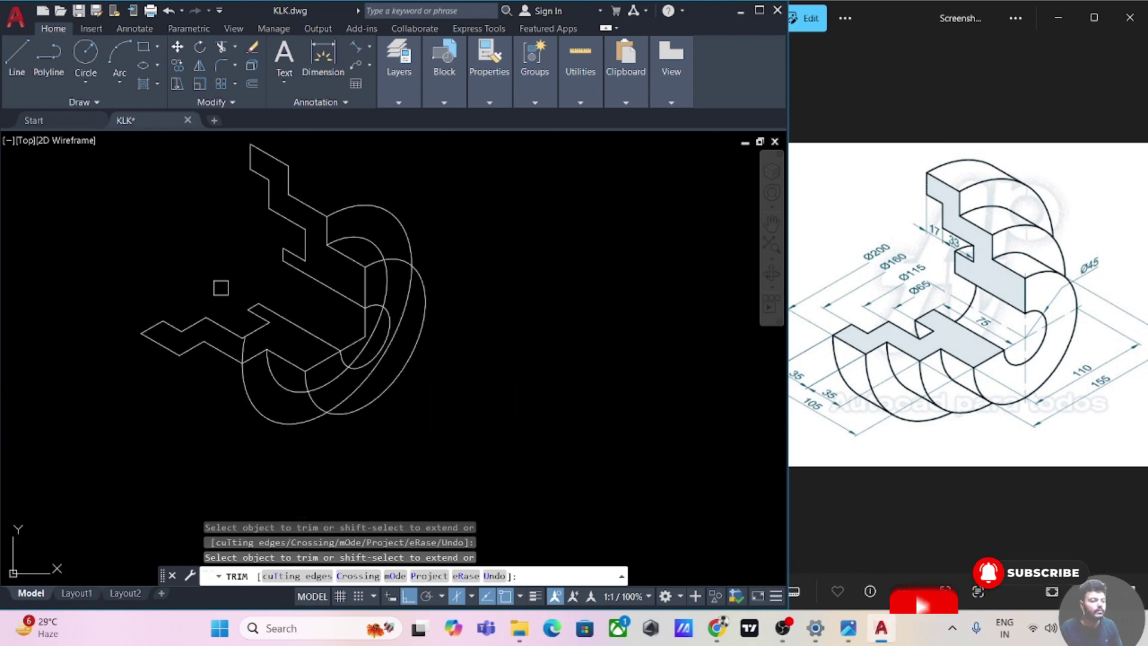
{"action": "mouse_move", "coordinate": [221, 288]}
{"action": "middle_mouse_down"}
{"action": "mouse_move", "coordinate": [224, 323]}
{"action": "mouse_move", "coordinate": [214, 276]}
{"action": "middle_mouse_up"}
{"action": "key", "text": "Escape"}
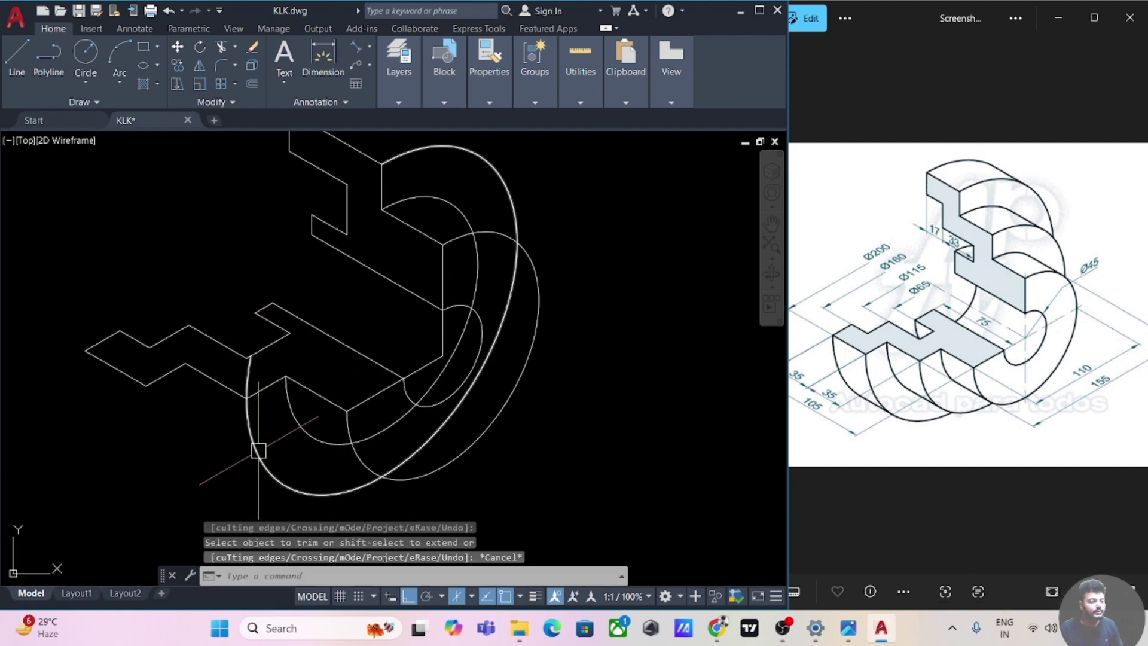
Copy the diameter 155 arc from its corner on the horizontal profile's front edge to the adjacent outer step corner
{"action": "type", "text": "co"}
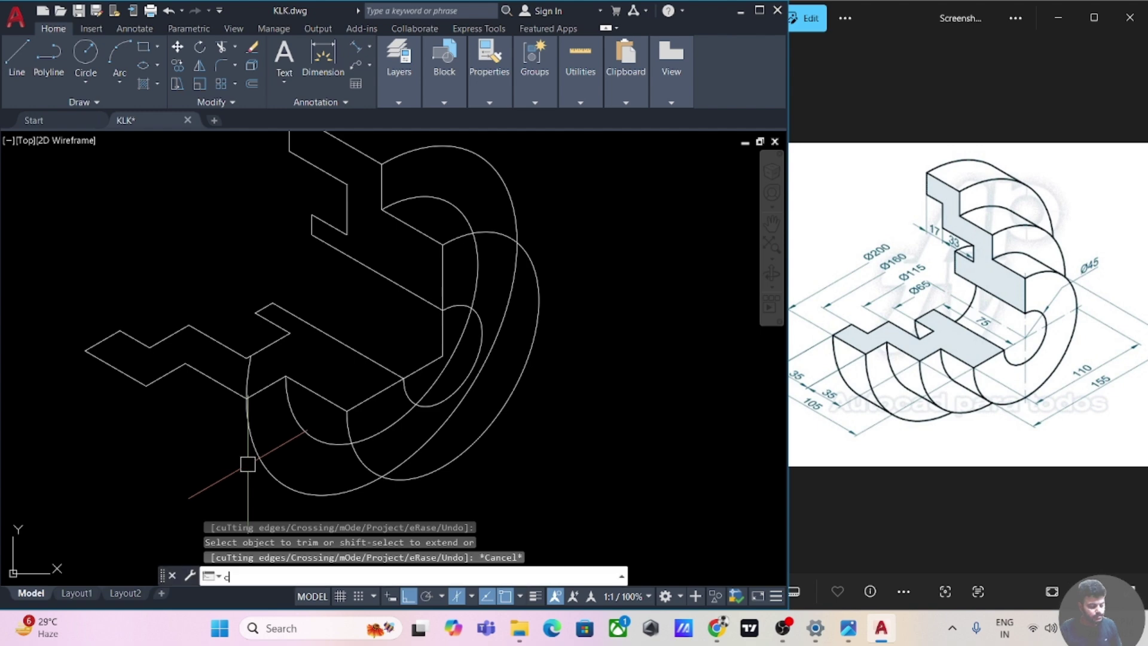
{"action": "key", "text": "Return"}
{"action": "left_click", "coordinate": [255, 446]}
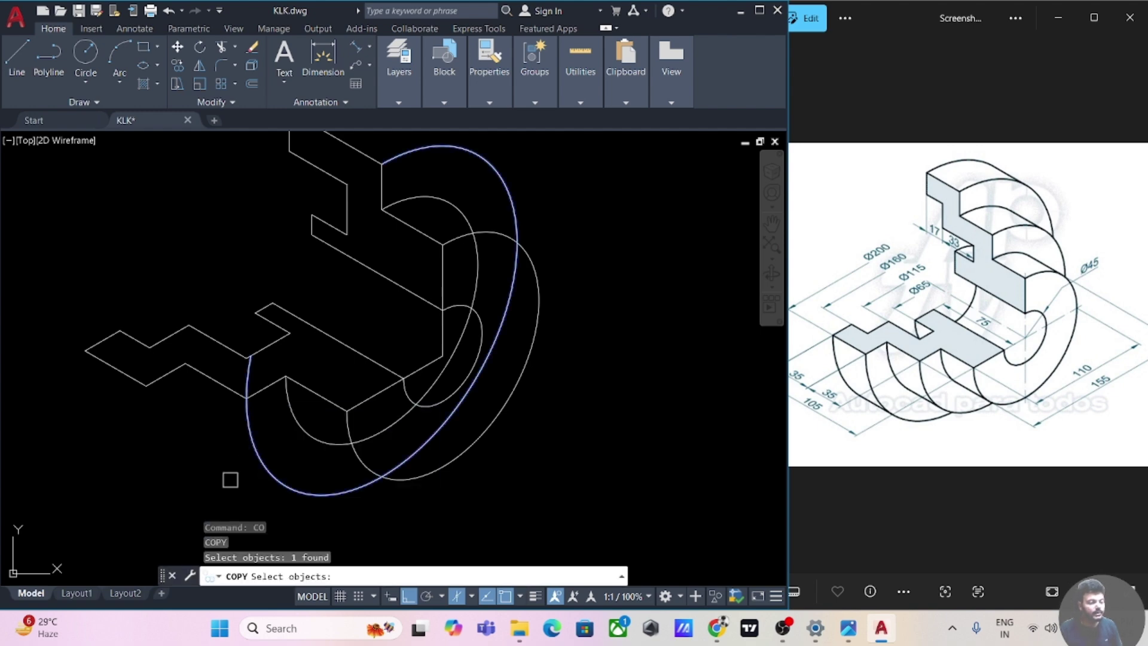
{"action": "key", "text": "Return"}
{"action": "left_click", "coordinate": [244, 390]}
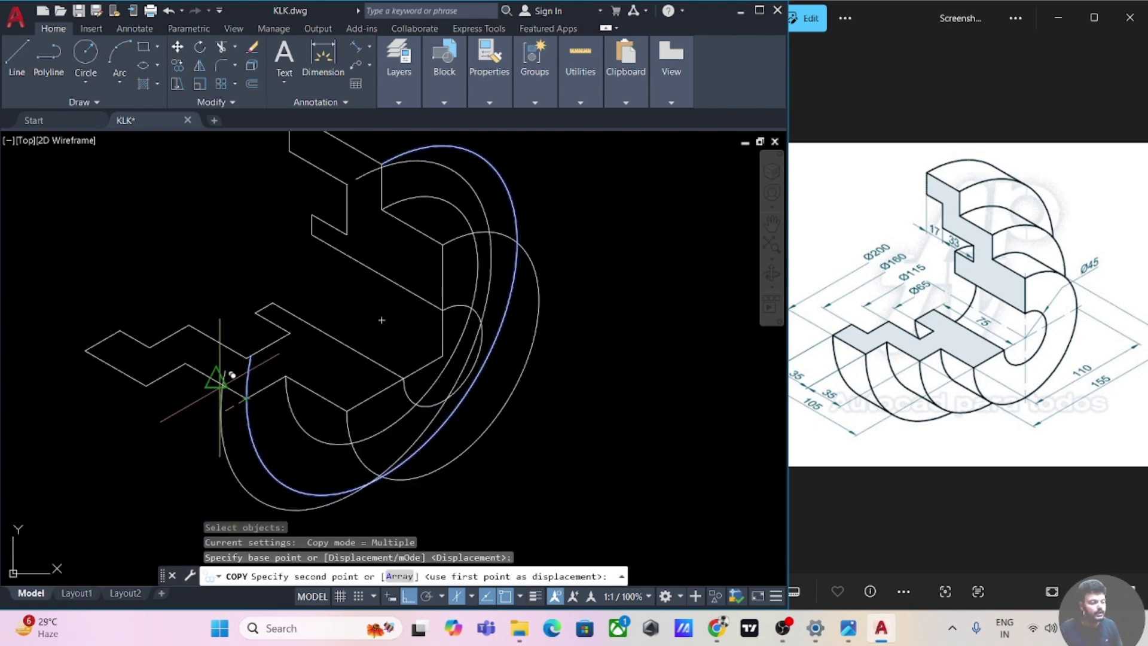
{"action": "left_click", "coordinate": [185, 364]}
{"action": "scroll", "coordinate": [141, 451], "scroll_direction": "down", "scroll_amount": 3}
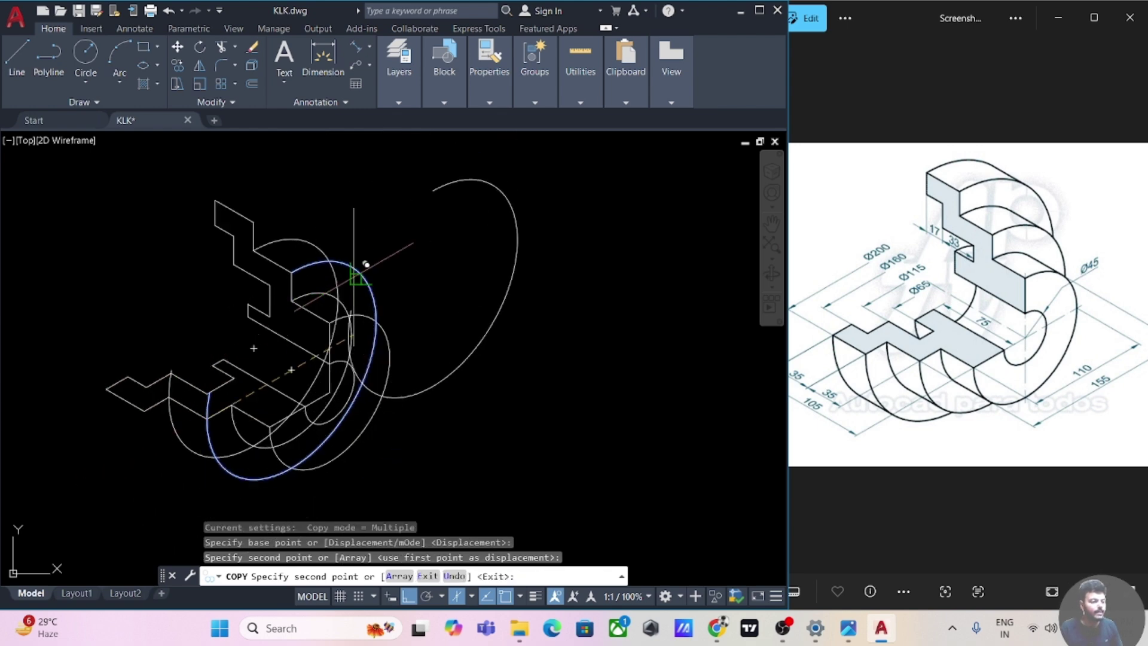
{"action": "key", "text": "Escape"}
Trim the upper-left ends of both diameter 155 arcs where they cross the horizontal section face
{"action": "middle_click_drag", "start_coordinate": [379, 257], "coordinate": [497, 262]}
{"action": "scroll", "coordinate": [497, 261], "scroll_direction": "up", "scroll_amount": 3}
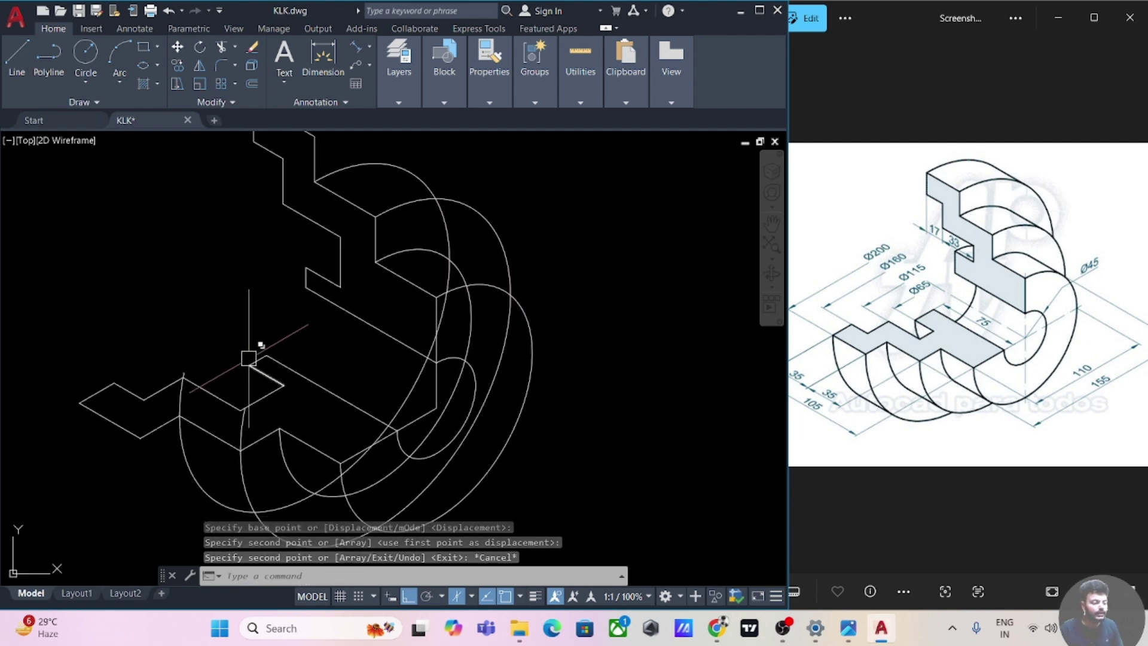
{"action": "scroll", "coordinate": [205, 351], "scroll_direction": "up", "scroll_amount": 3}
{"action": "type", "text": "tr"}
{"action": "key", "text": "Return"}
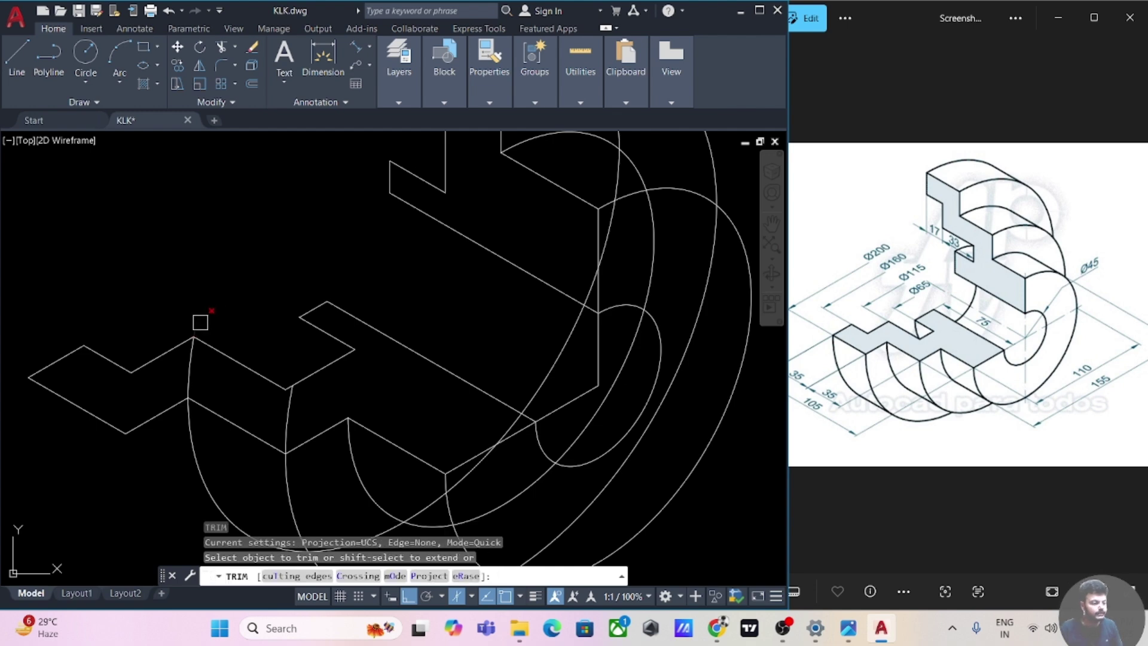
{"action": "left_click", "coordinate": [192, 355]}
{"action": "scroll", "coordinate": [364, 409], "scroll_direction": "down", "scroll_amount": 3}
{"action": "scroll", "coordinate": [323, 341], "scroll_direction": "down", "scroll_amount": 1}
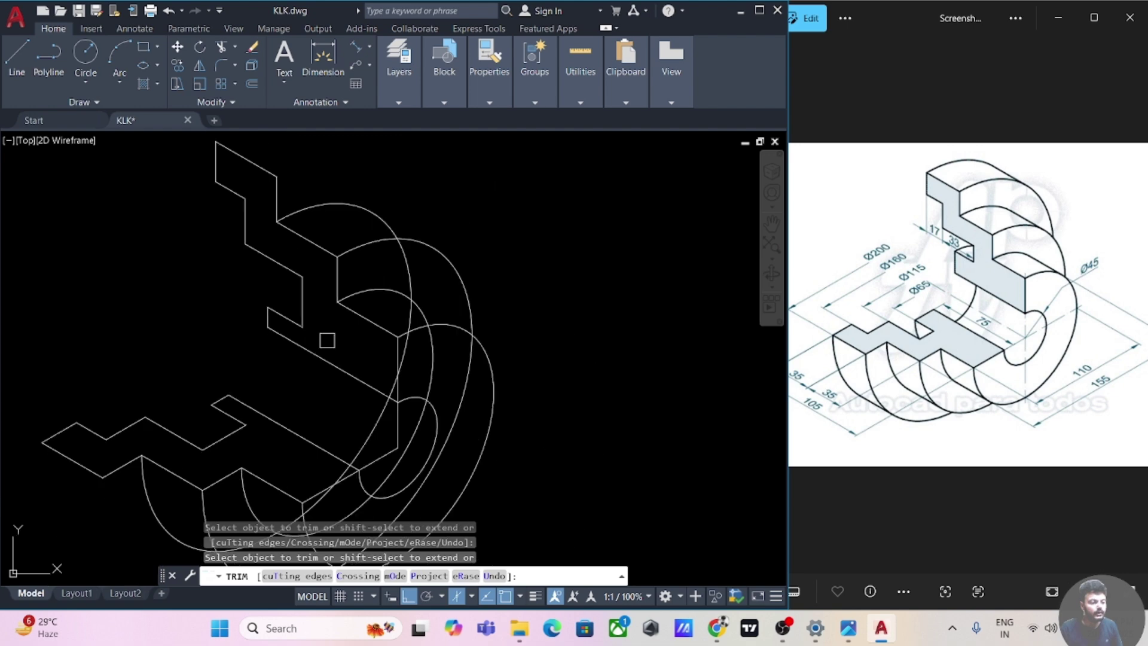
Trim the hidden portions of the rear arcs that run behind the front ring face and across the horizontal profile
{"action": "middle_click_drag", "start_coordinate": [328, 342], "coordinate": [287, 403]}
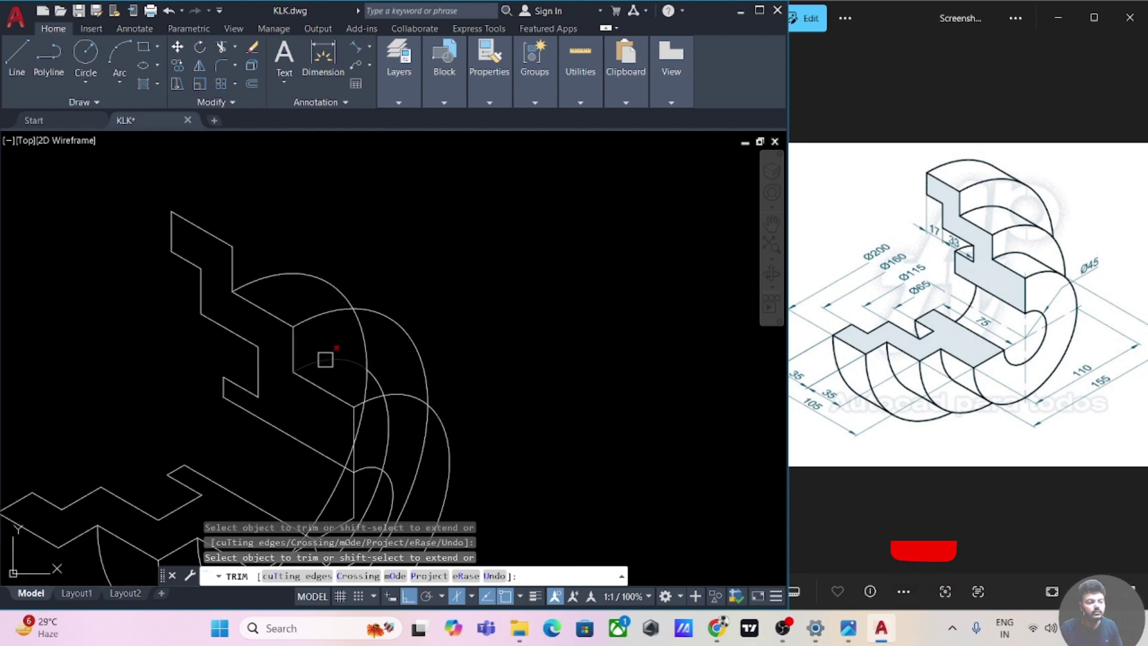
{"action": "middle_click_drag", "start_coordinate": [326, 359], "coordinate": [338, 294]}
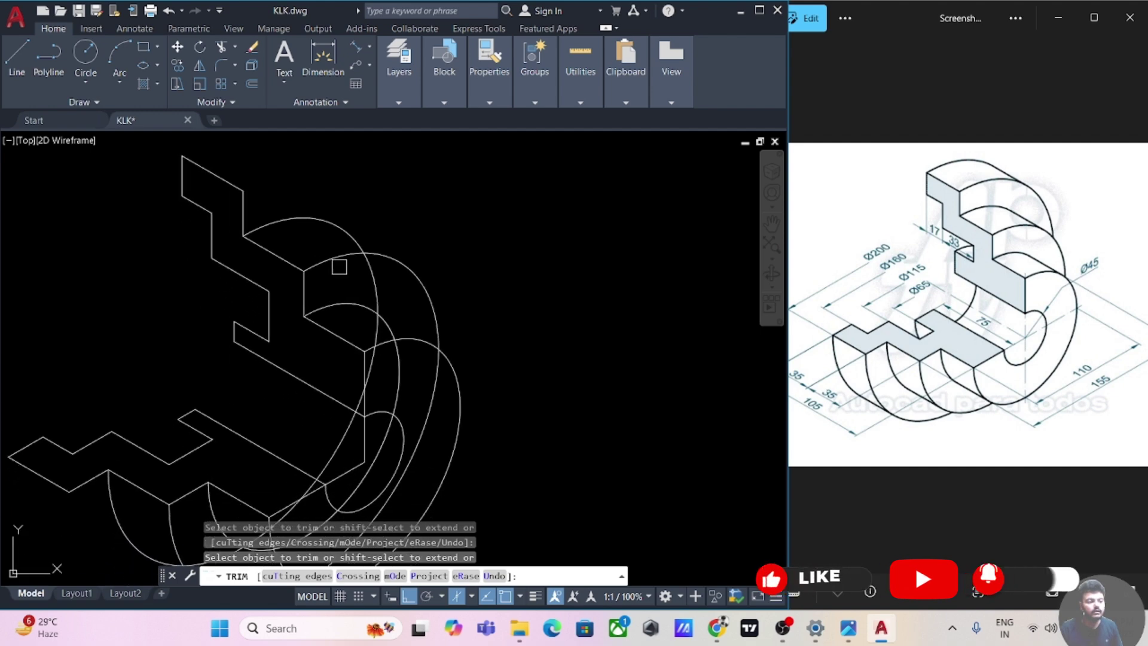
{"action": "middle_click_drag", "start_coordinate": [395, 301], "coordinate": [420, 275]}
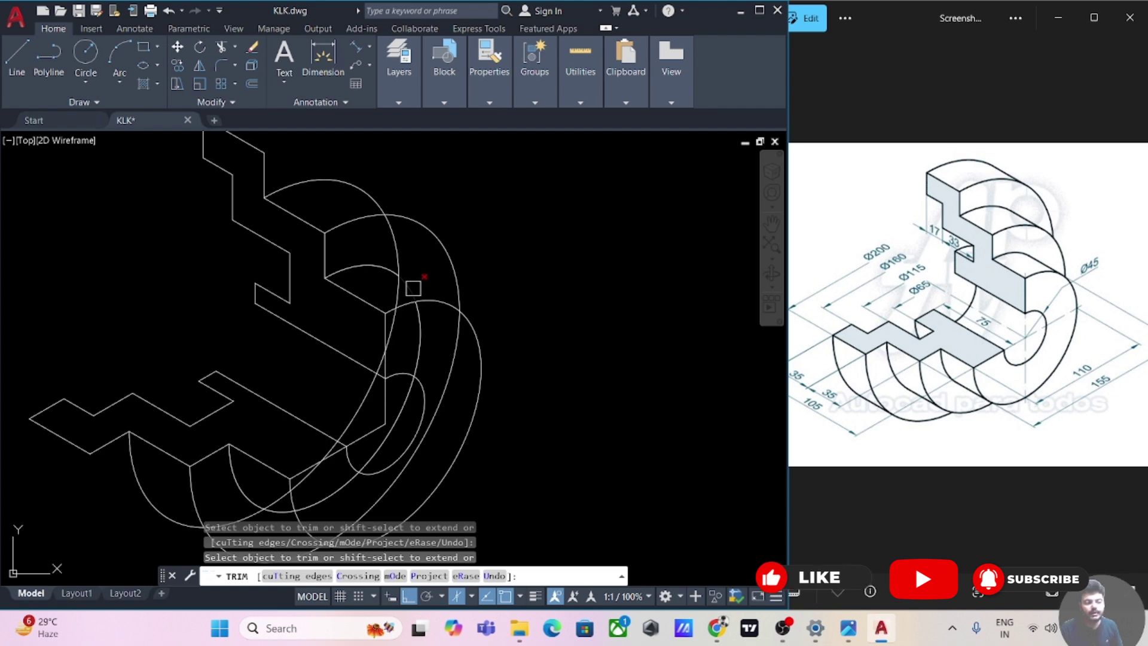
{"action": "middle_click_drag", "start_coordinate": [524, 296], "coordinate": [543, 223]}
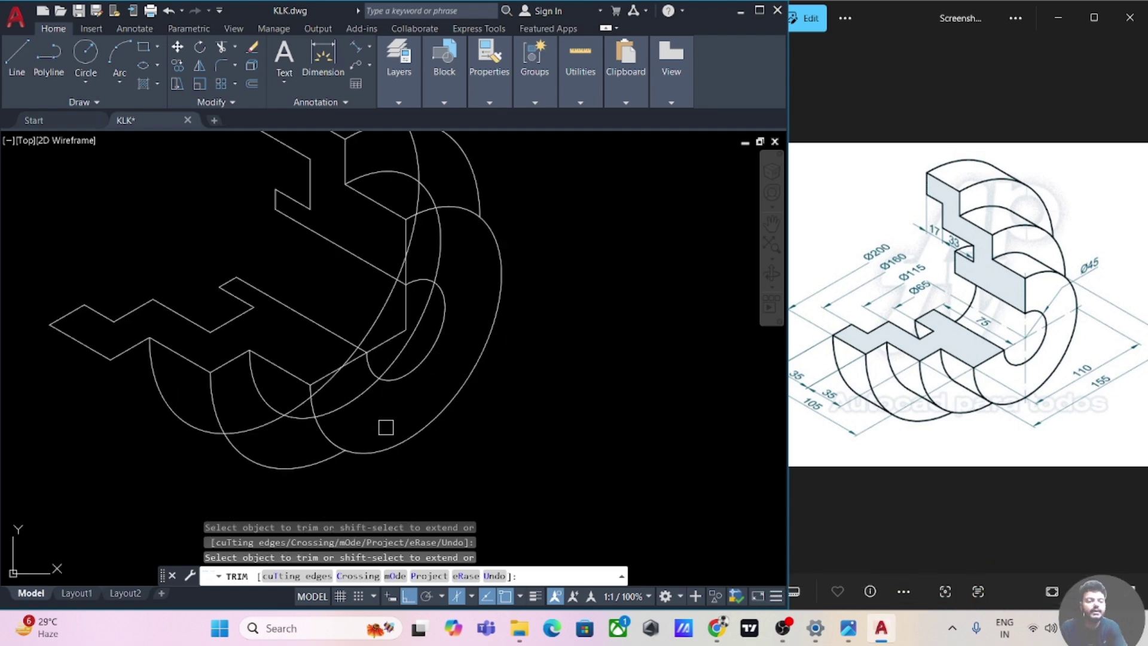
{"action": "middle_click_drag", "start_coordinate": [386, 427], "coordinate": [360, 442]}
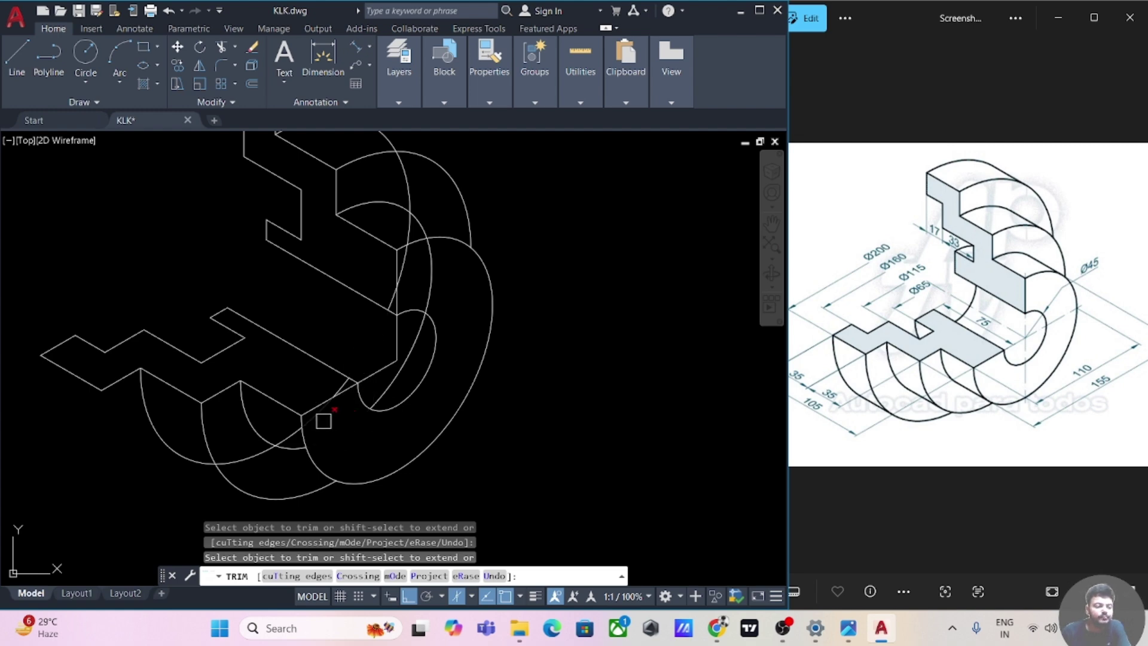
{"action": "scroll", "coordinate": [309, 392], "scroll_direction": "up", "scroll_amount": 2}
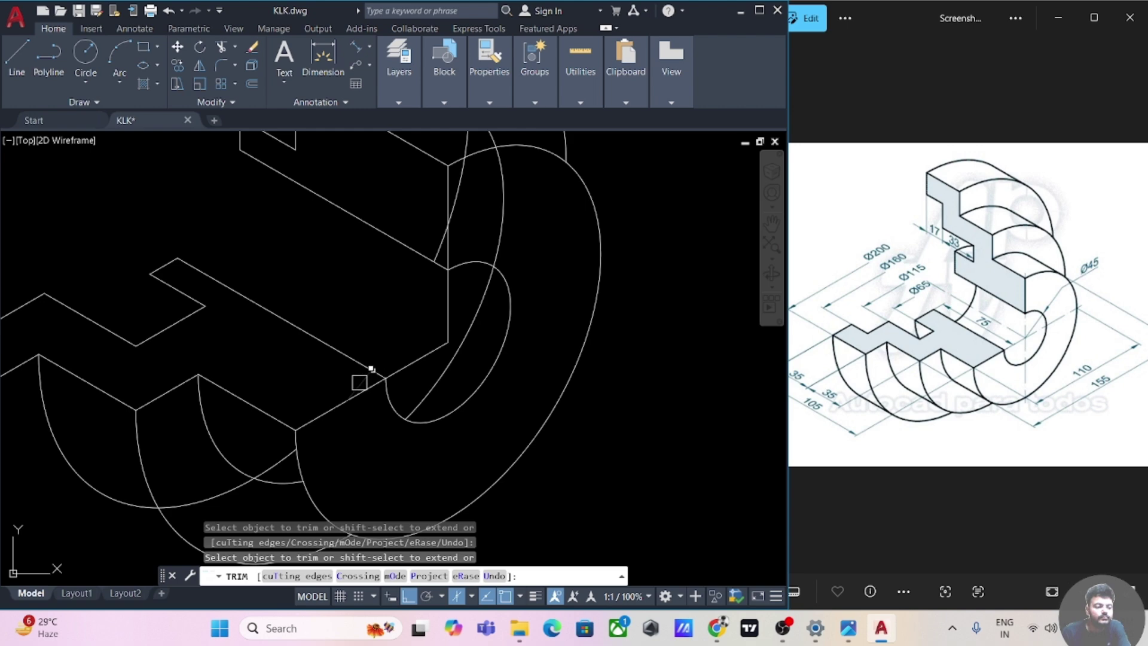
{"action": "left_click", "coordinate": [359, 382]}
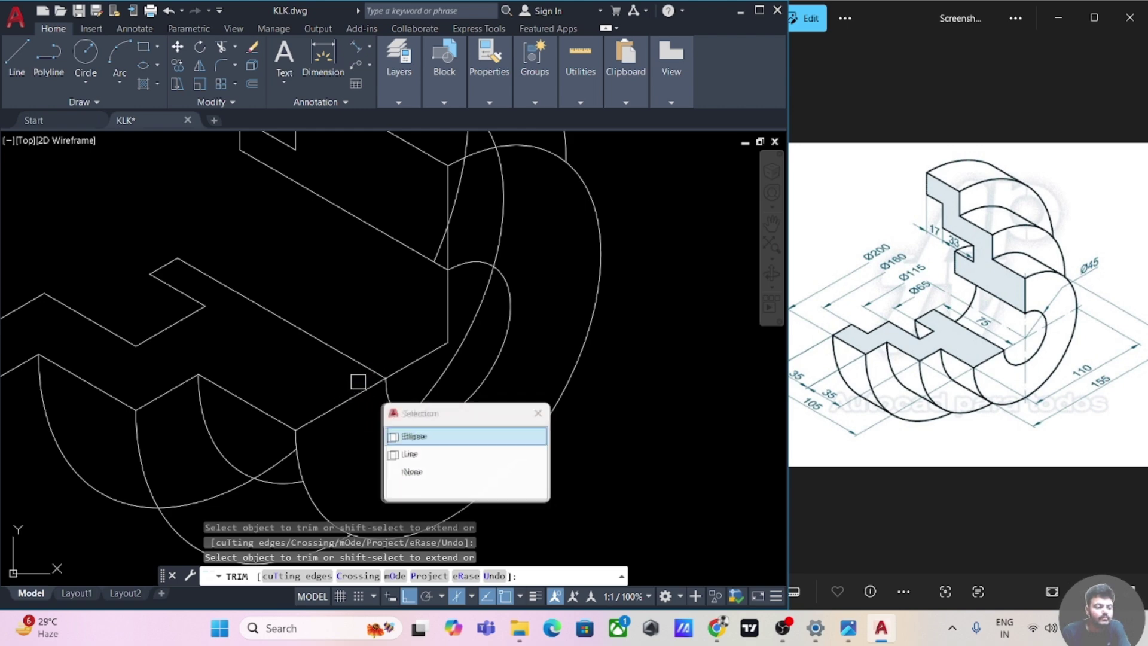
{"action": "left_click", "coordinate": [360, 382]}
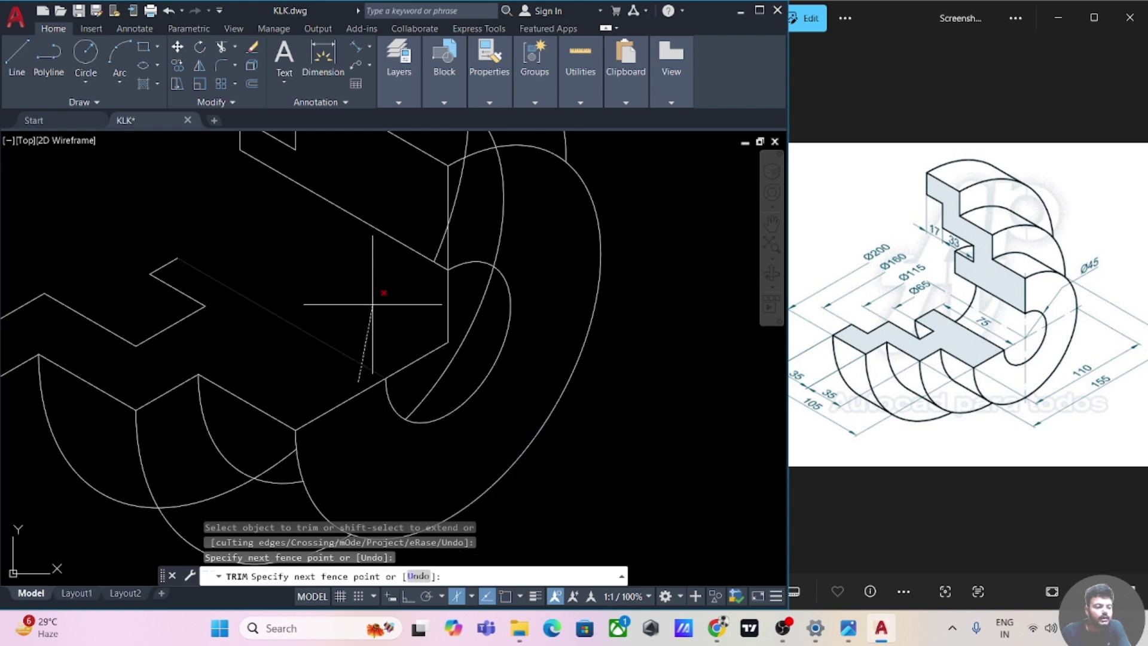
{"action": "scroll", "coordinate": [371, 303], "scroll_direction": "down", "scroll_amount": 2}
{"action": "left_click", "coordinate": [187, 412]}
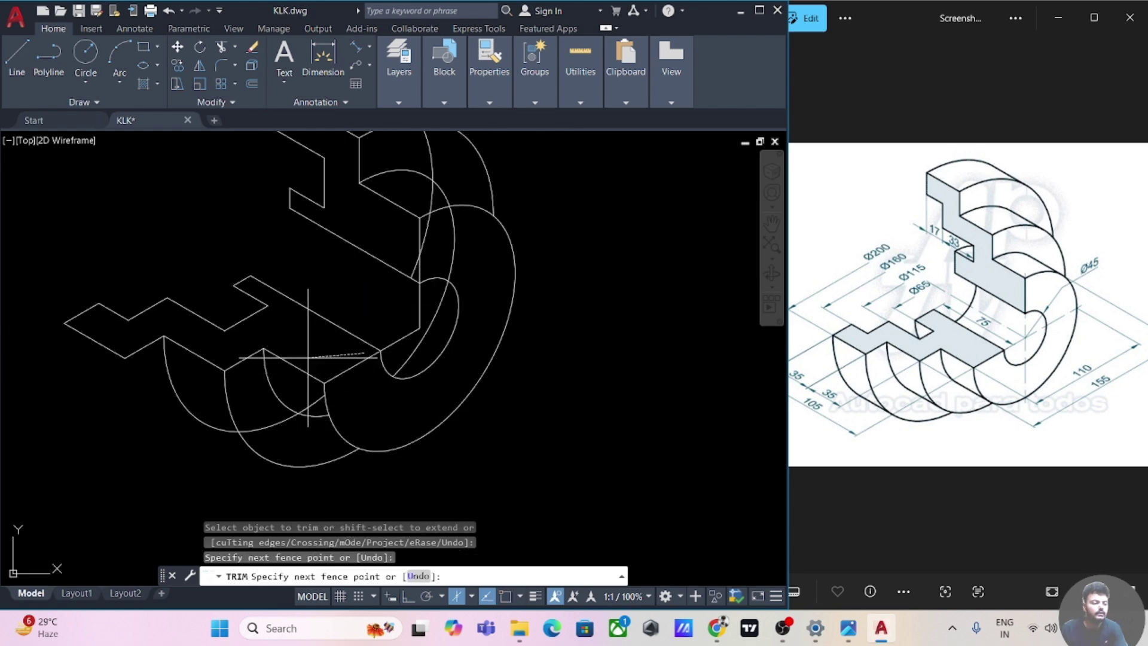
{"action": "key", "text": "Return"}
Trim the arc pieces behind the upright section and in the bore, the centre edges, and the overlaps on the upper steps
{"action": "scroll", "coordinate": [376, 418], "scroll_direction": "up", "scroll_amount": 3}
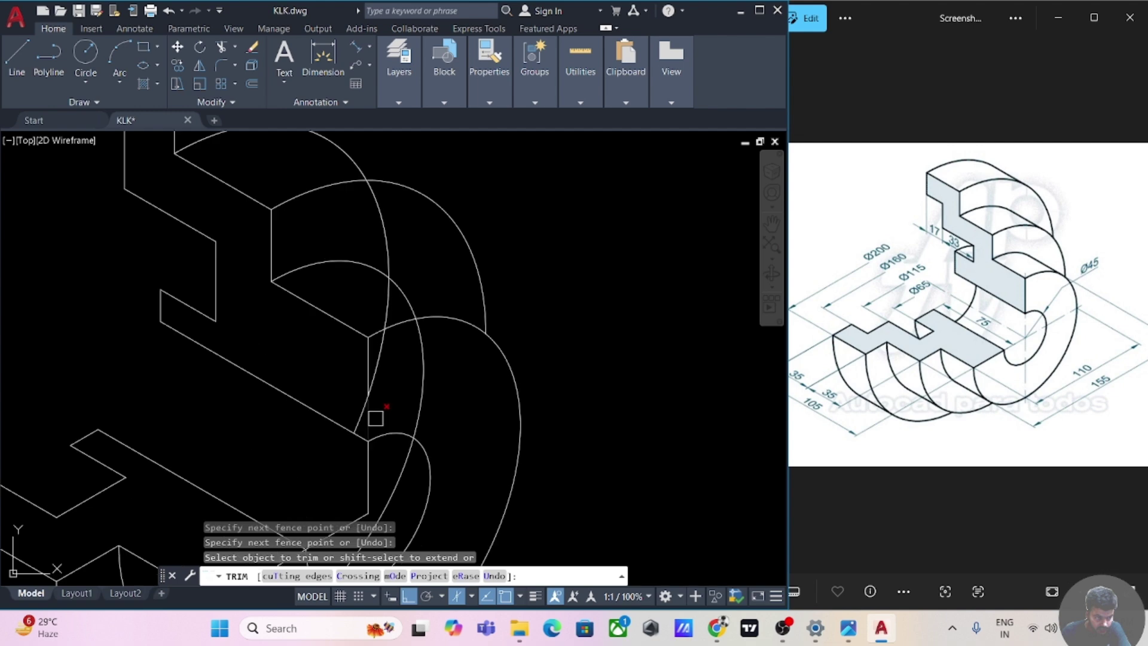
{"action": "left_click", "coordinate": [365, 407]}
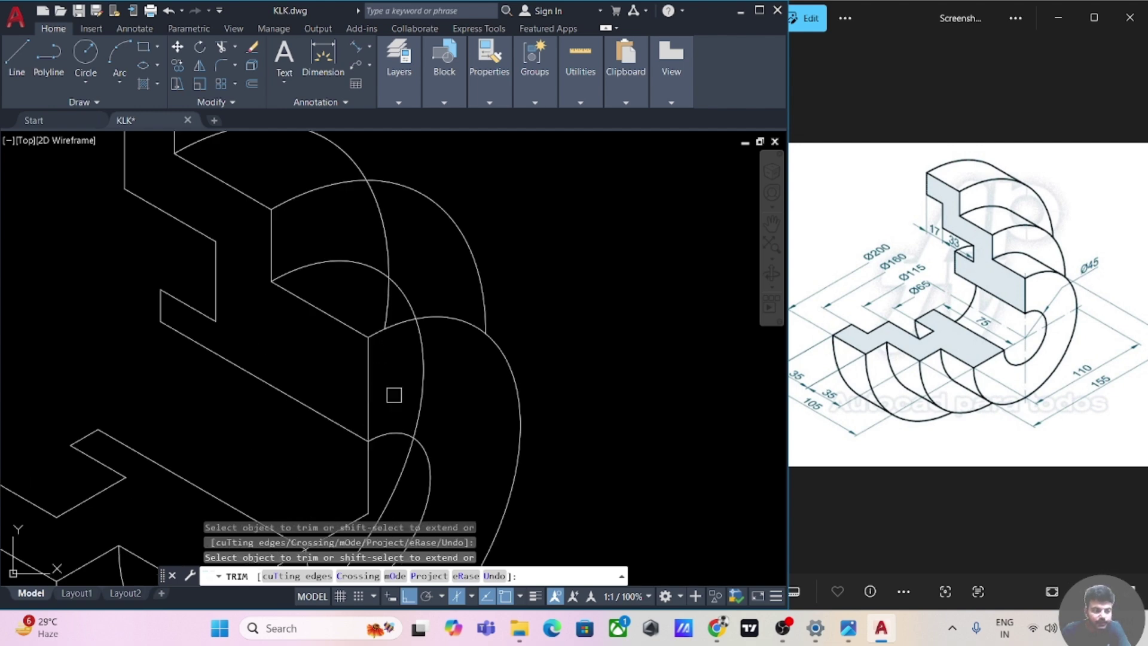
{"action": "middle_click_drag", "start_coordinate": [469, 419], "coordinate": [484, 321]}
{"action": "scroll", "coordinate": [485, 322], "scroll_direction": "down", "scroll_amount": 2}
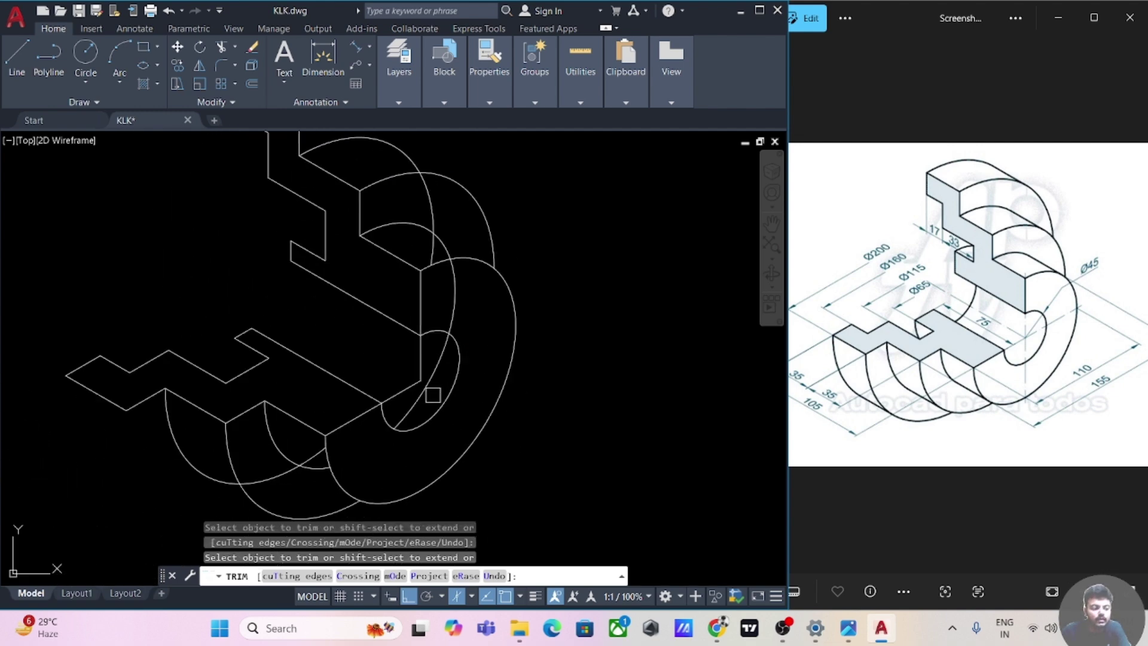
{"action": "middle_click_drag", "start_coordinate": [454, 304], "coordinate": [474, 385]}
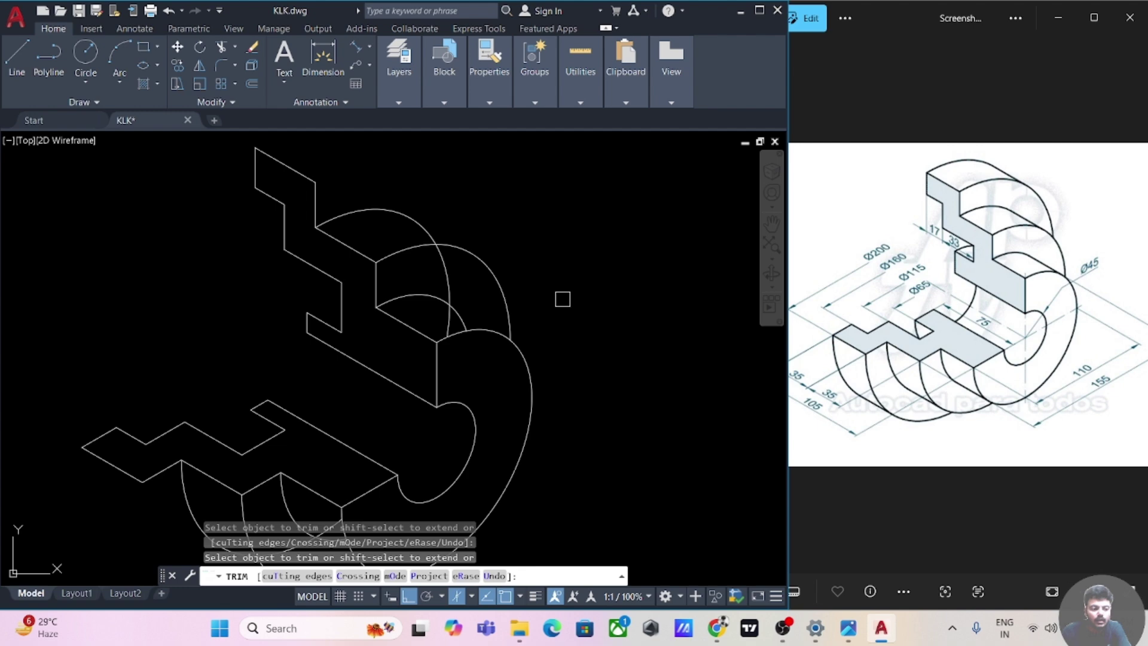
{"action": "middle_click_drag", "start_coordinate": [572, 313], "coordinate": [585, 337]}
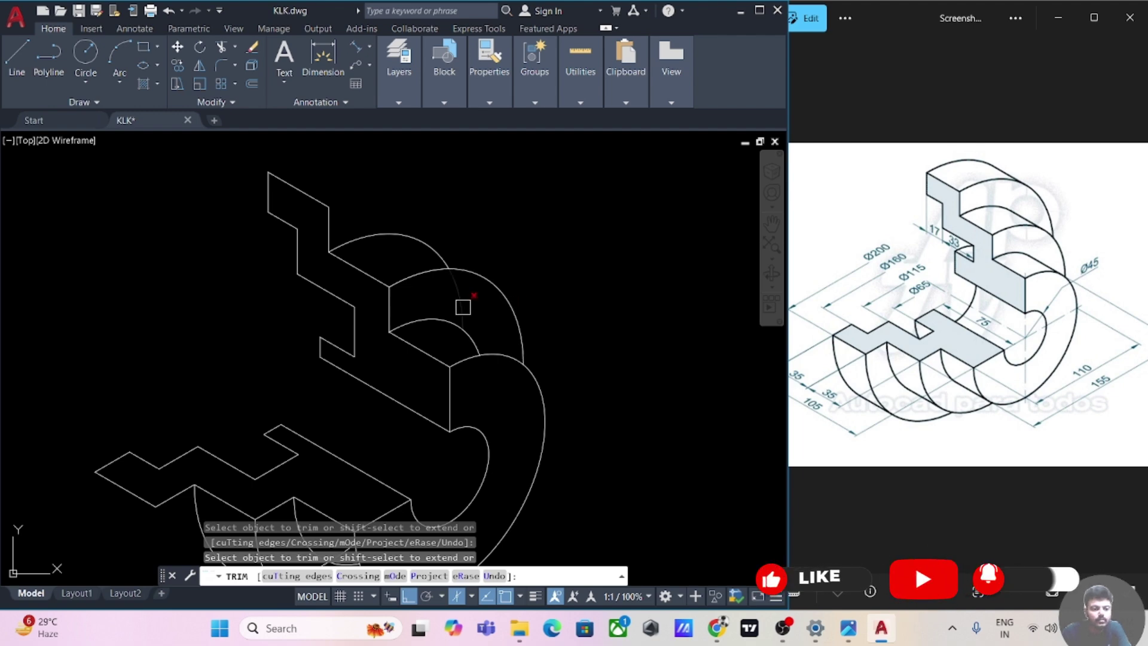
Trim the hidden ends of the lower arcs where they run behind the neighbouring steps and front ring face
{"action": "middle_click_drag", "start_coordinate": [587, 236], "coordinate": [623, 240]}
{"action": "scroll", "coordinate": [622, 279], "scroll_direction": "down", "scroll_amount": 2}
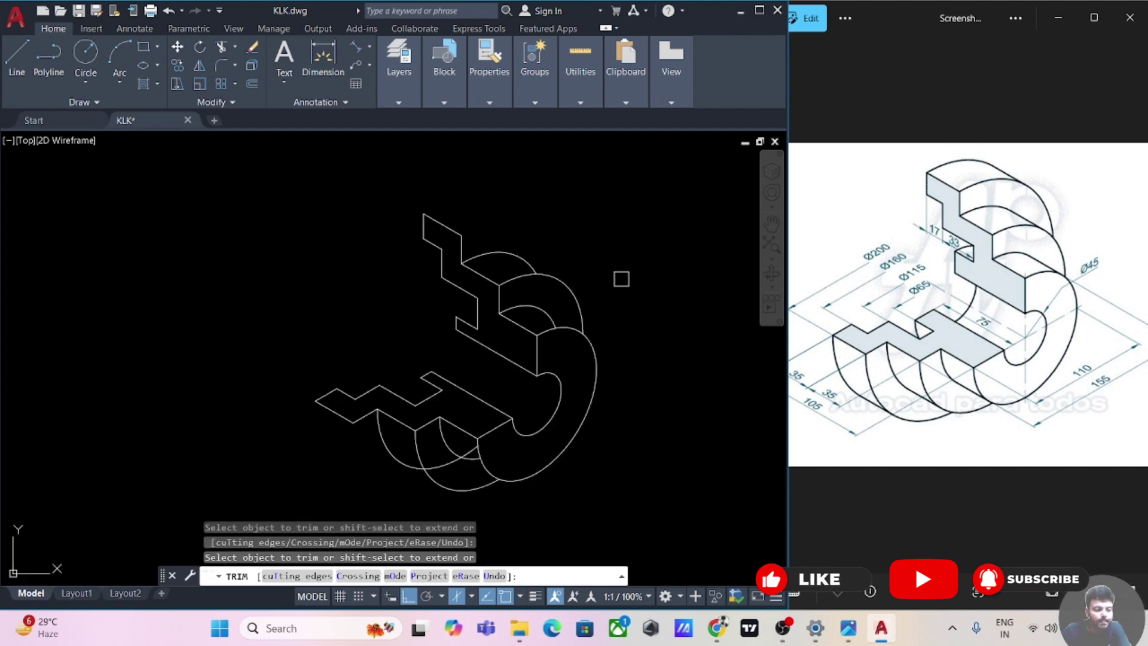
{"action": "scroll", "coordinate": [466, 458], "scroll_direction": "up", "scroll_amount": 4}
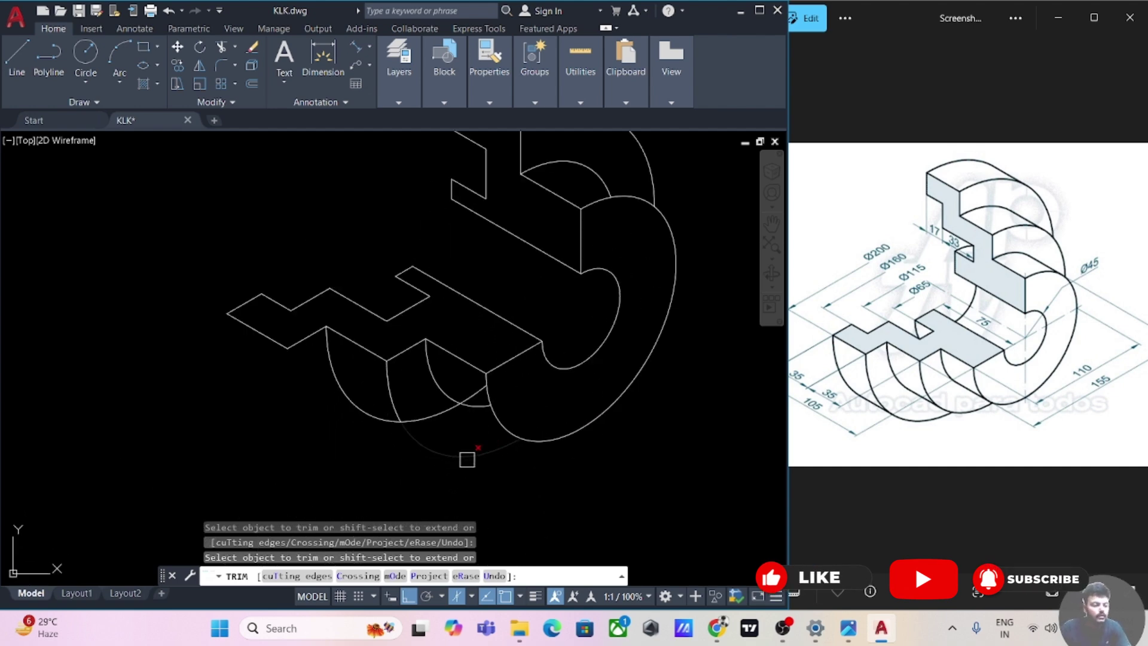
{"action": "scroll", "coordinate": [466, 451], "scroll_direction": "up", "scroll_amount": 2}
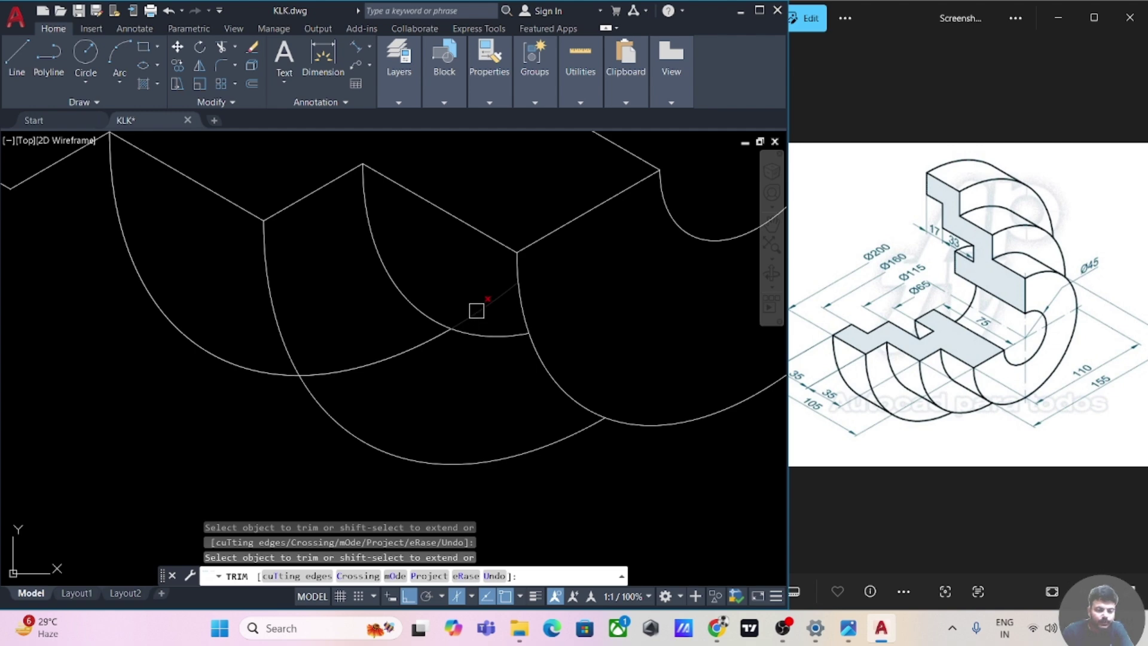
{"action": "scroll", "coordinate": [386, 357], "scroll_direction": "down", "scroll_amount": 4}
{"action": "middle_click_drag", "start_coordinate": [284, 408], "coordinate": [284, 452]}
{"action": "scroll", "coordinate": [284, 451], "scroll_direction": "down", "scroll_amount": 2}
{"action": "scroll", "coordinate": [283, 451], "scroll_direction": "up", "scroll_amount": 2}
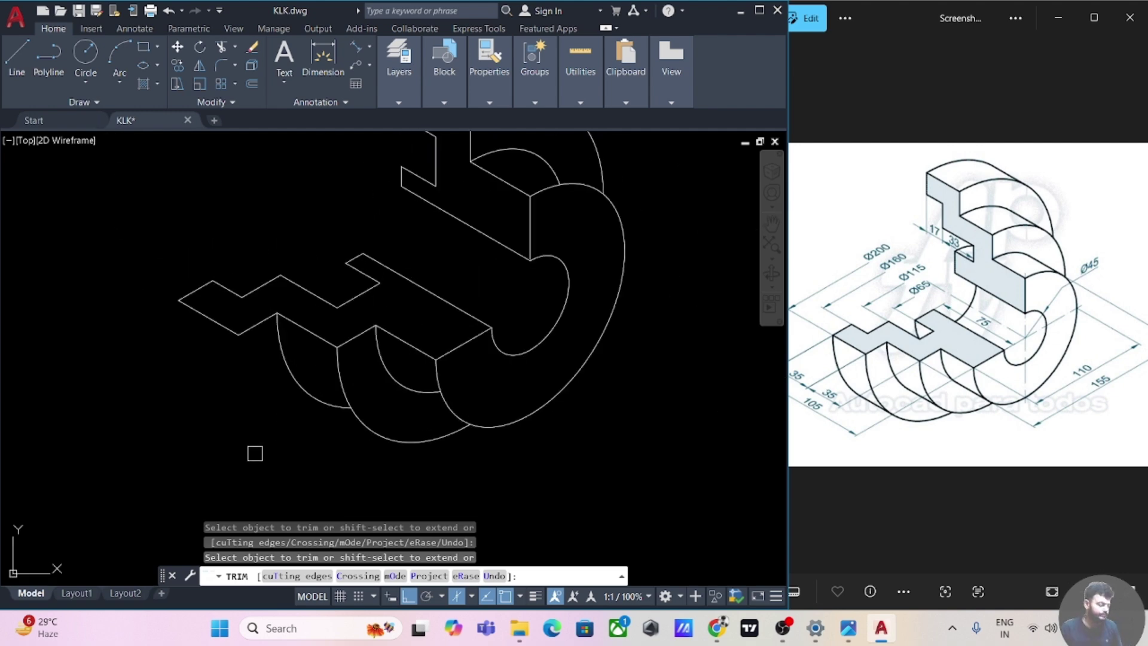
{"action": "key", "text": "Escape"}
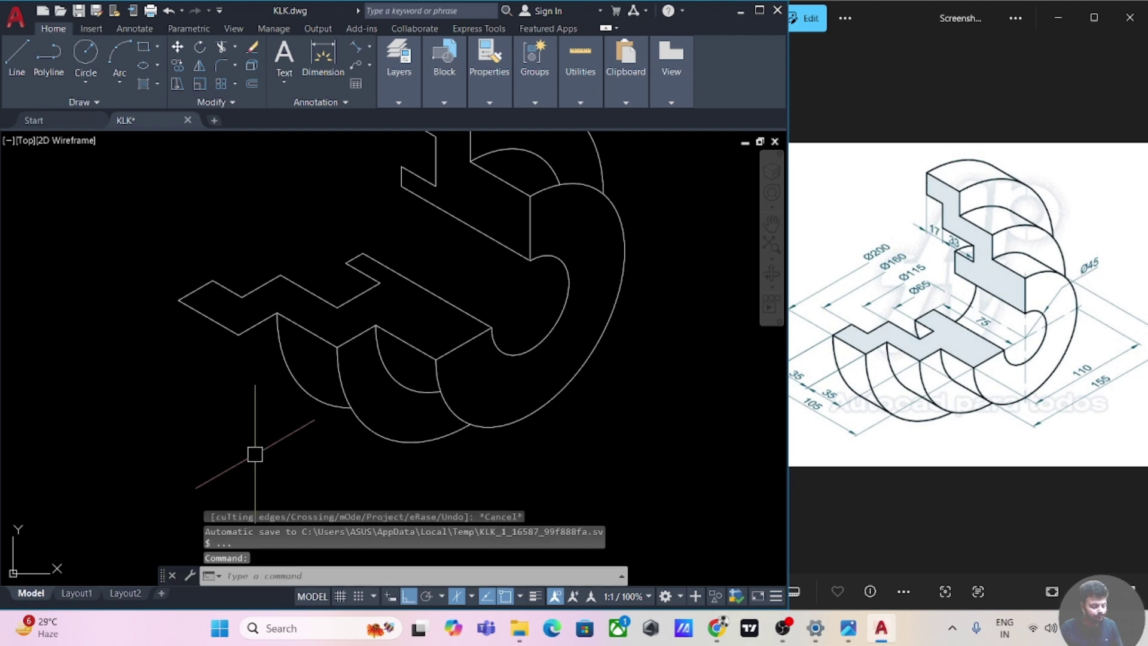
{"action": "type", "text": "el"}
{"action": "key", "text": "Return"}
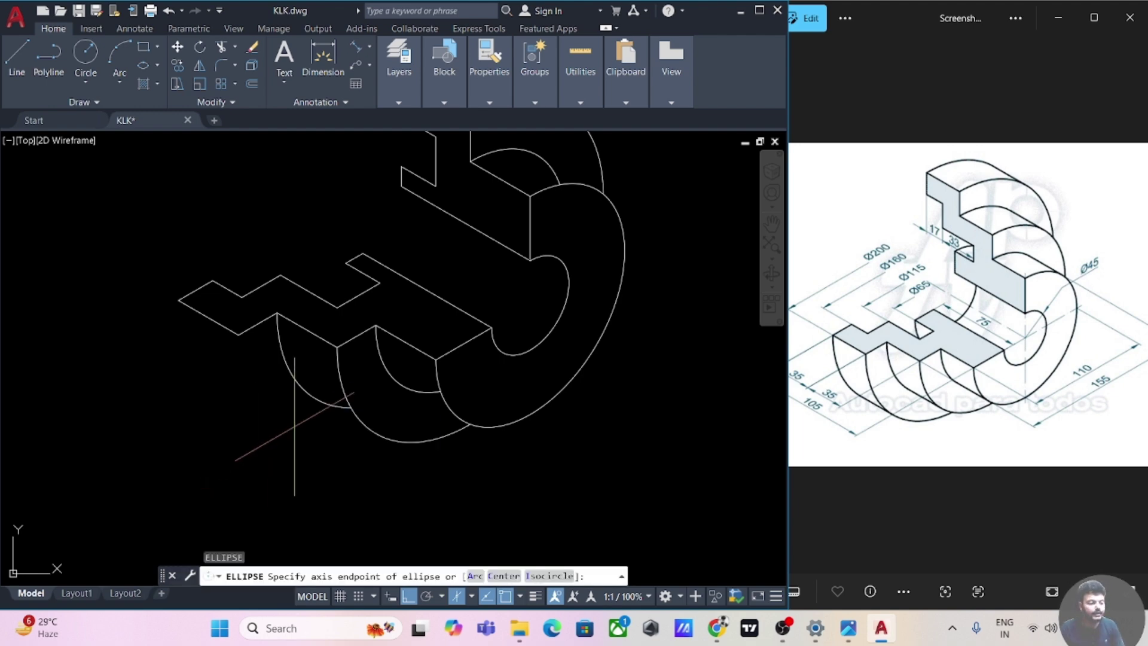
{"action": "left_click", "coordinate": [410, 235]}
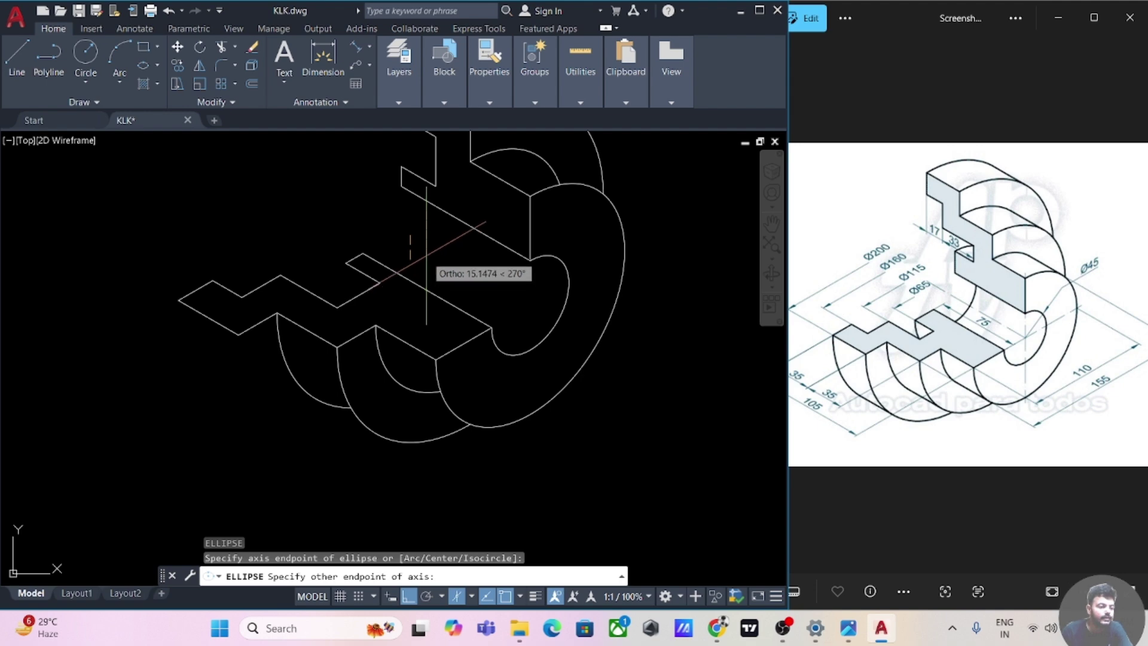
{"action": "key", "text": "Escape"}
Draw an isocircle of diameter 200 centred on the rearmost existing arc centre along the part's axis
{"action": "type", "text": "el"}
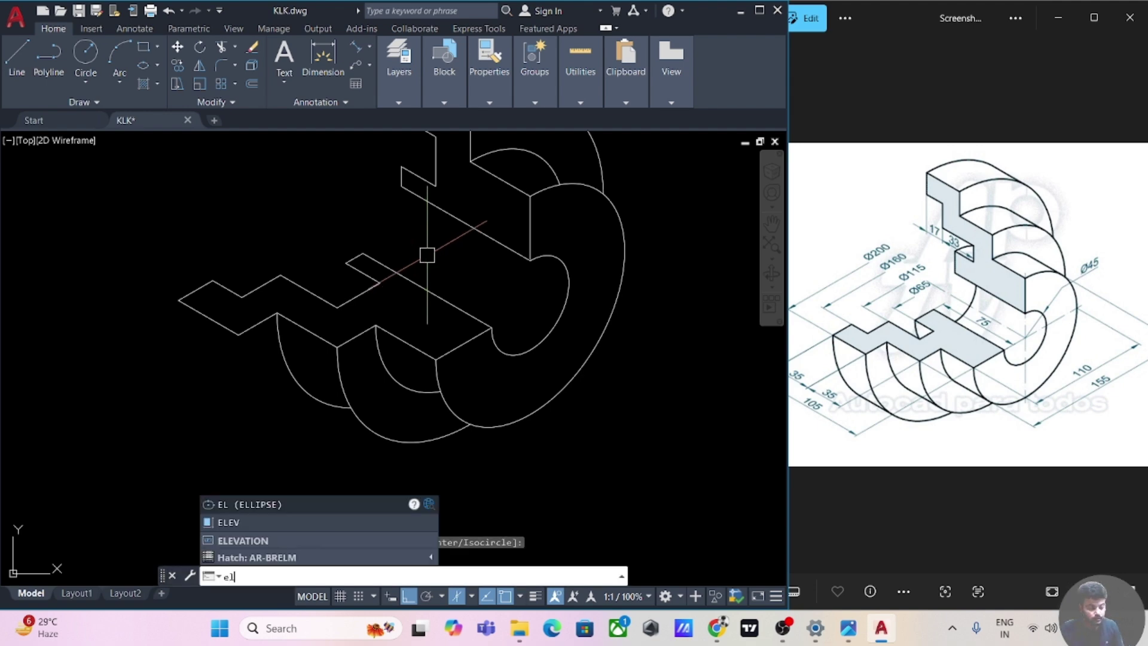
{"action": "key", "text": "Return"}
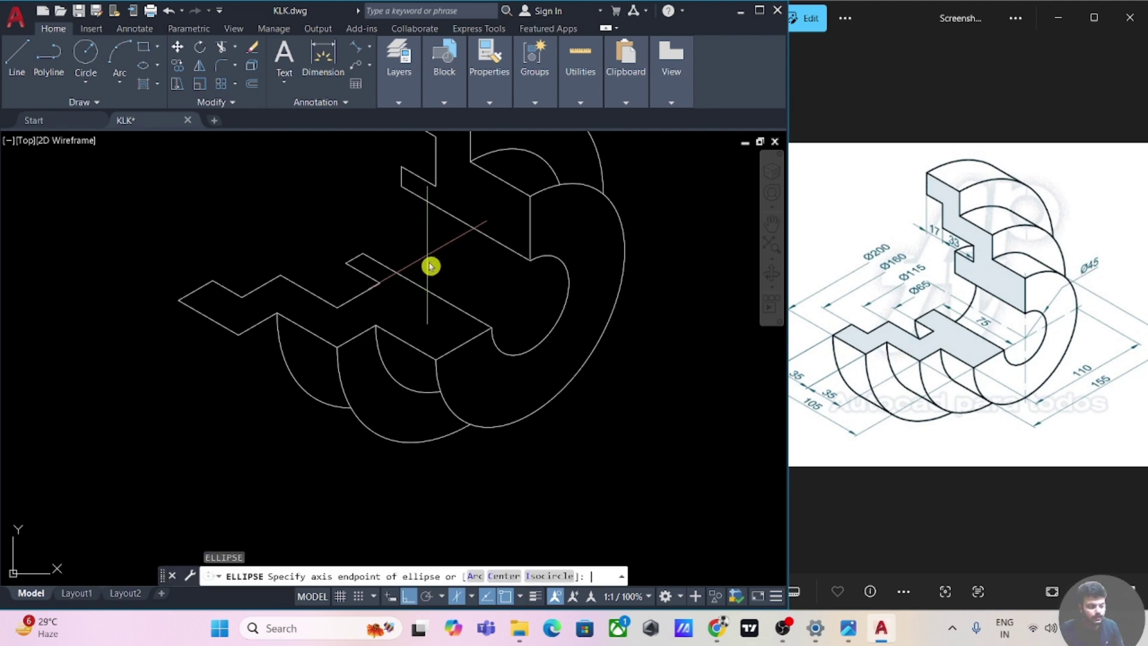
{"action": "left_click", "coordinate": [546, 576]}
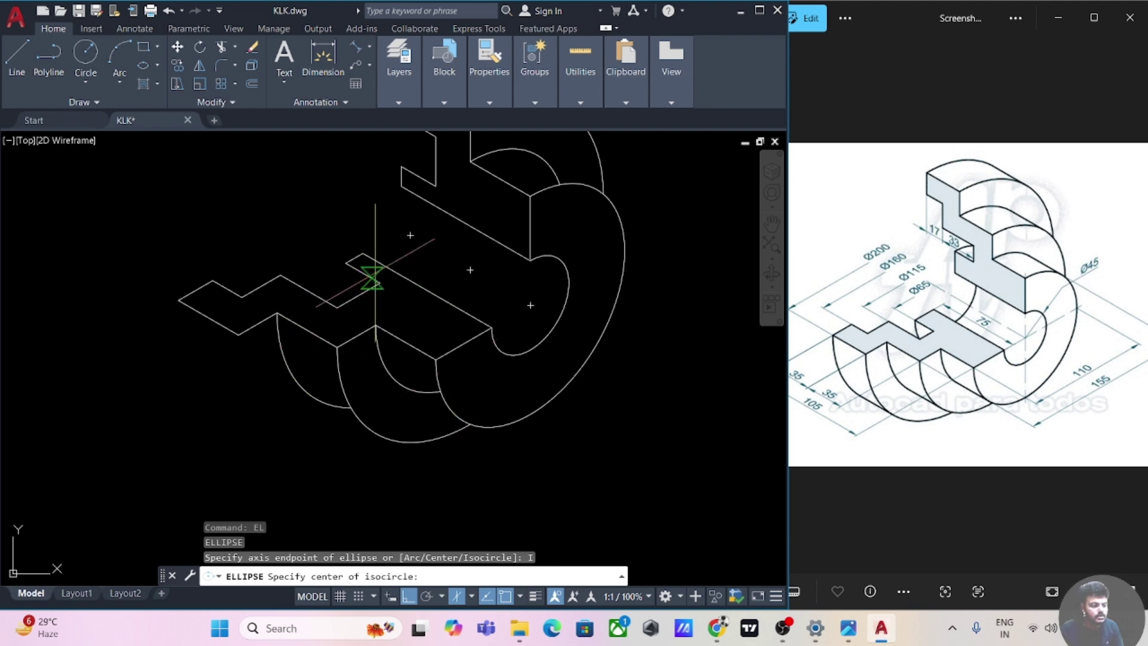
{"action": "left_click", "coordinate": [410, 235]}
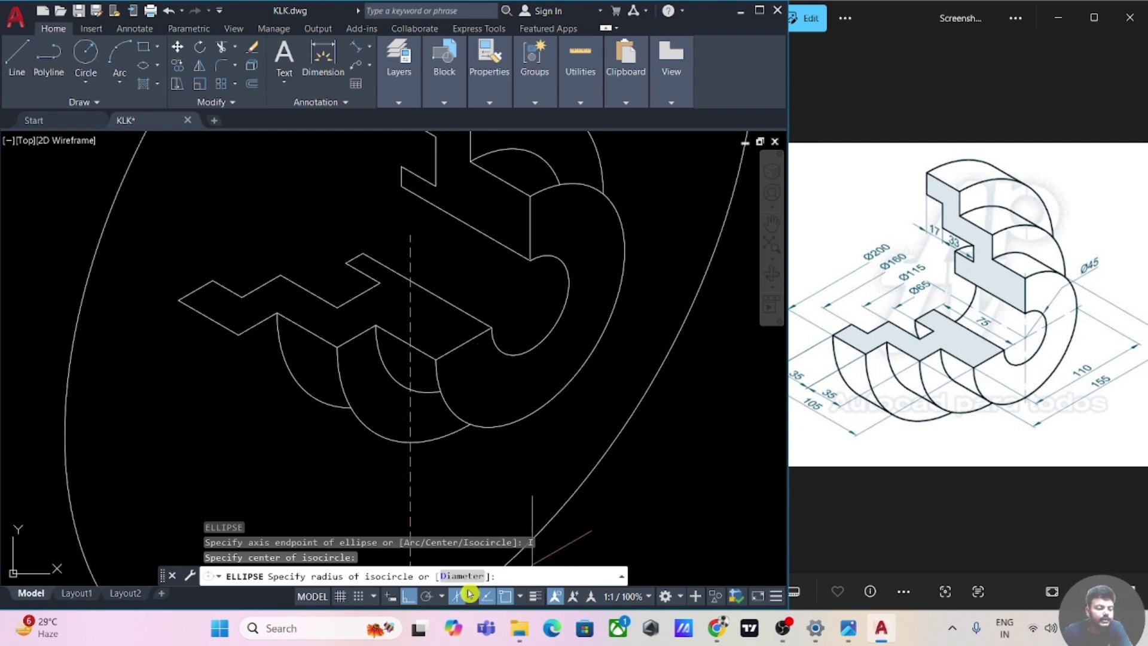
{"action": "type", "text": "D"}
{"action": "key", "text": "Return"}
{"action": "type", "text": "20"}
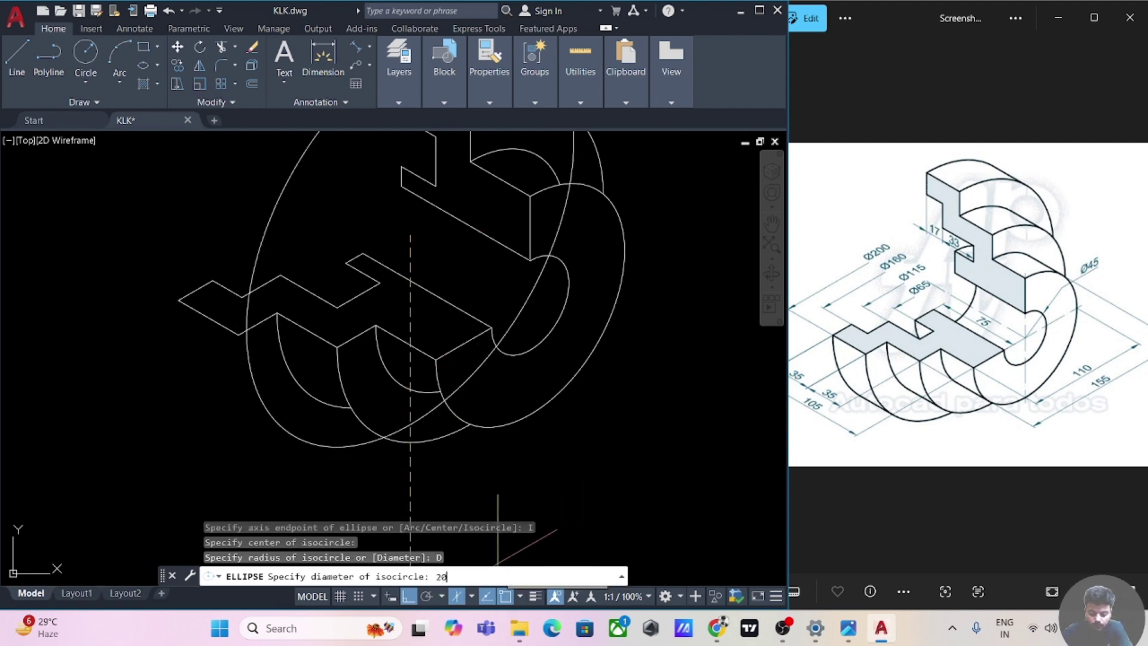
{"action": "type", "text": "0"}
{"action": "key", "text": "Return"}
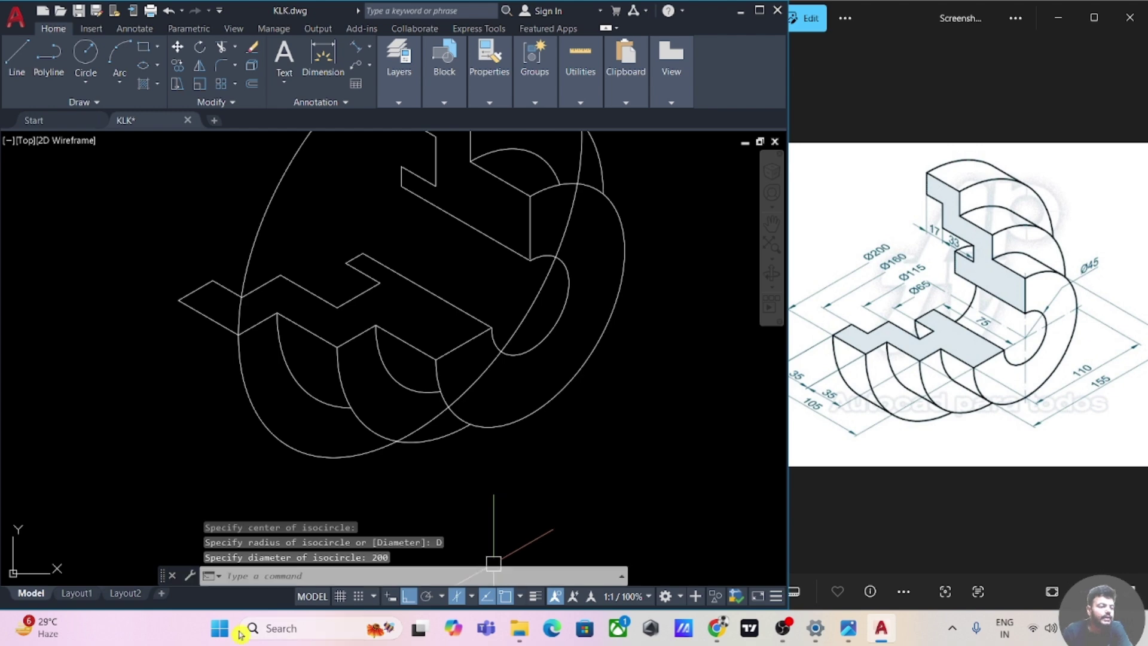
Copy the diameter 200 isocircle from the outer step corner of the horizontal profile to the profile's outermost rear corner
{"action": "scroll", "coordinate": [169, 433], "scroll_direction": "down", "scroll_amount": 3}
{"action": "type", "text": "co"}
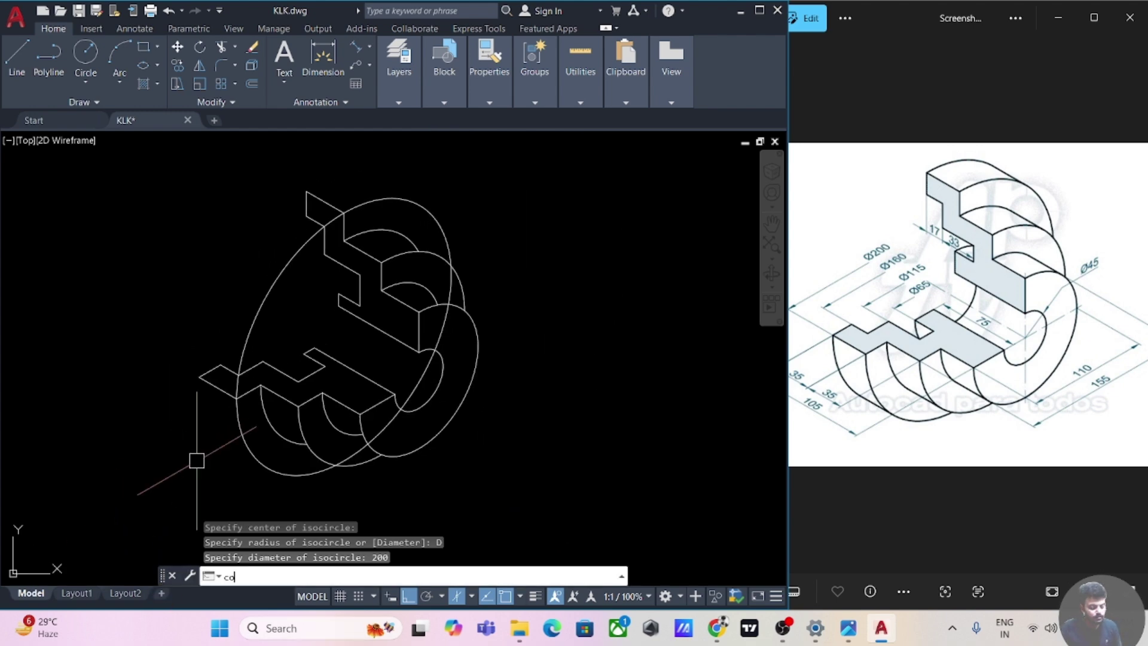
{"action": "key", "text": "Return"}
{"action": "left_click", "coordinate": [238, 448]}
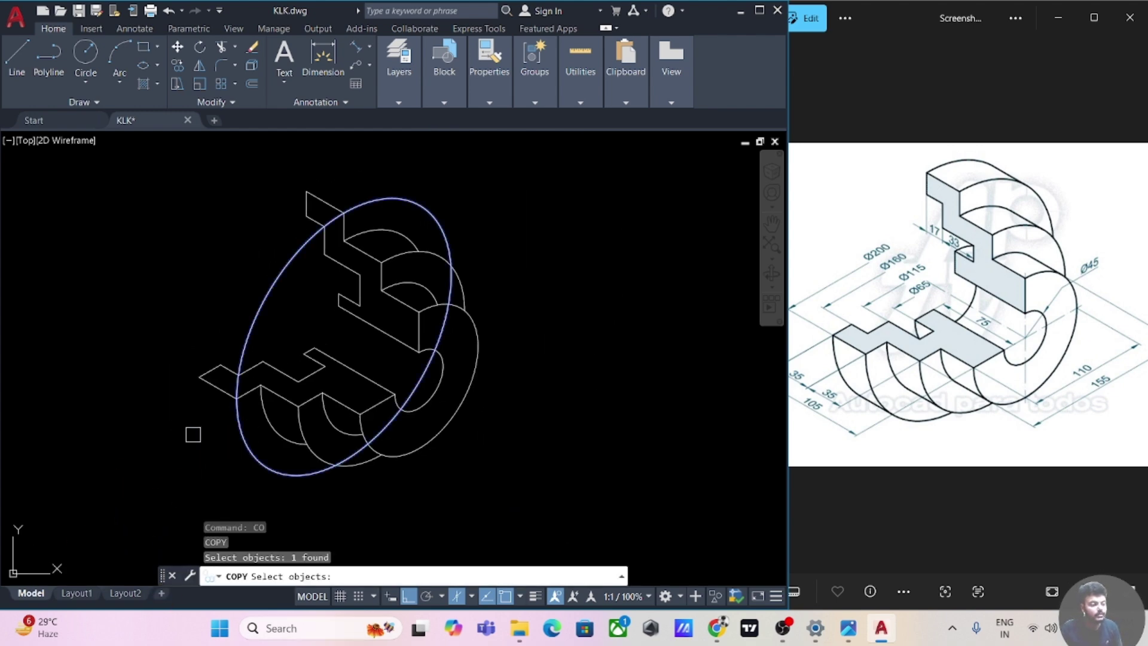
{"action": "key", "text": "Return"}
{"action": "scroll", "coordinate": [205, 409], "scroll_direction": "up", "scroll_amount": 5}
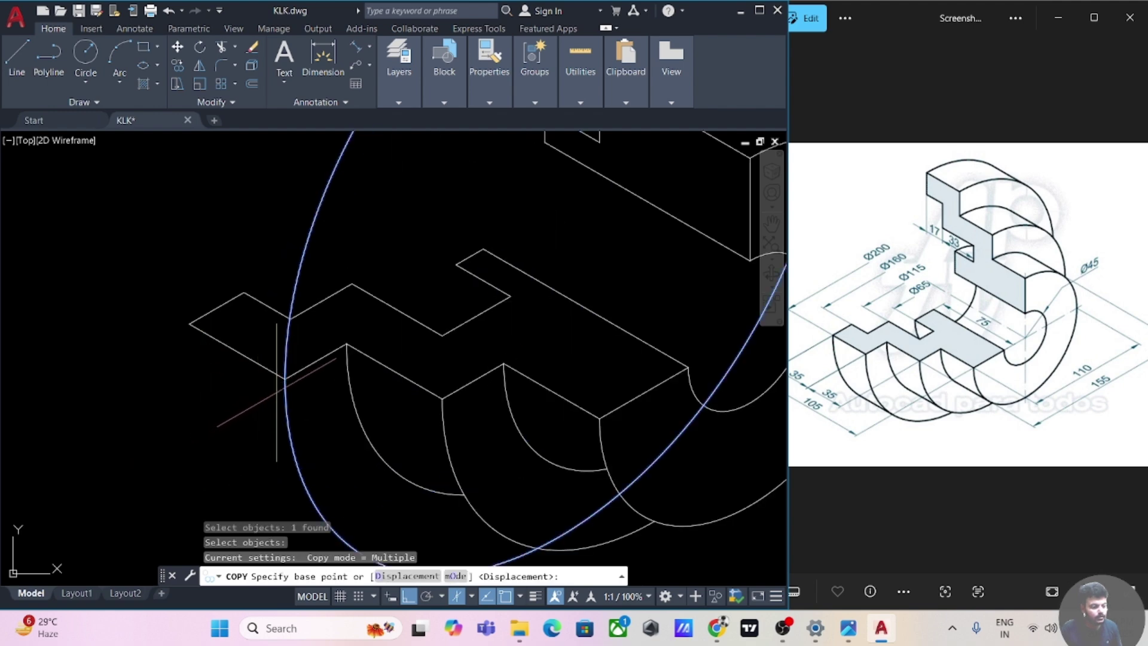
{"action": "left_click", "coordinate": [286, 378]}
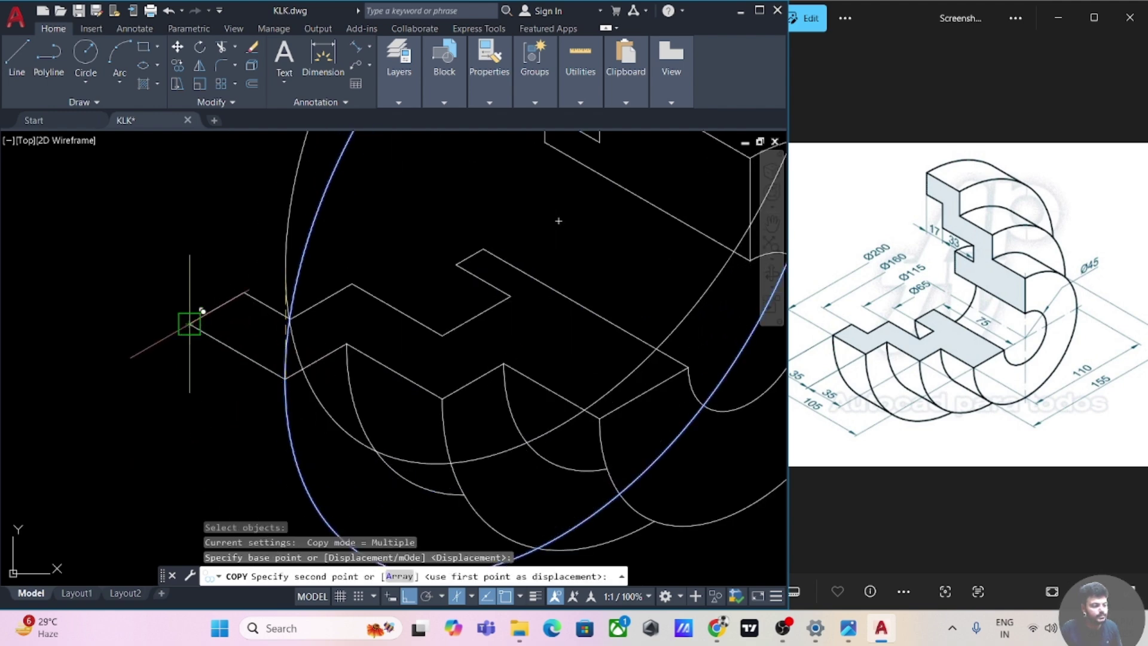
{"action": "scroll", "coordinate": [189, 324], "scroll_direction": "down", "scroll_amount": 8}
{"action": "key", "text": "Escape"}
{"action": "middle_click_drag", "start_coordinate": [99, 326], "coordinate": [146, 393]}
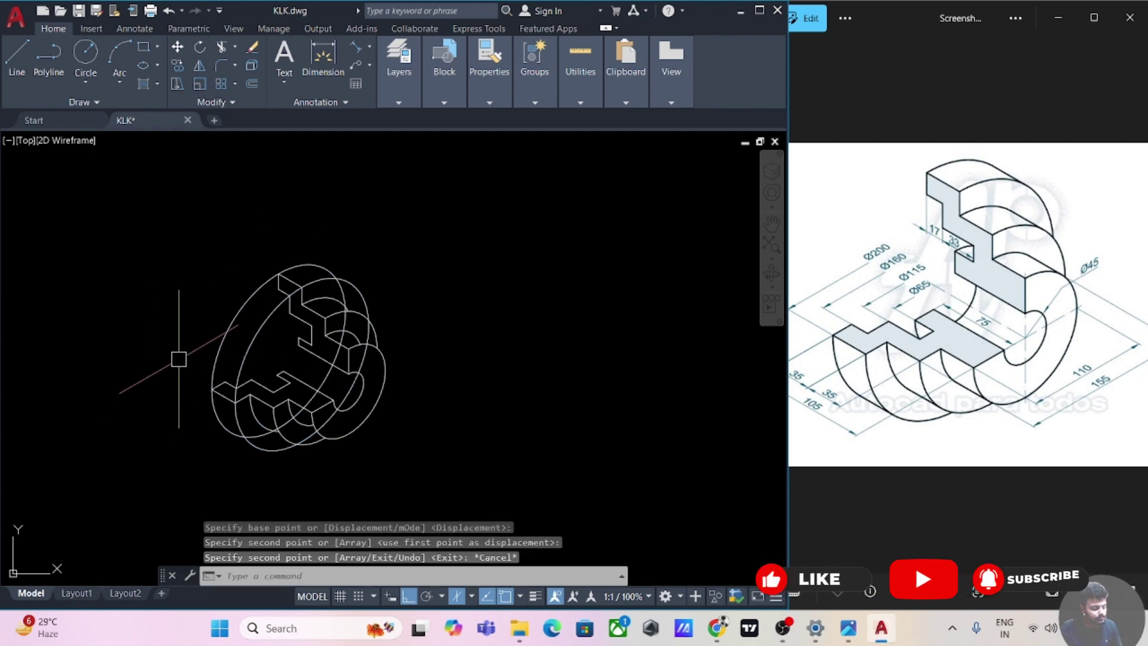
Trim the parts of both diameter 200 isocircles that span the open quarter between the upright and horizontal sections
{"action": "type", "text": "tr"}
{"action": "key", "text": "Return"}
{"action": "left_click", "coordinate": [224, 348]}
{"action": "left_click", "coordinate": [250, 350]}
Trim the hidden portions of both diameter 200 isocircles behind the upright section and the upper steps
{"action": "middle_click_drag", "start_coordinate": [277, 336], "coordinate": [178, 357]}
{"action": "scroll", "coordinate": [194, 383], "scroll_direction": "up", "scroll_amount": 4}
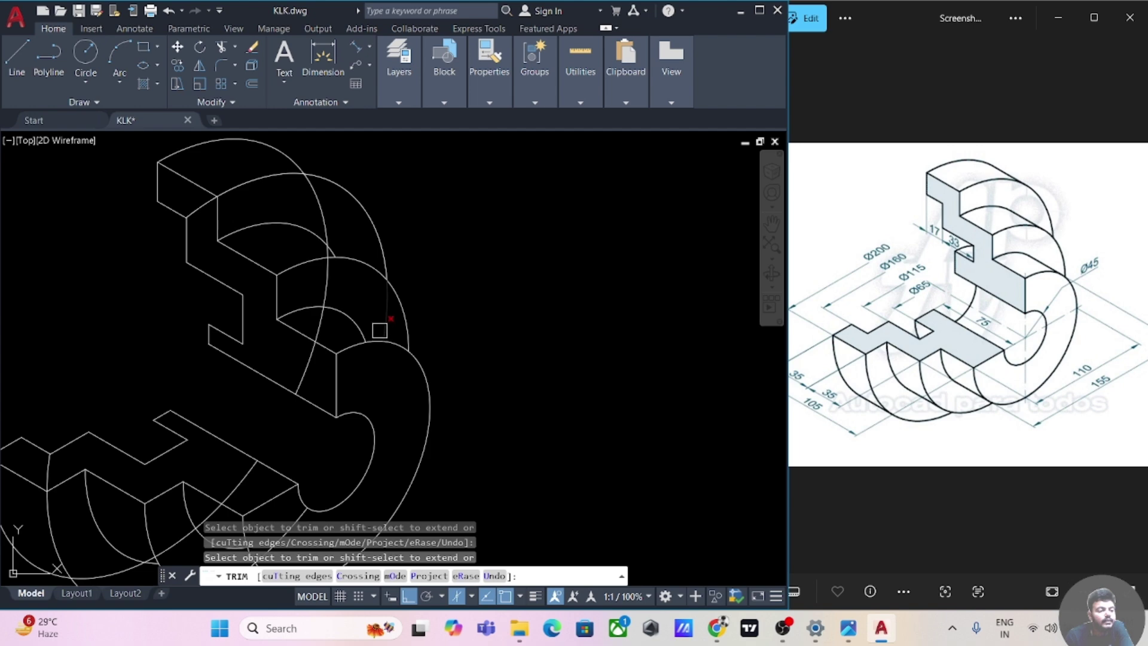
{"action": "scroll", "coordinate": [312, 346], "scroll_direction": "up", "scroll_amount": 4}
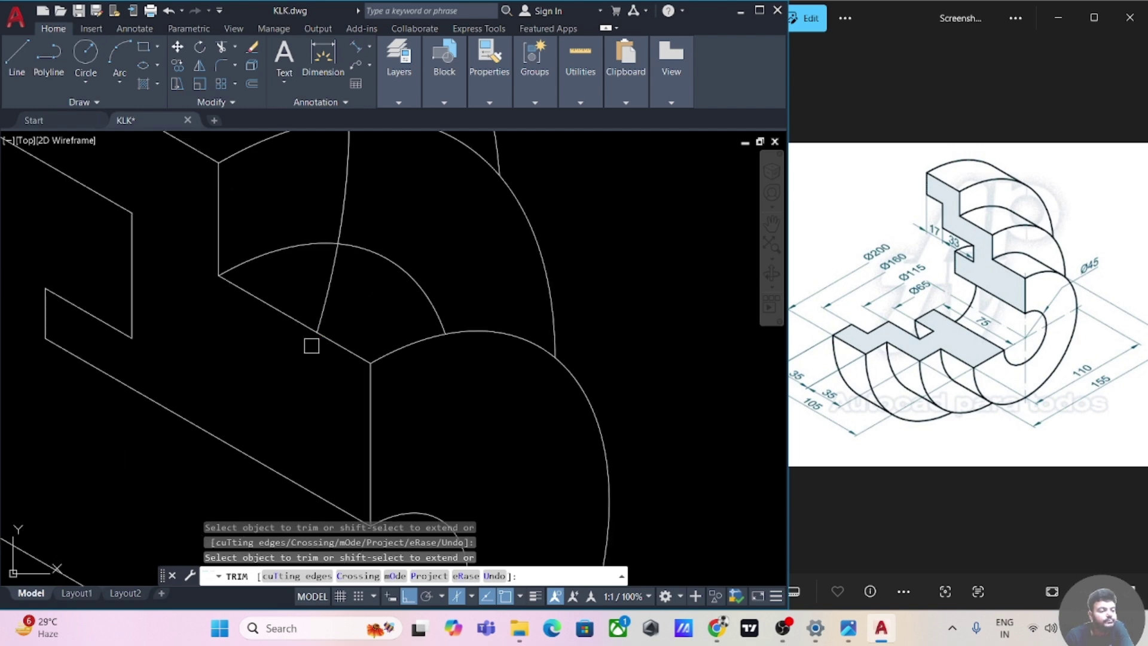
{"action": "left_click", "coordinate": [336, 212]}
{"action": "scroll", "coordinate": [351, 205], "scroll_direction": "down", "scroll_amount": 4}
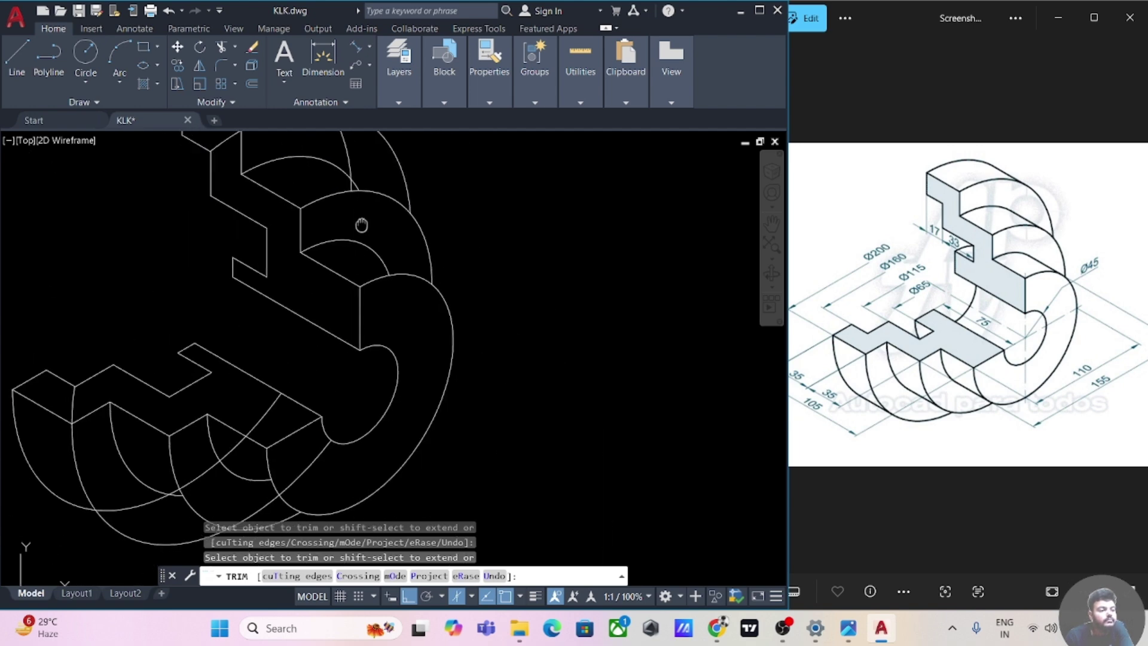
{"action": "scroll", "coordinate": [376, 329], "scroll_direction": "up", "scroll_amount": 2}
{"action": "scroll", "coordinate": [372, 338], "scroll_direction": "up", "scroll_amount": 2}
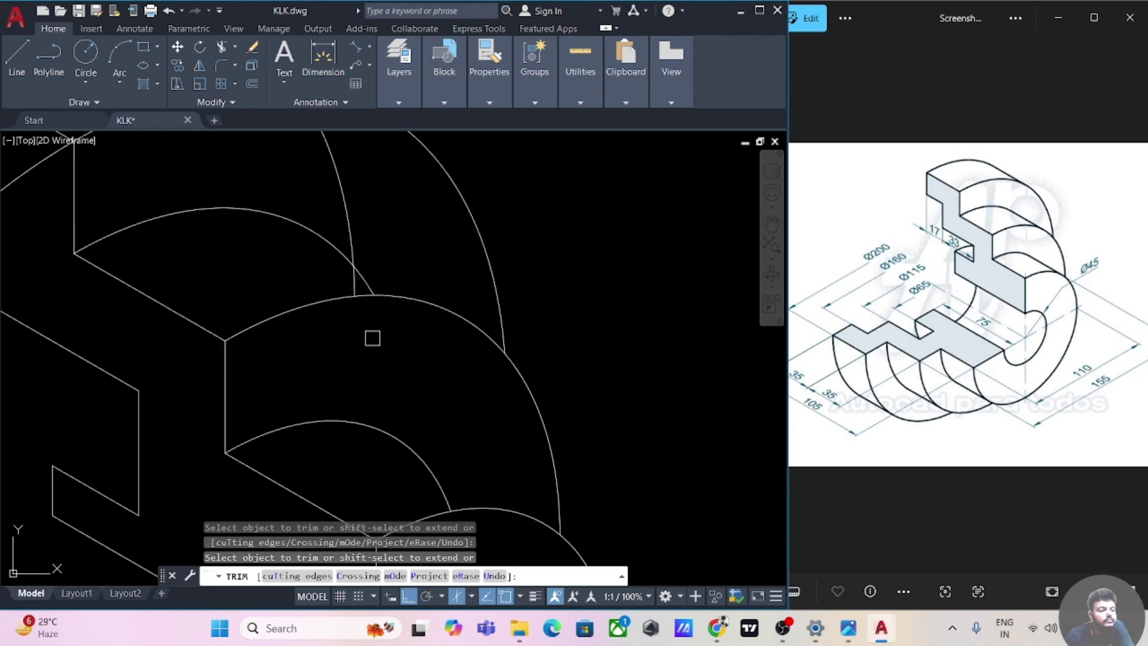
{"action": "scroll", "coordinate": [293, 280], "scroll_direction": "down", "scroll_amount": 3}
{"action": "middle_click_drag", "start_coordinate": [273, 287], "coordinate": [324, 318]}
{"action": "left_click", "coordinate": [308, 282]}
{"action": "scroll", "coordinate": [112, 357], "scroll_direction": "down", "scroll_amount": 3}
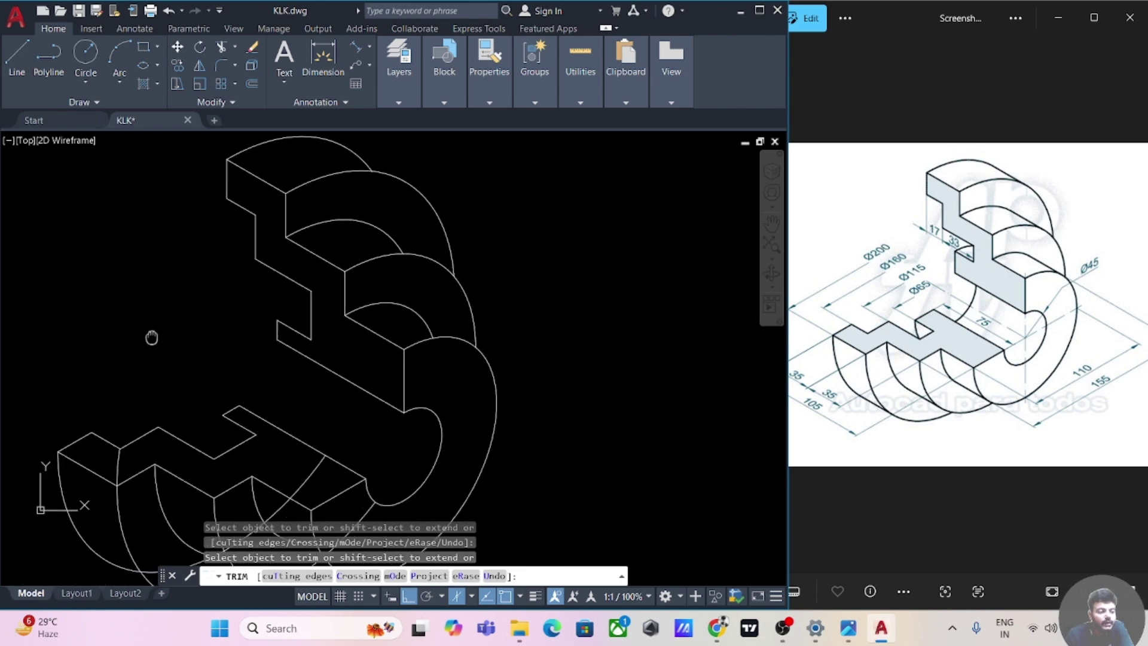
Trim the diameter 200 arc pieces that run behind the lower steps and front ring and across the horizontal profile
{"action": "mouse_move", "coordinate": [167, 346]}
{"action": "middle_mouse_down"}
{"action": "mouse_move", "coordinate": [346, 254]}
{"action": "mouse_move", "coordinate": [338, 237]}
{"action": "middle_mouse_up"}
{"action": "scroll", "coordinate": [342, 363], "scroll_direction": "up", "scroll_amount": 5}
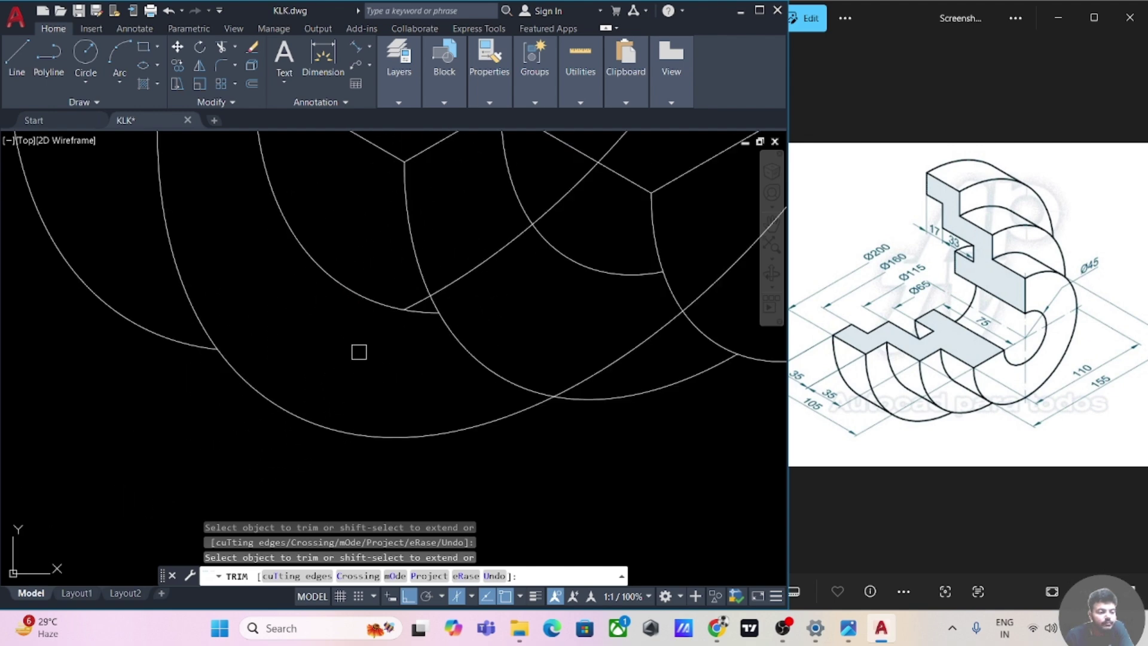
{"action": "left_click", "coordinate": [440, 288]}
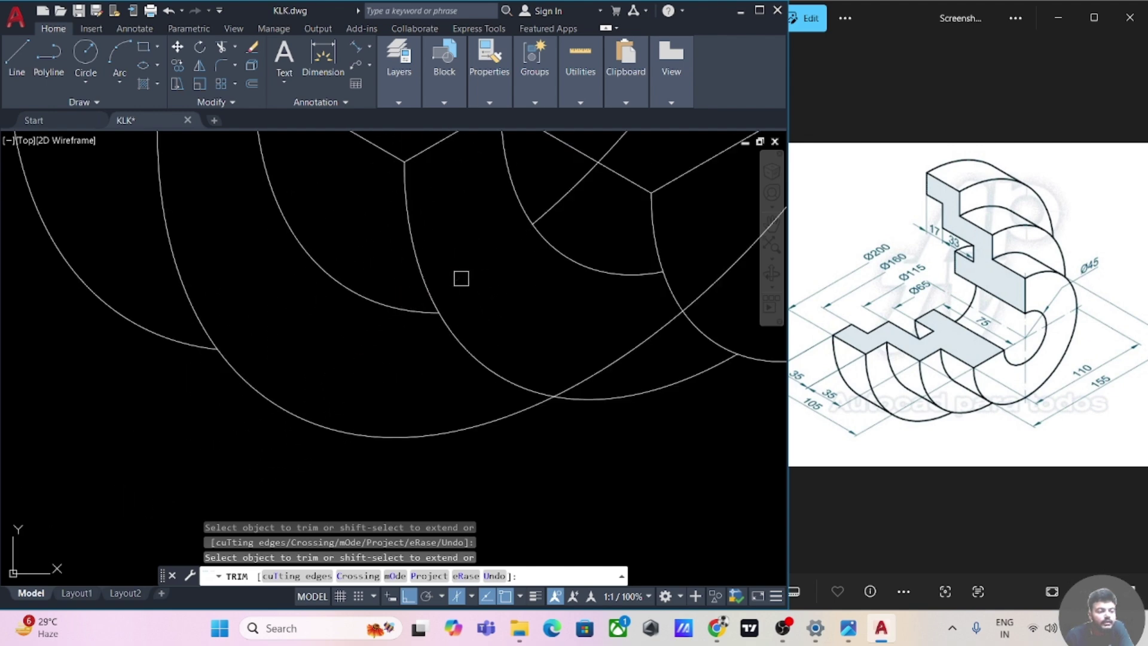
{"action": "scroll", "coordinate": [514, 311], "scroll_direction": "down", "scroll_amount": 4}
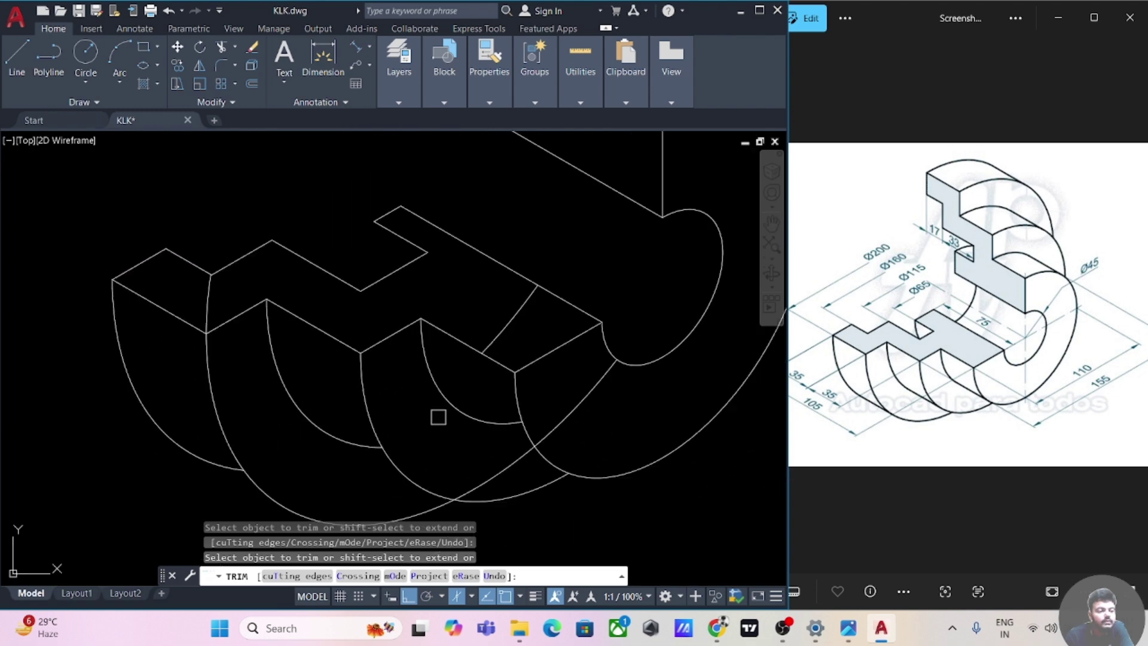
{"action": "left_click", "coordinate": [559, 363]}
{"action": "left_click", "coordinate": [557, 412]}
{"action": "key", "text": "Return"}
{"action": "scroll", "coordinate": [502, 467], "scroll_direction": "down", "scroll_amount": 3}
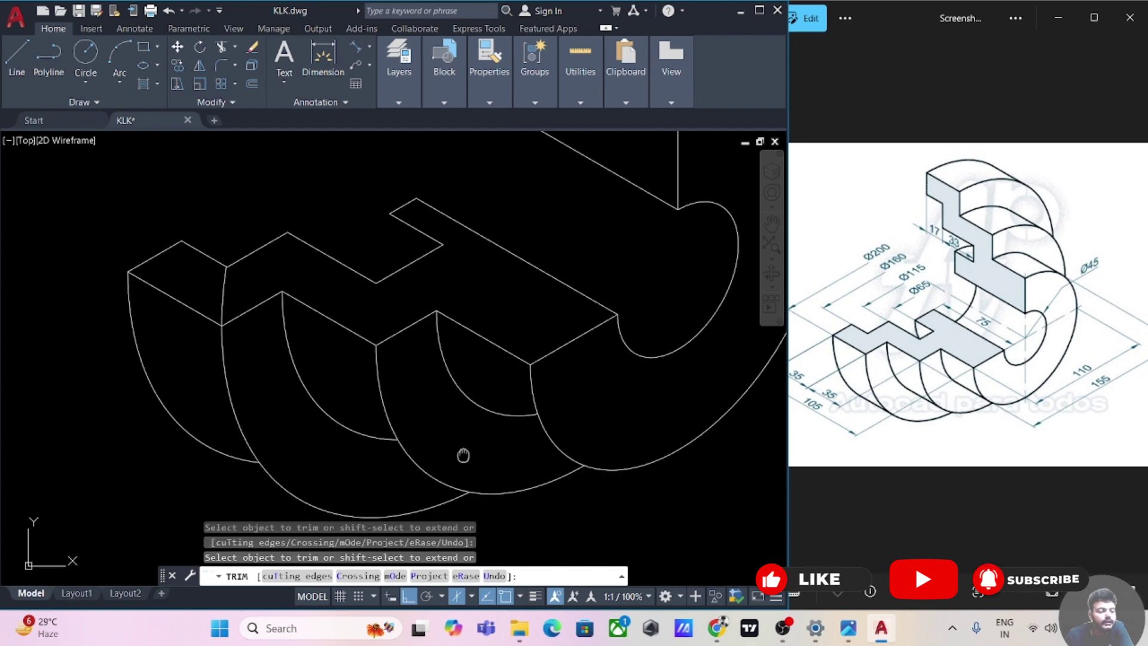
Trim the leftover arc piece crossing the outer end of the horizontal profile
{"action": "middle_click_drag", "start_coordinate": [553, 446], "coordinate": [553, 462]}
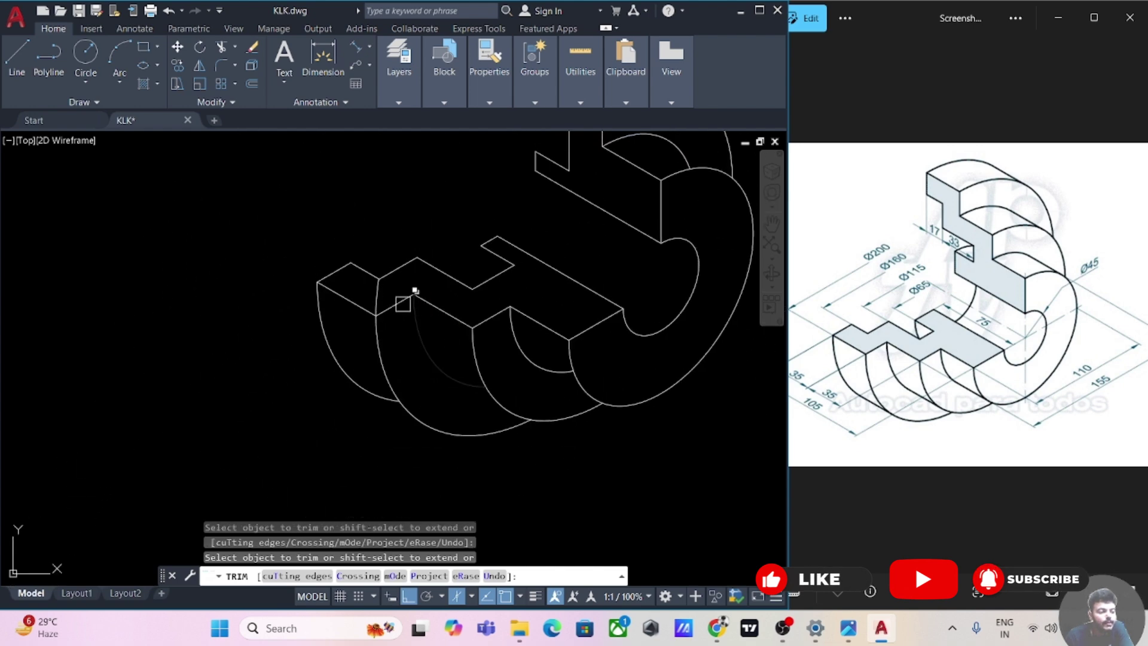
{"action": "scroll", "coordinate": [269, 338], "scroll_direction": "down", "scroll_amount": 2}
{"action": "middle_click_drag", "start_coordinate": [210, 372], "coordinate": [131, 451]}
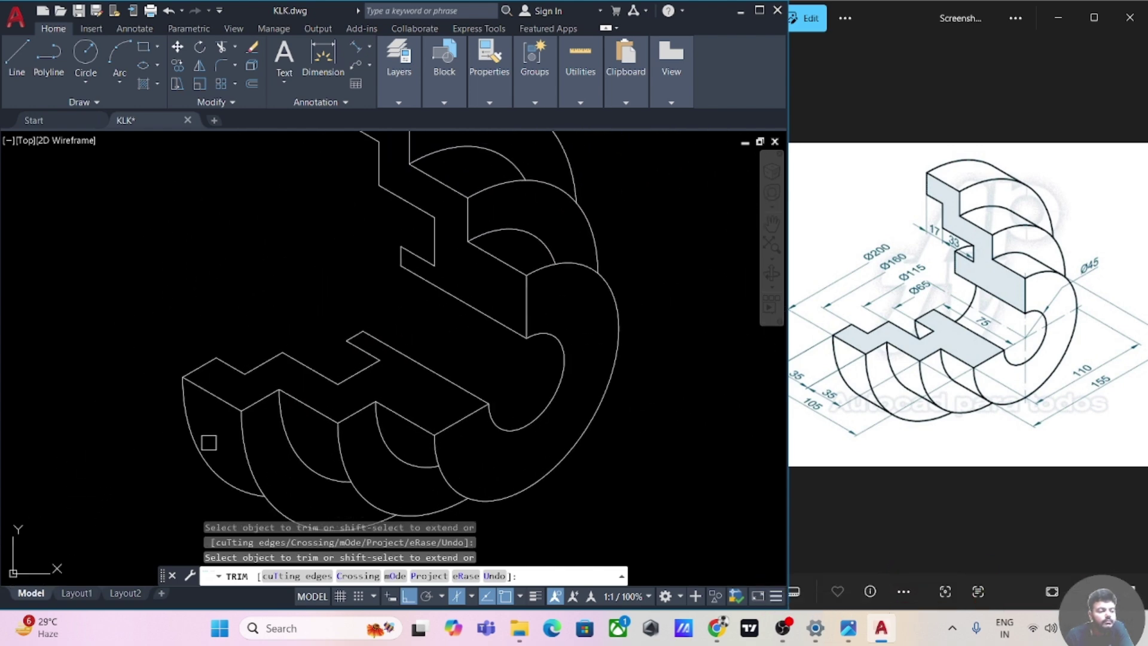
{"action": "scroll", "coordinate": [538, 400], "scroll_direction": "down", "scroll_amount": 2}
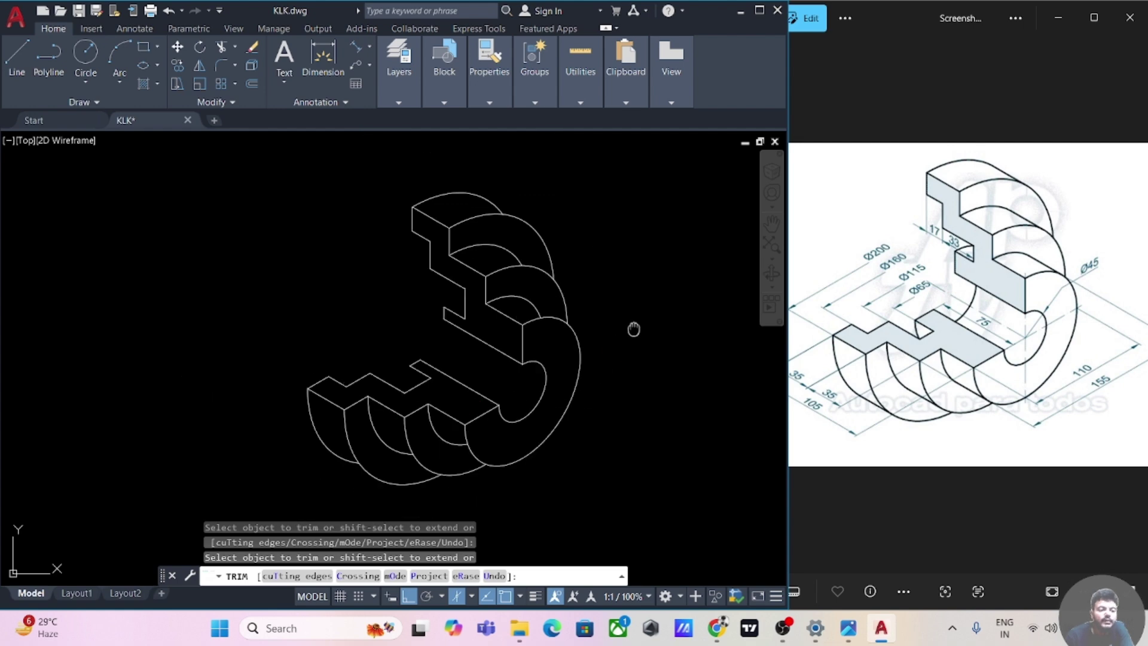
{"action": "middle_click_drag", "start_coordinate": [634, 330], "coordinate": [620, 342]}
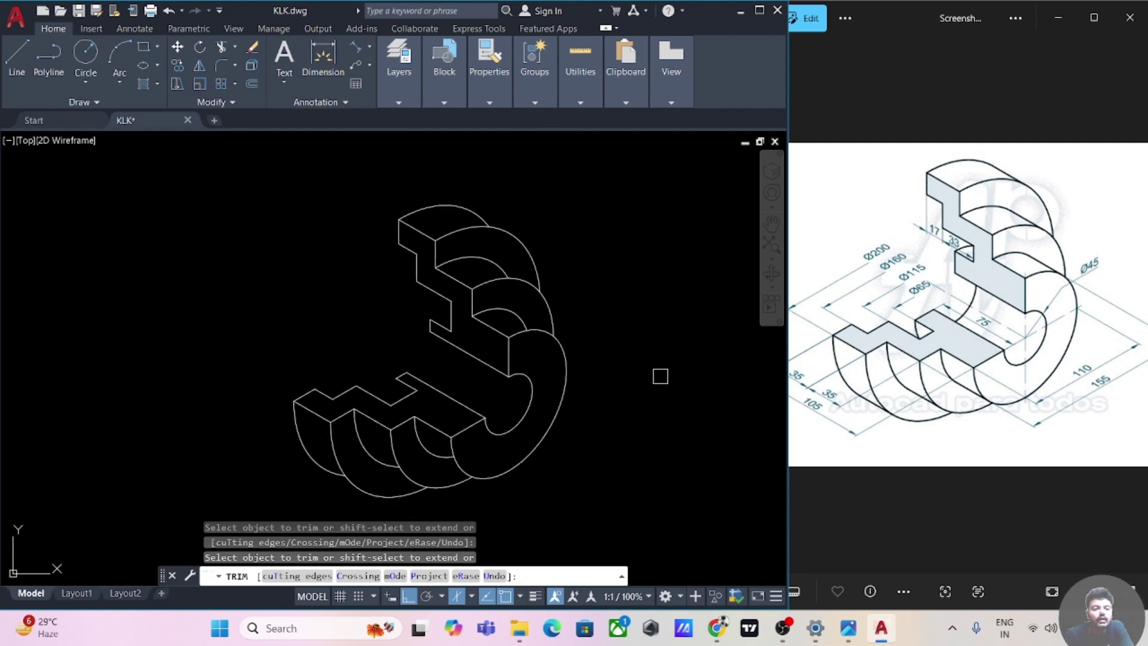